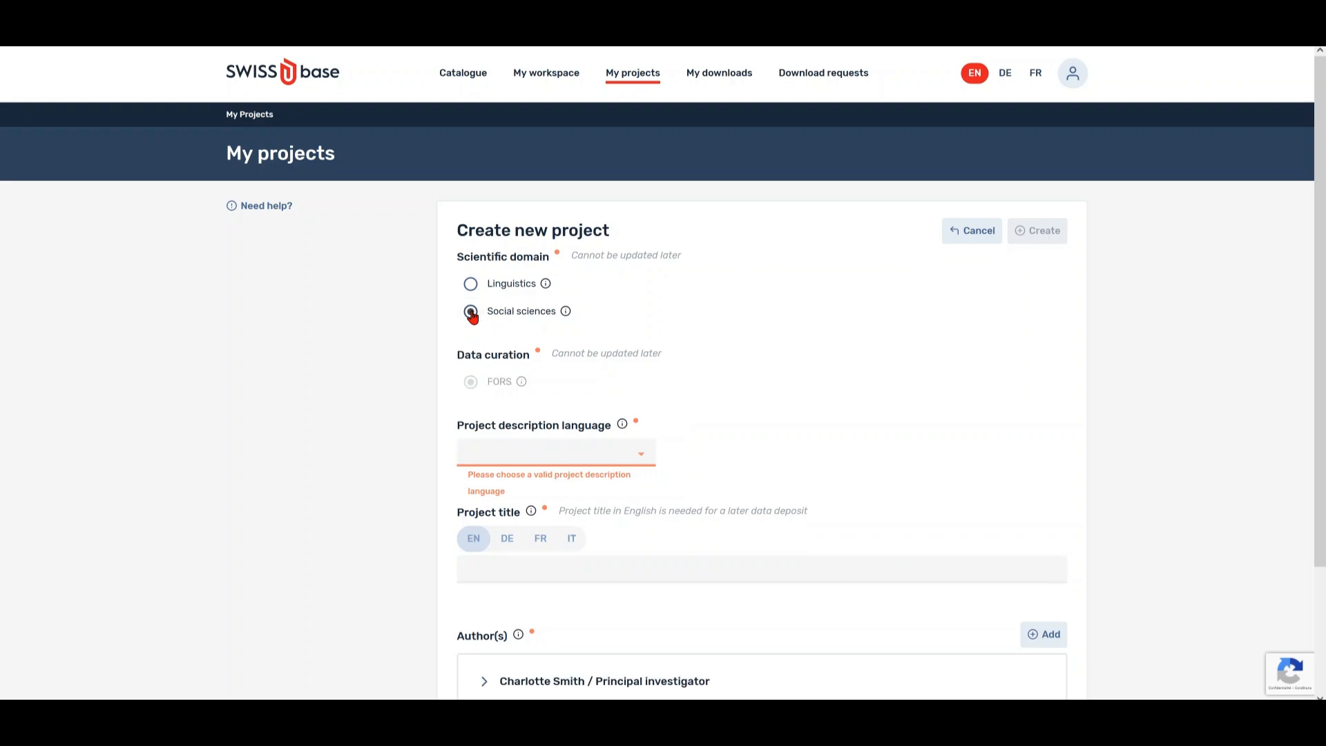
- Set the description language to English and paste the title 'How to create a SWISSUbase project'
left_click(642, 455)
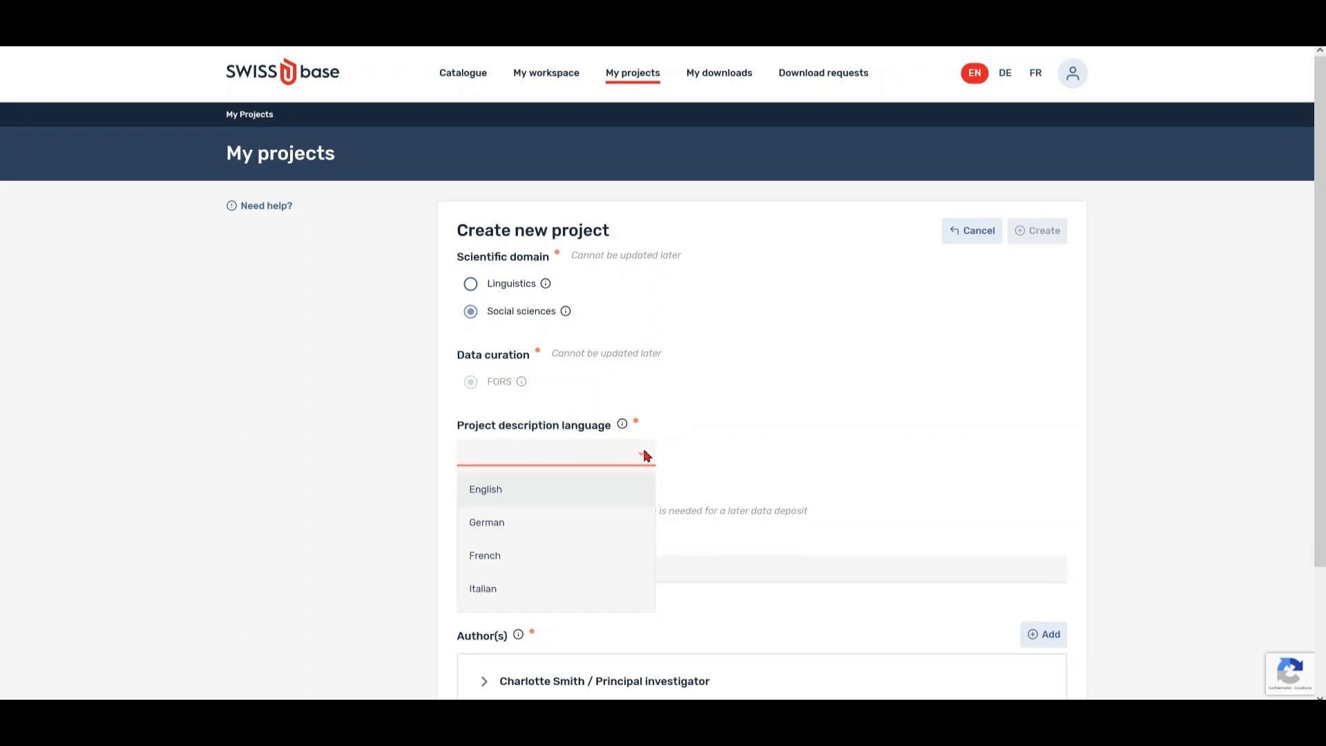
left_click(558, 500)
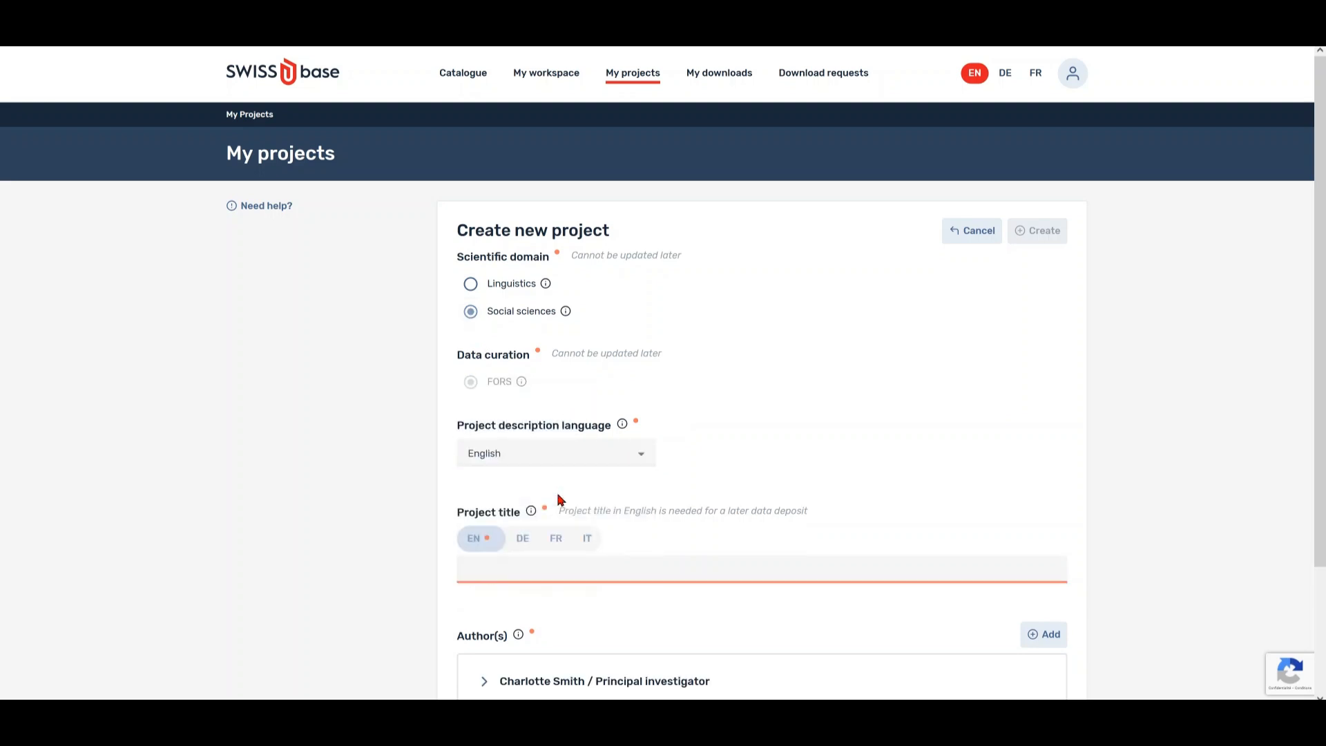
scroll(557, 496, "down", 2)
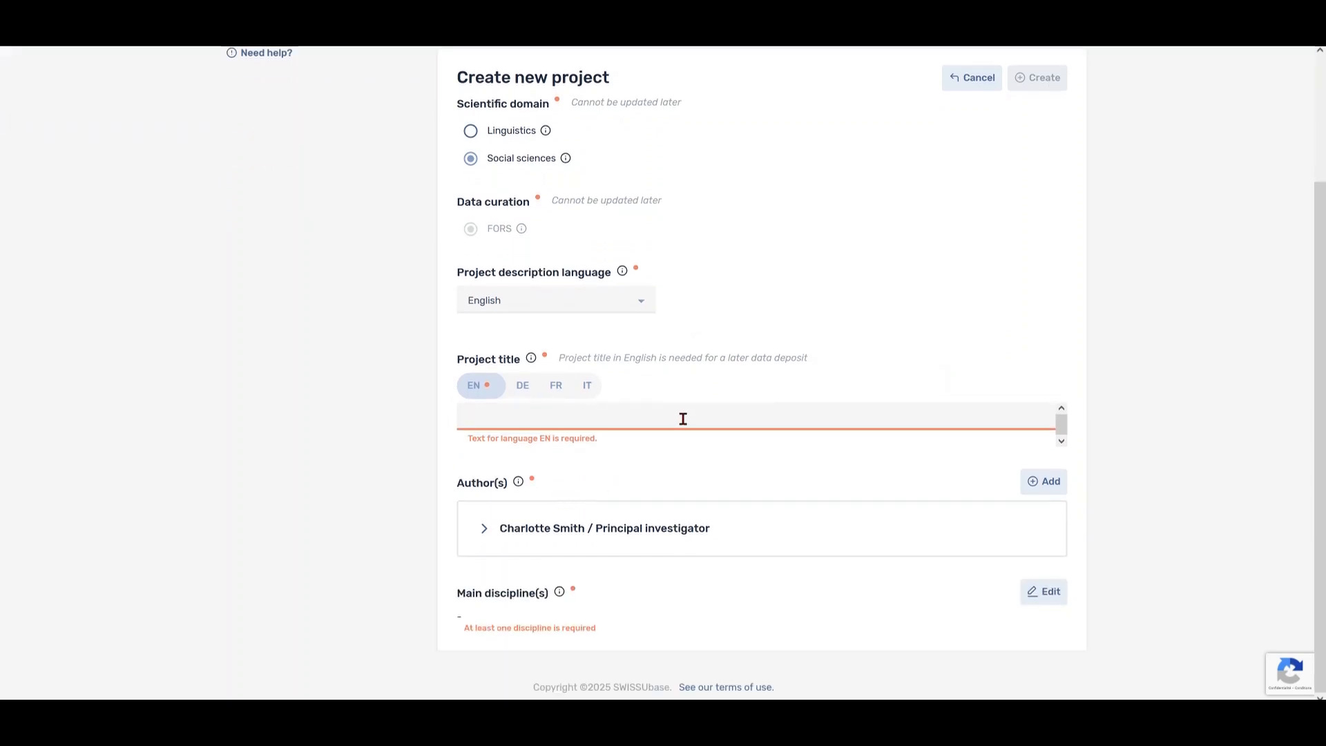
type("How to create a SWISSUbase project")
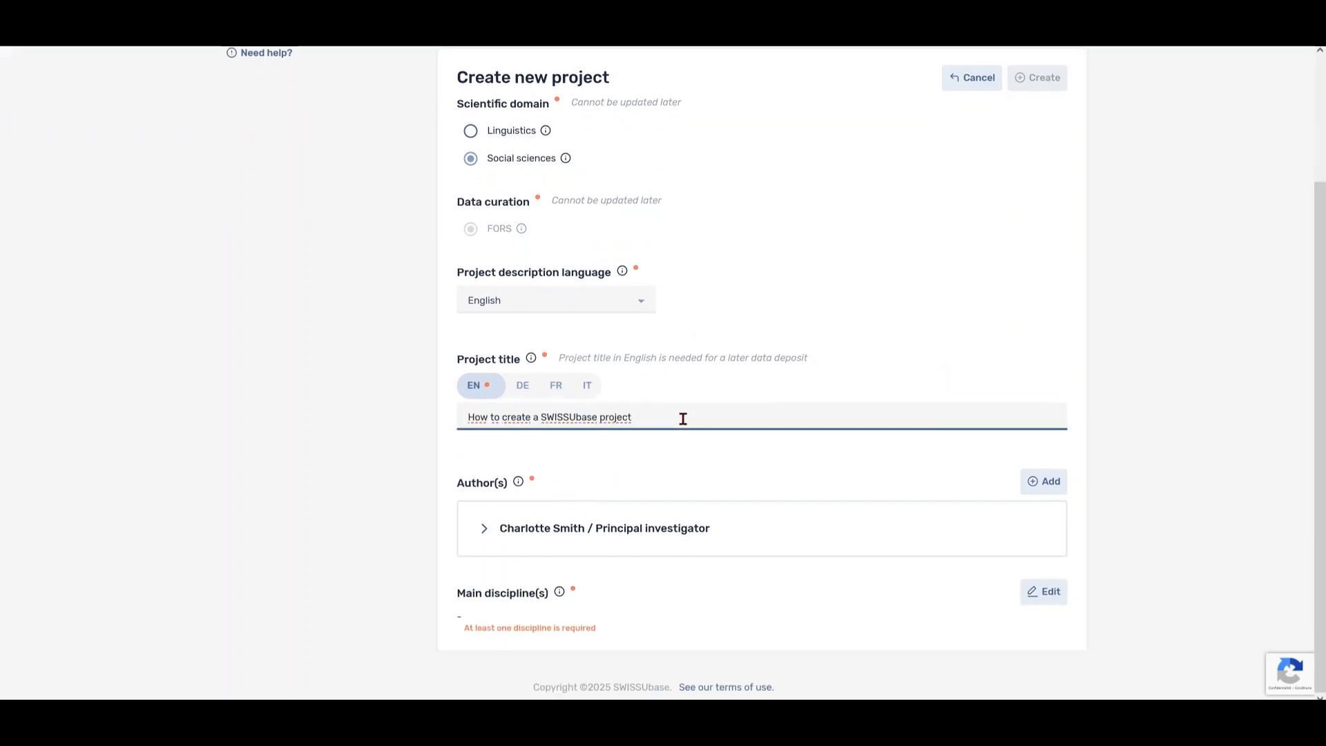
- Check the German, French and Italian title versions, then return to the English one
left_click(532, 390)
left_click(556, 391)
left_click(586, 390)
left_click(474, 386)
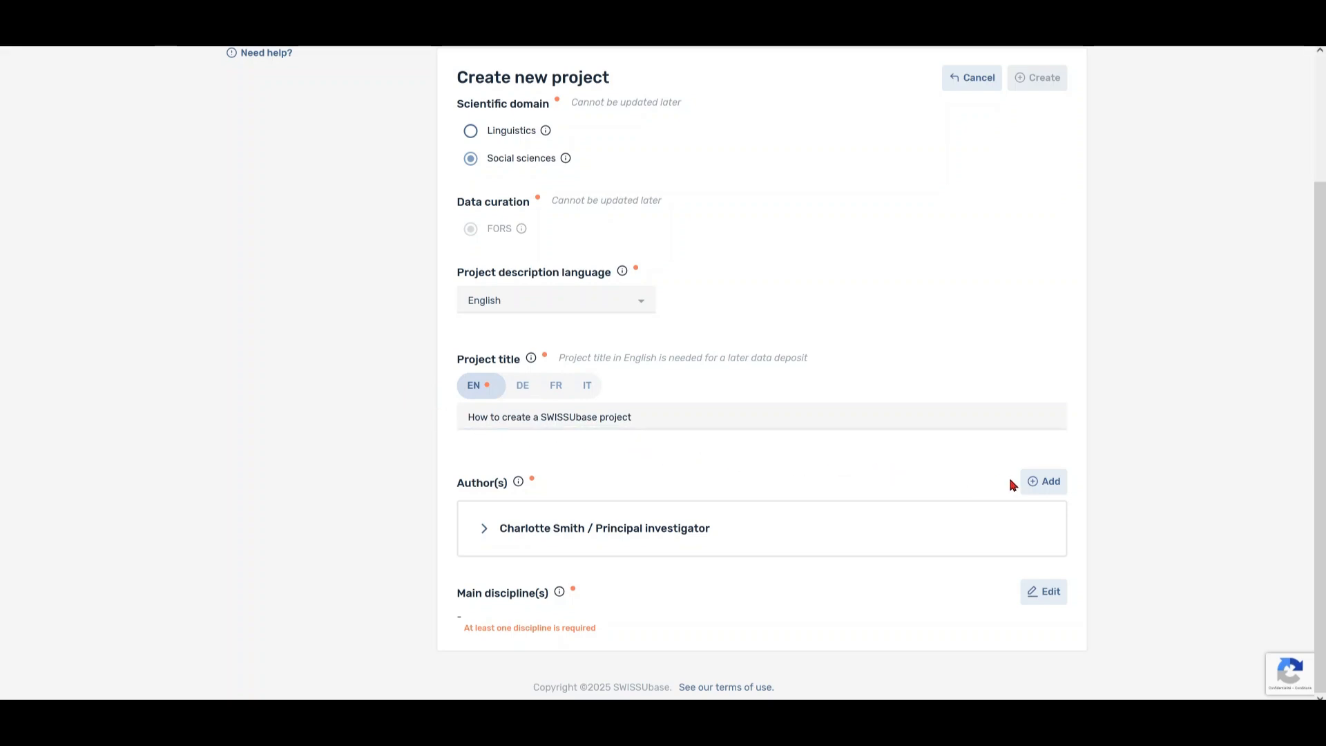
- Search the directory for the first person by name and select them as author
left_click(1034, 483)
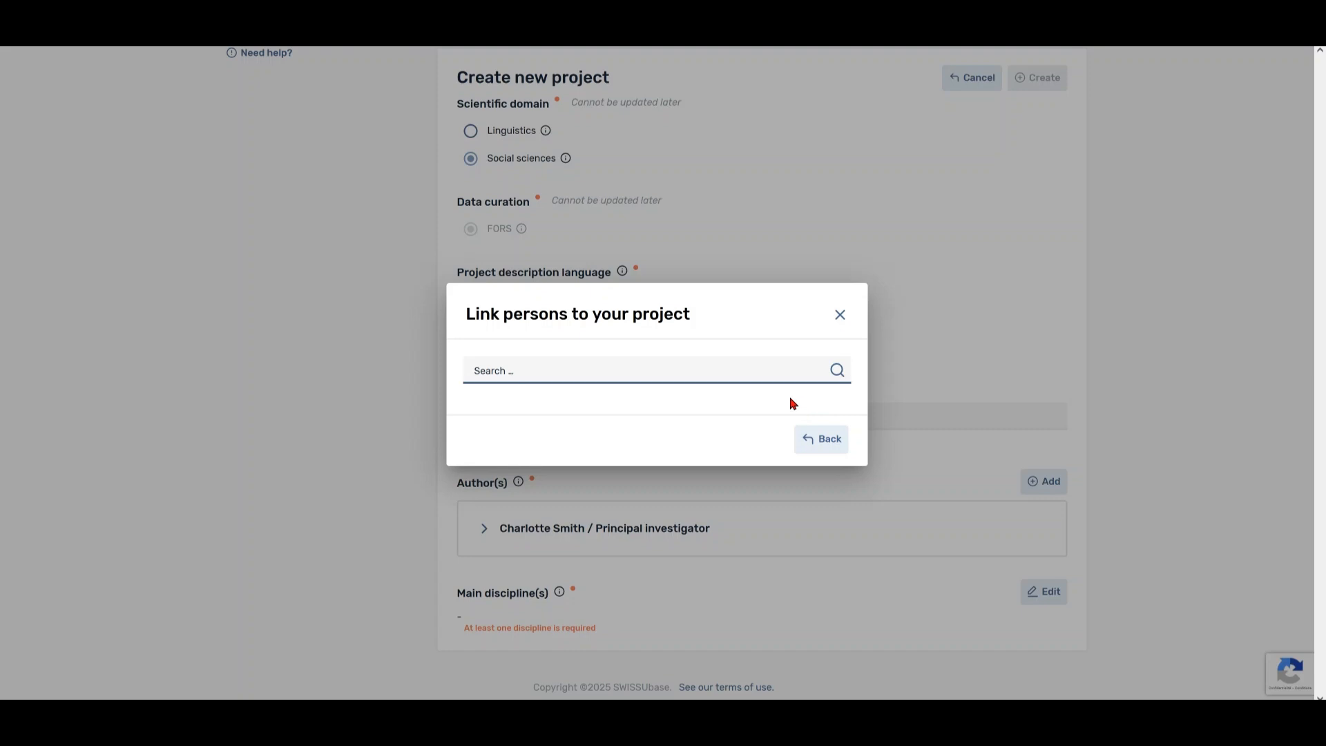
key("Return")
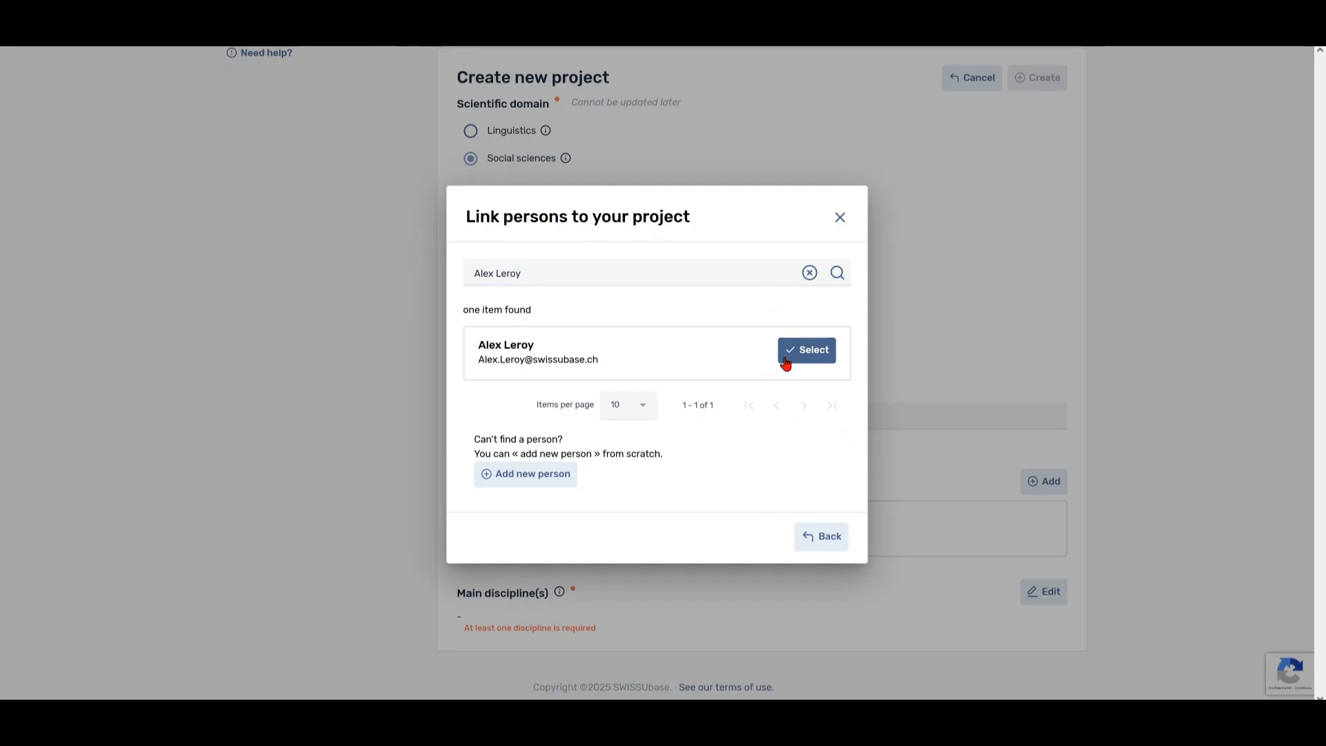
left_click(788, 360)
- Search for a second person by name and add them as another author
left_click(1046, 487)
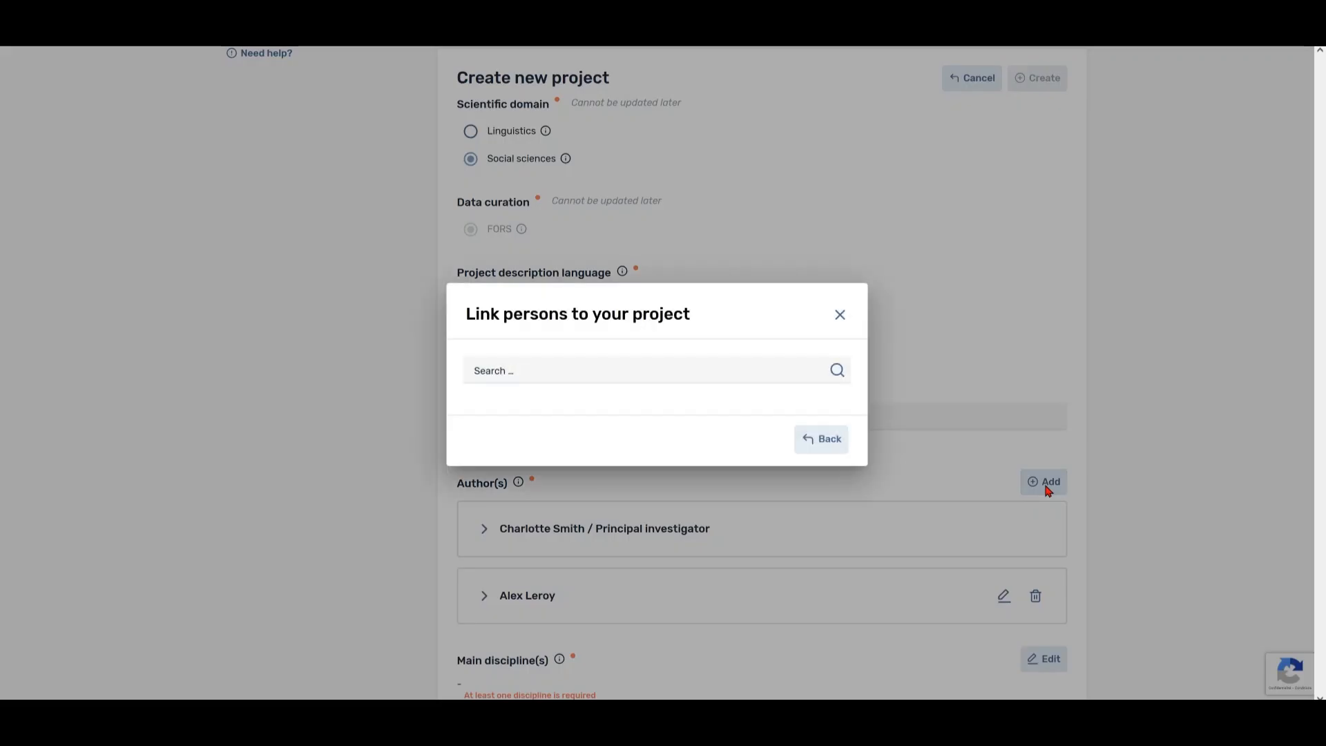
left_click(744, 377)
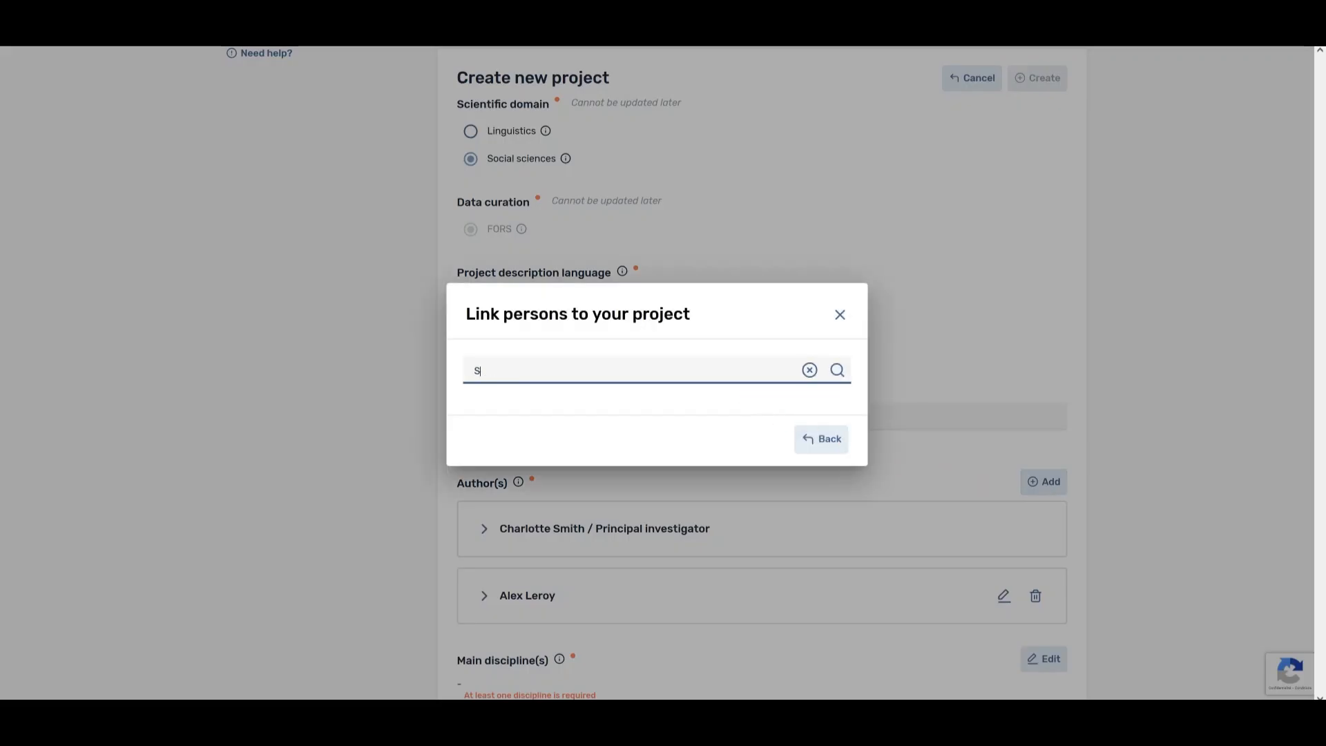
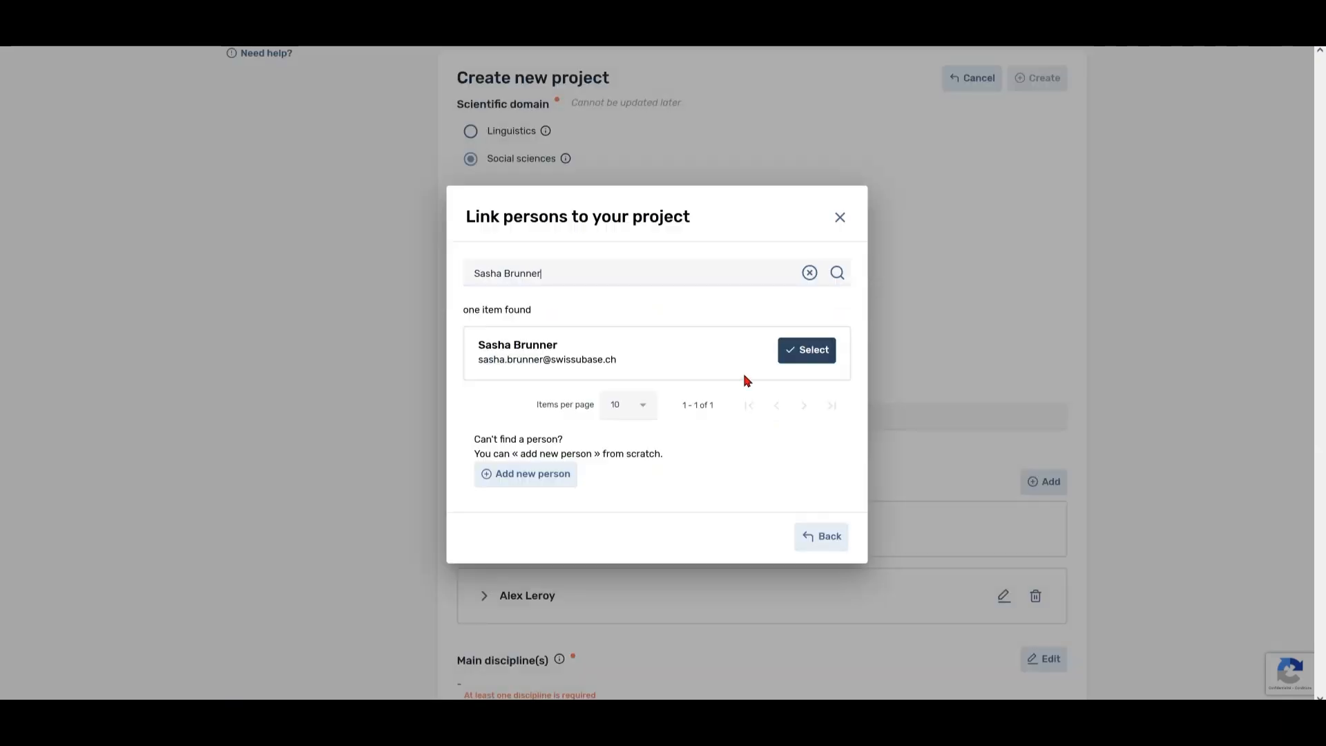
left_click(781, 359)
scroll(777, 359, "down", 1)
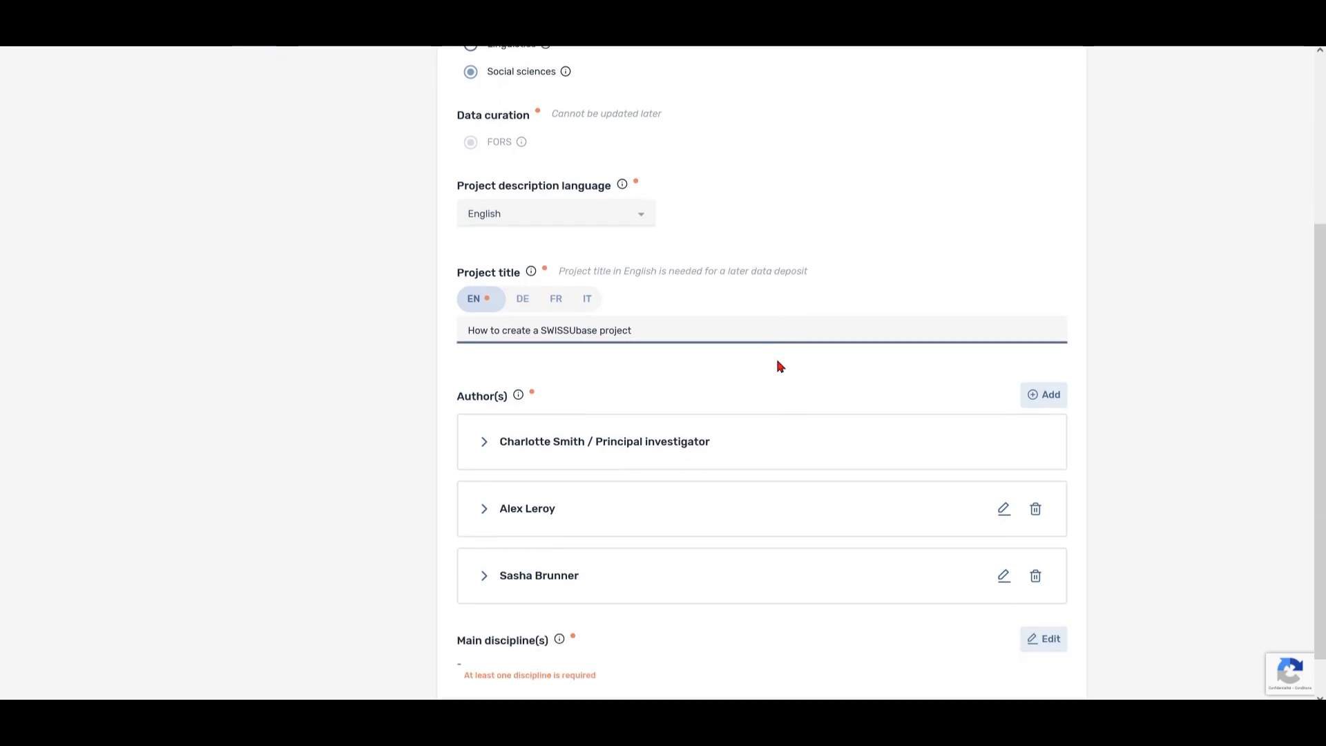
scroll(778, 366, "down", 1)
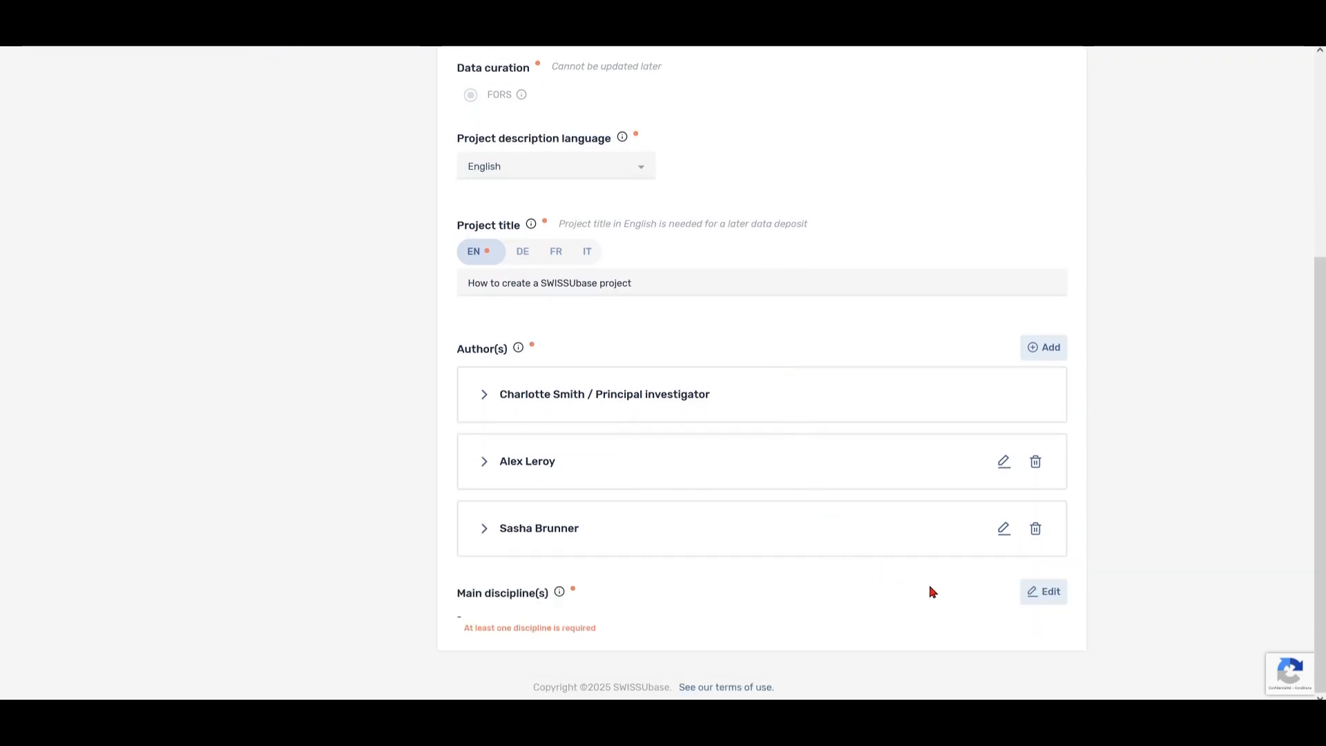
- Tick Political science under Humanities and Social Sciences' sociology/political sciences group and validate
left_click(1036, 601)
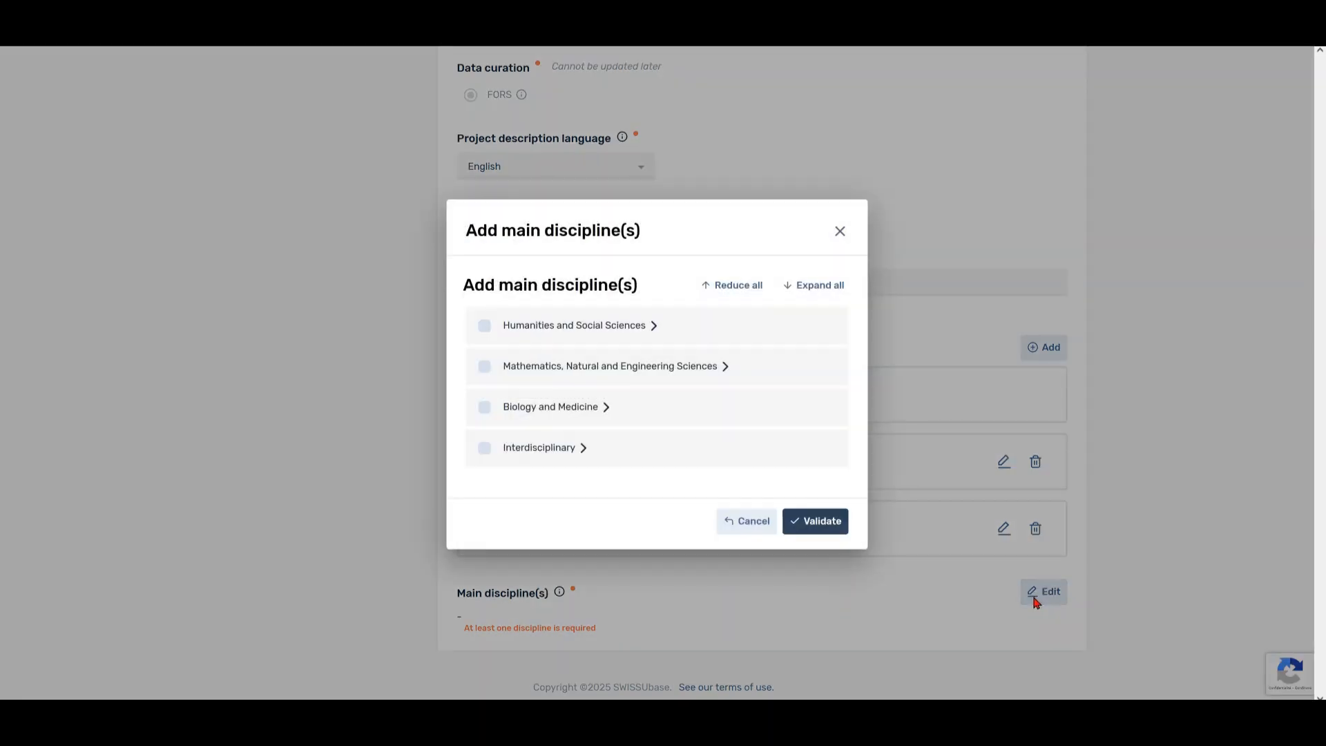
left_click(649, 328)
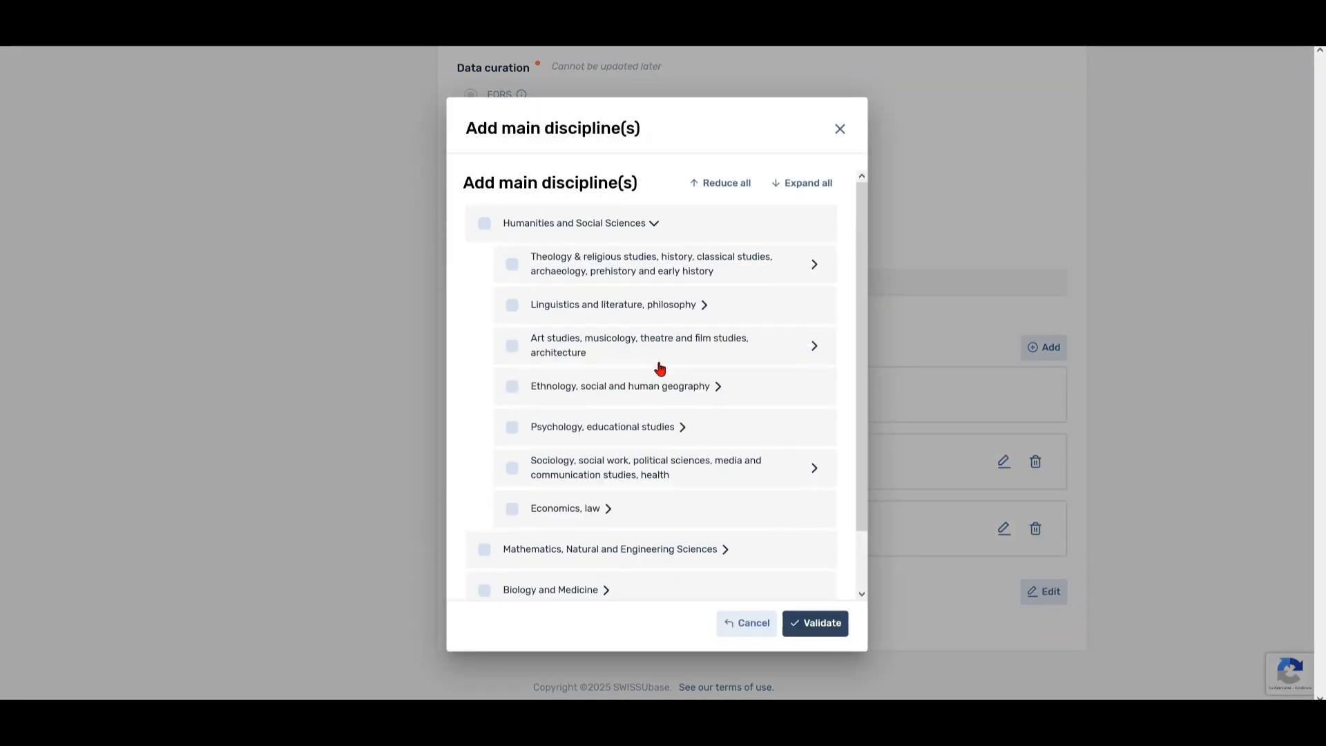
left_click(760, 478)
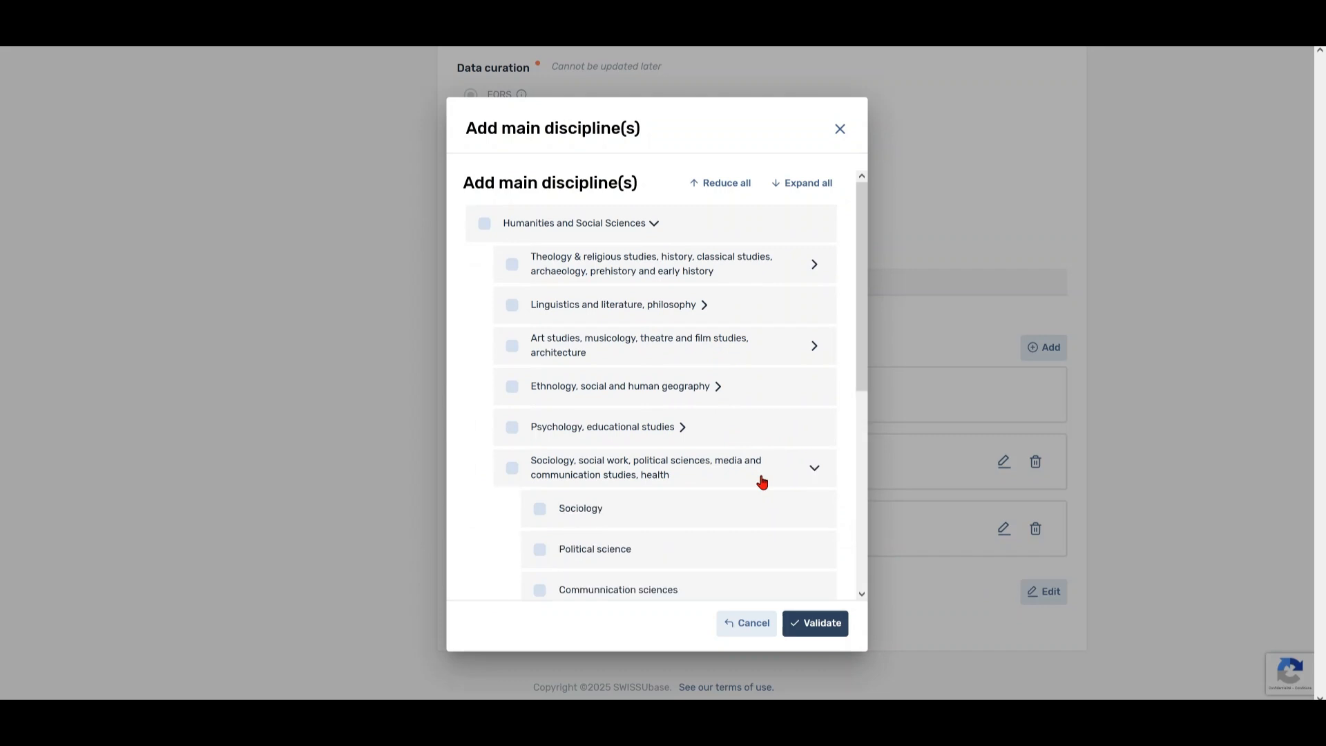
scroll(742, 484, "down", 1)
left_click(540, 492)
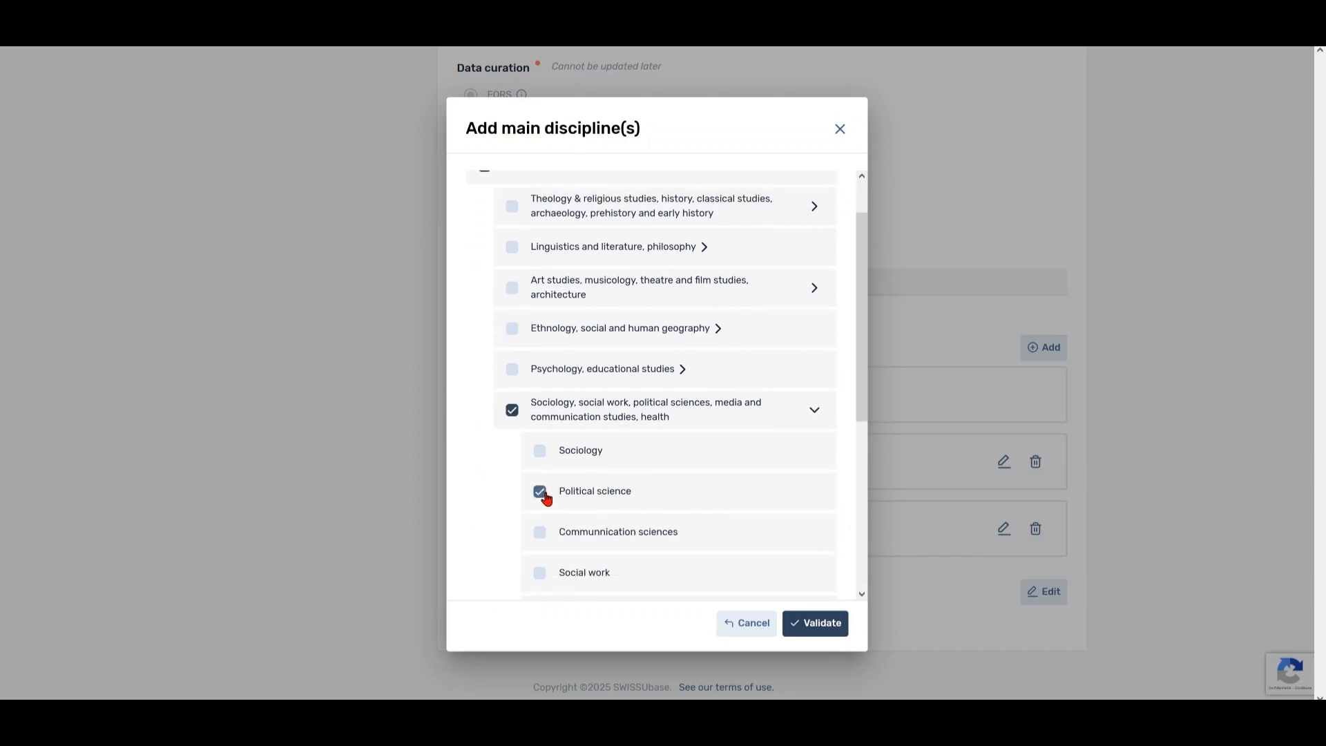
left_click(837, 627)
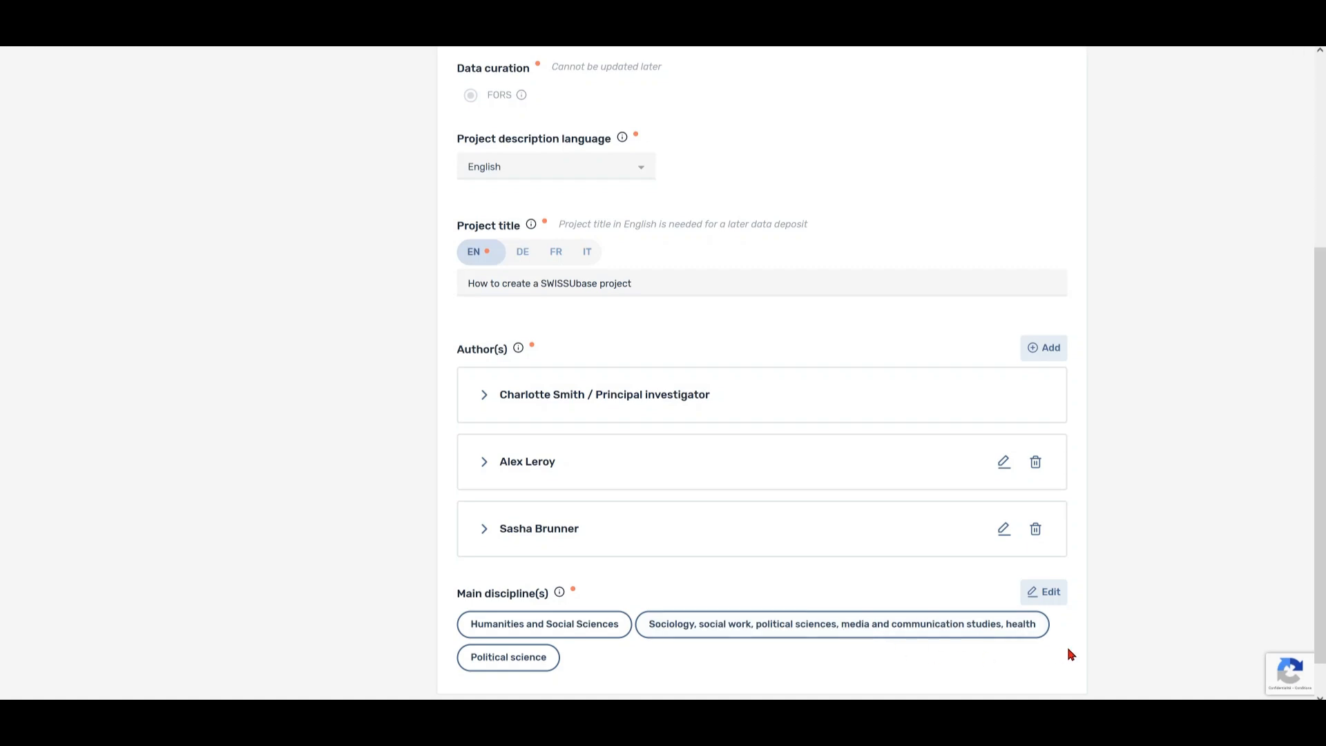
scroll(1121, 638, "up", 3)
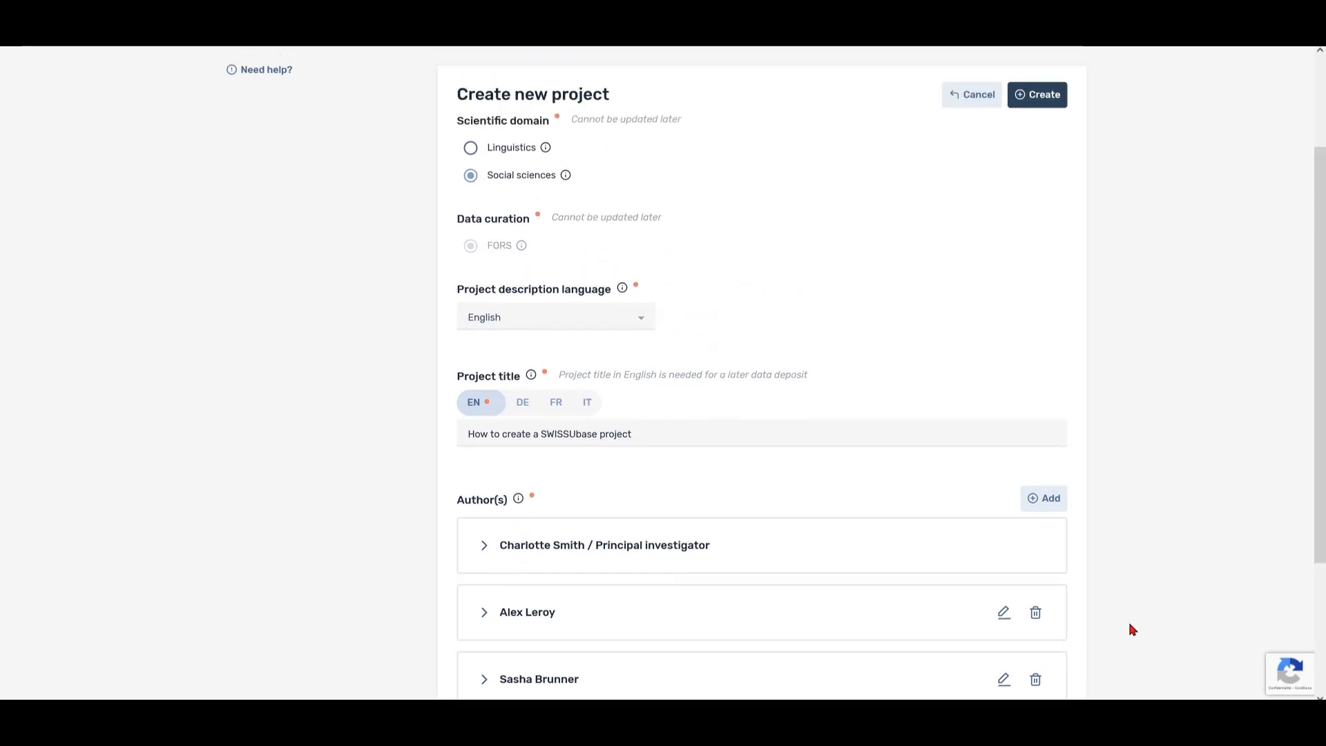
scroll(1133, 628, "up", 1)
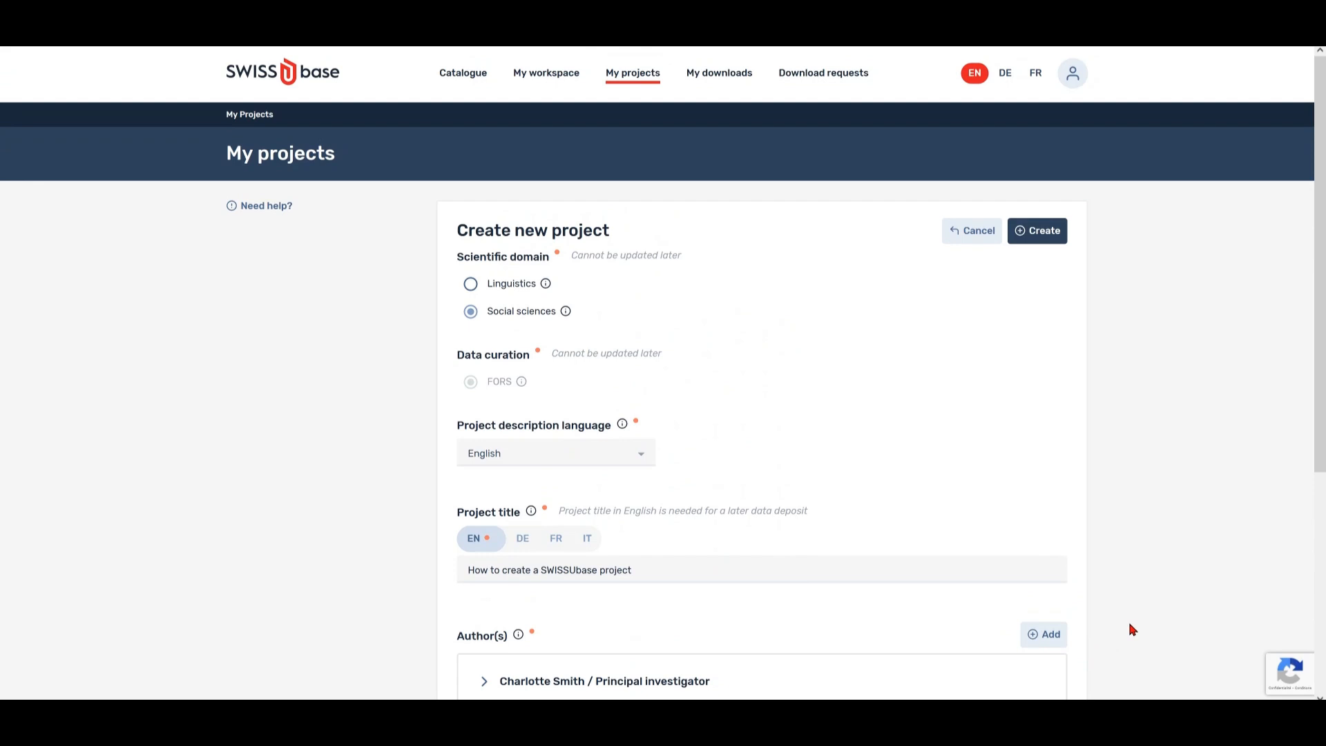
- Create the project, then put its Project overview into edit mode
left_click(1034, 235)
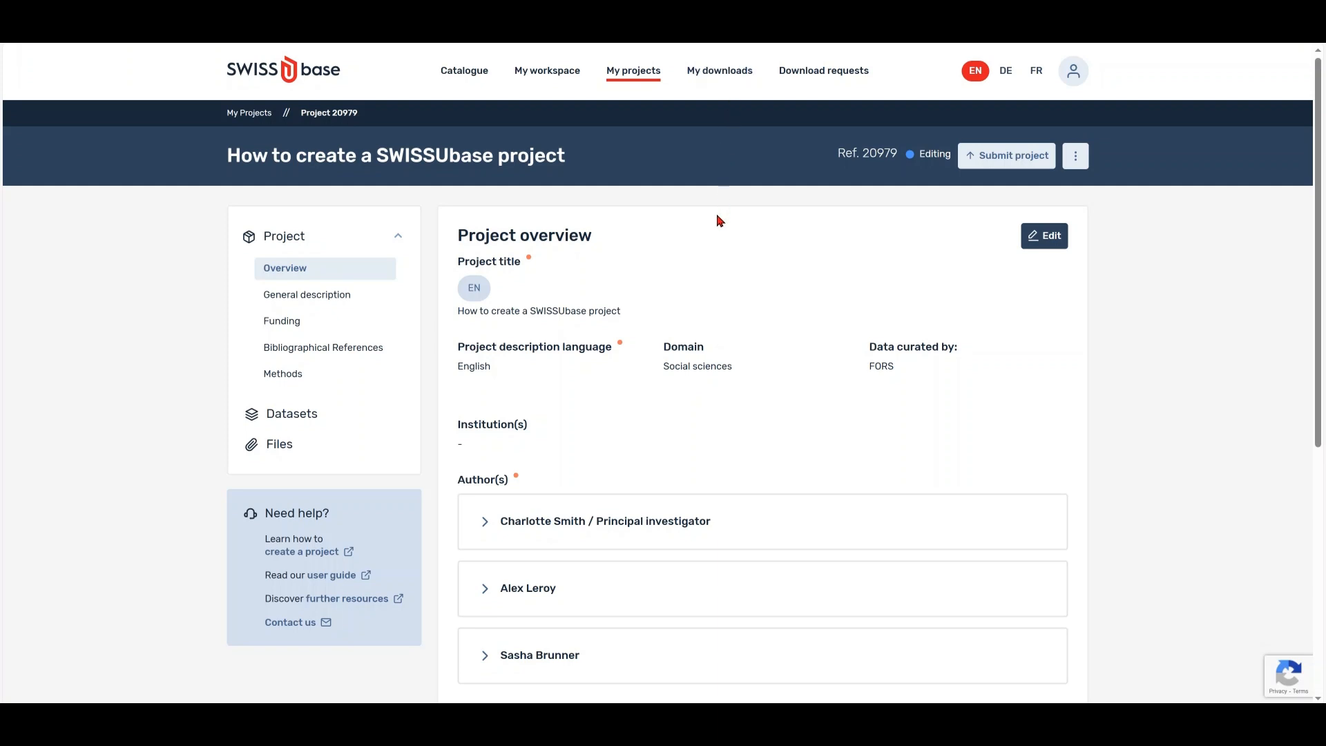
left_click(1045, 243)
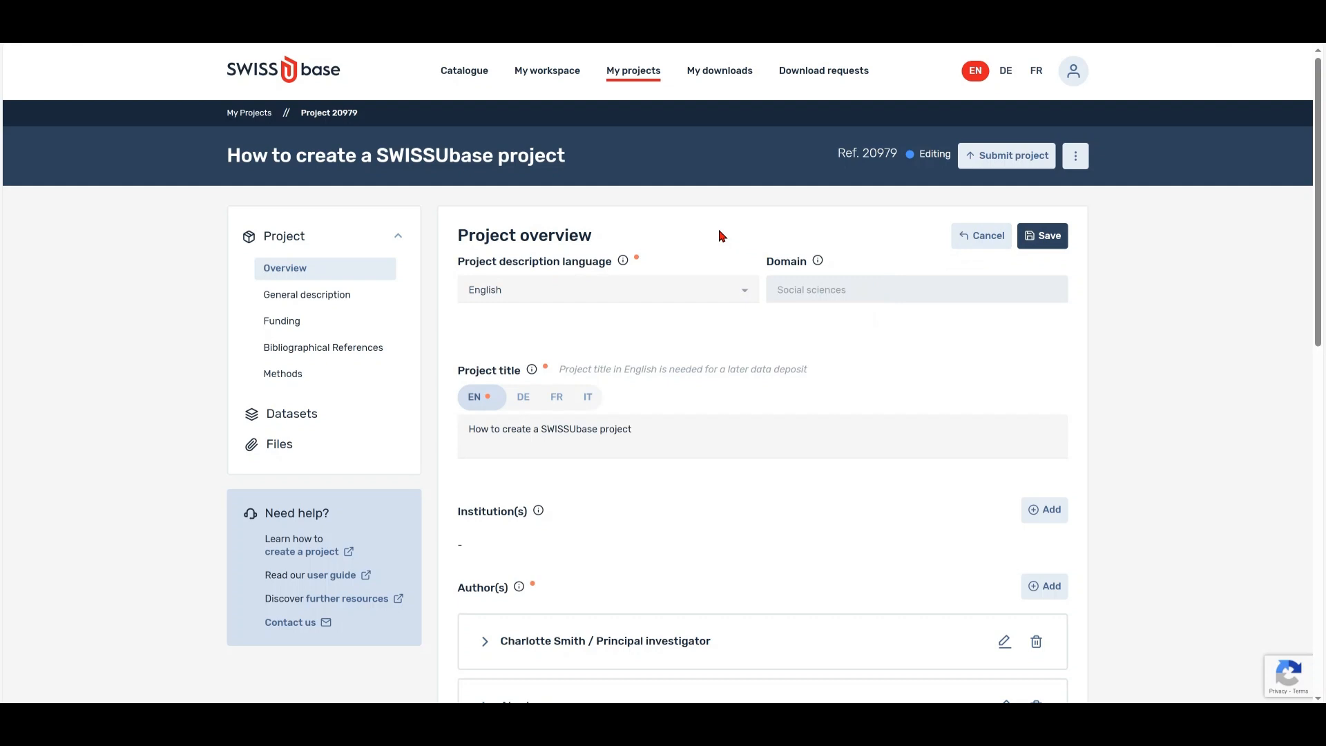
scroll(719, 237, "down", 2)
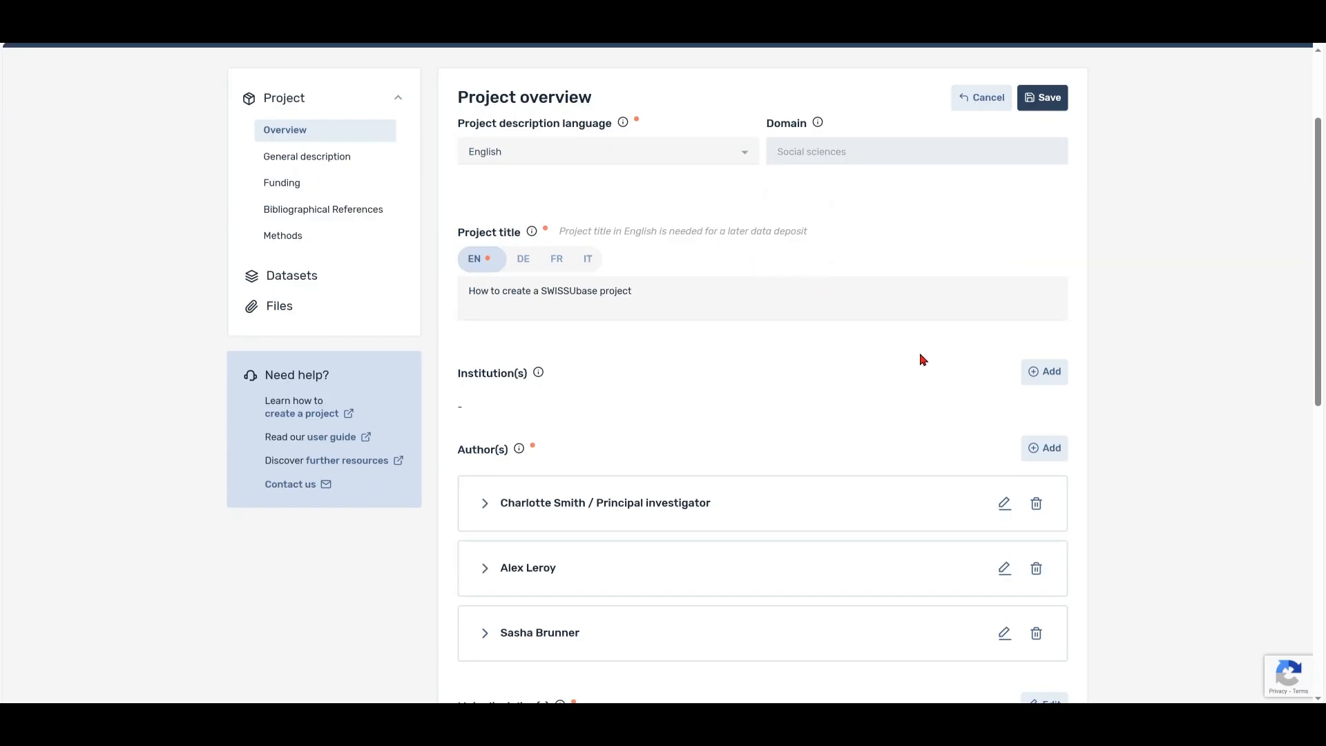
- Link FORS as a project institution
left_click(1038, 379)
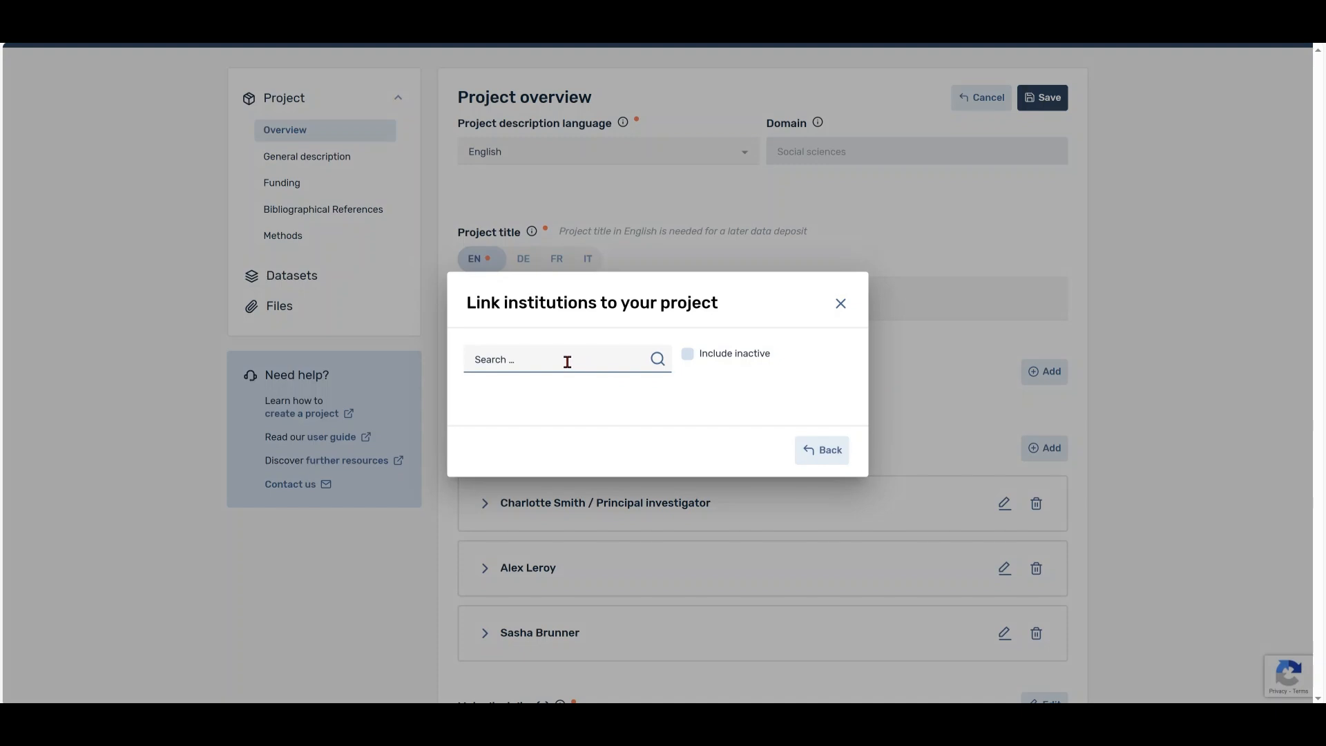
type("Swiss Centre of Expertise in the Social Sciences")
left_click(657, 359)
left_click(732, 371)
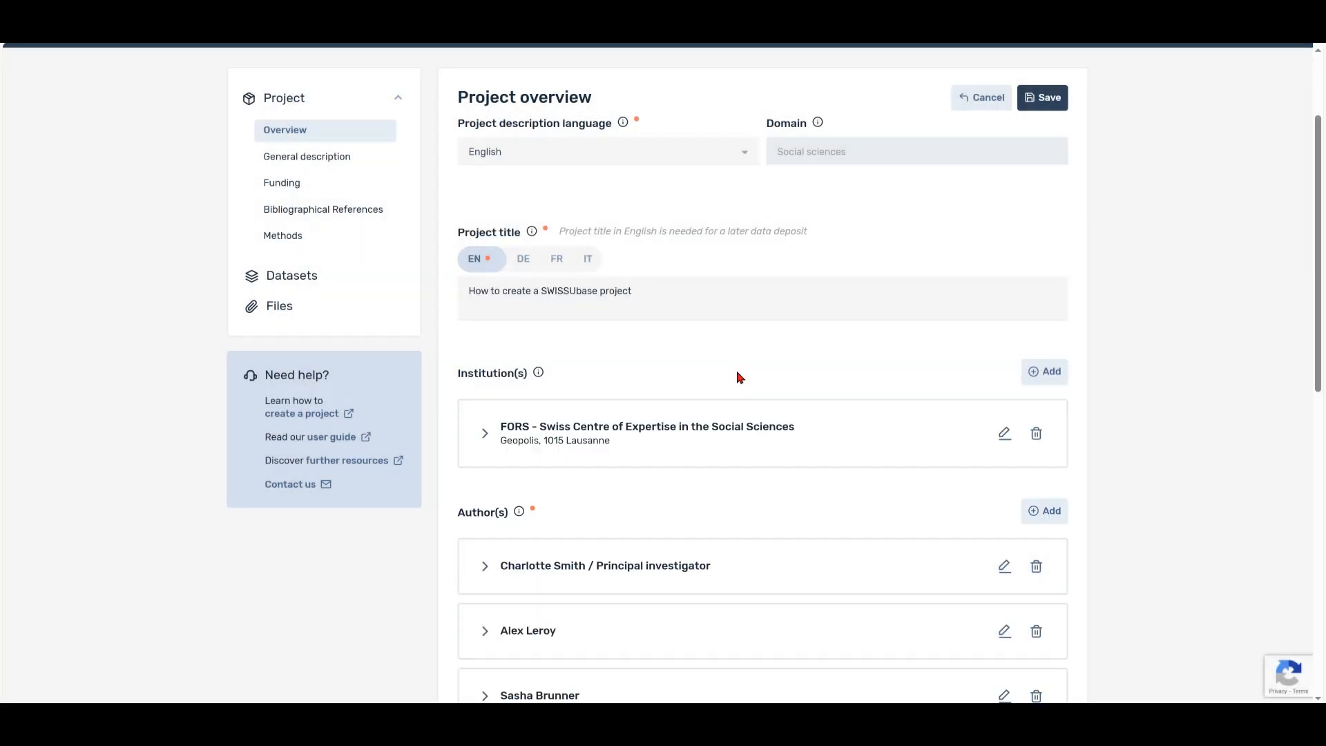
- Search for a second institution, including inactive institutions
left_click(1045, 371)
left_click(688, 354)
type("Swiss Centre of Expertise in the Social Sciences")
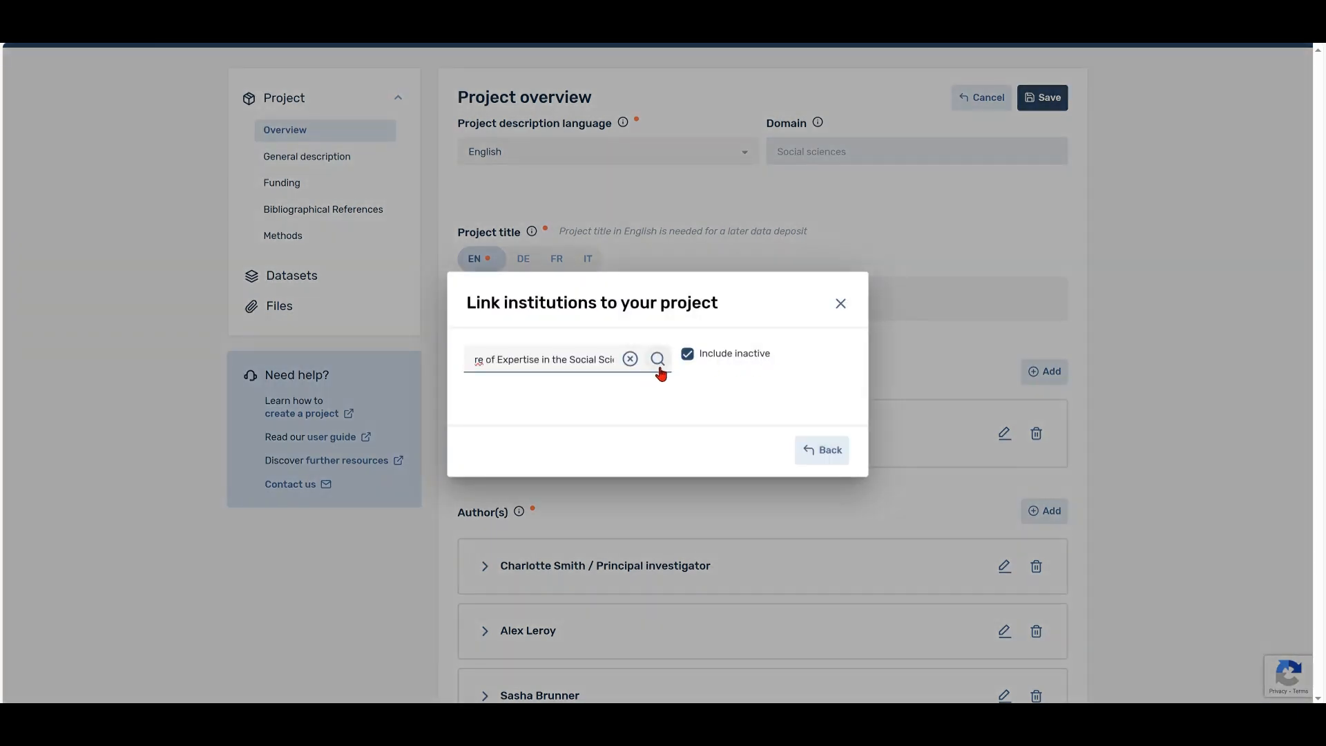
left_click(658, 363)
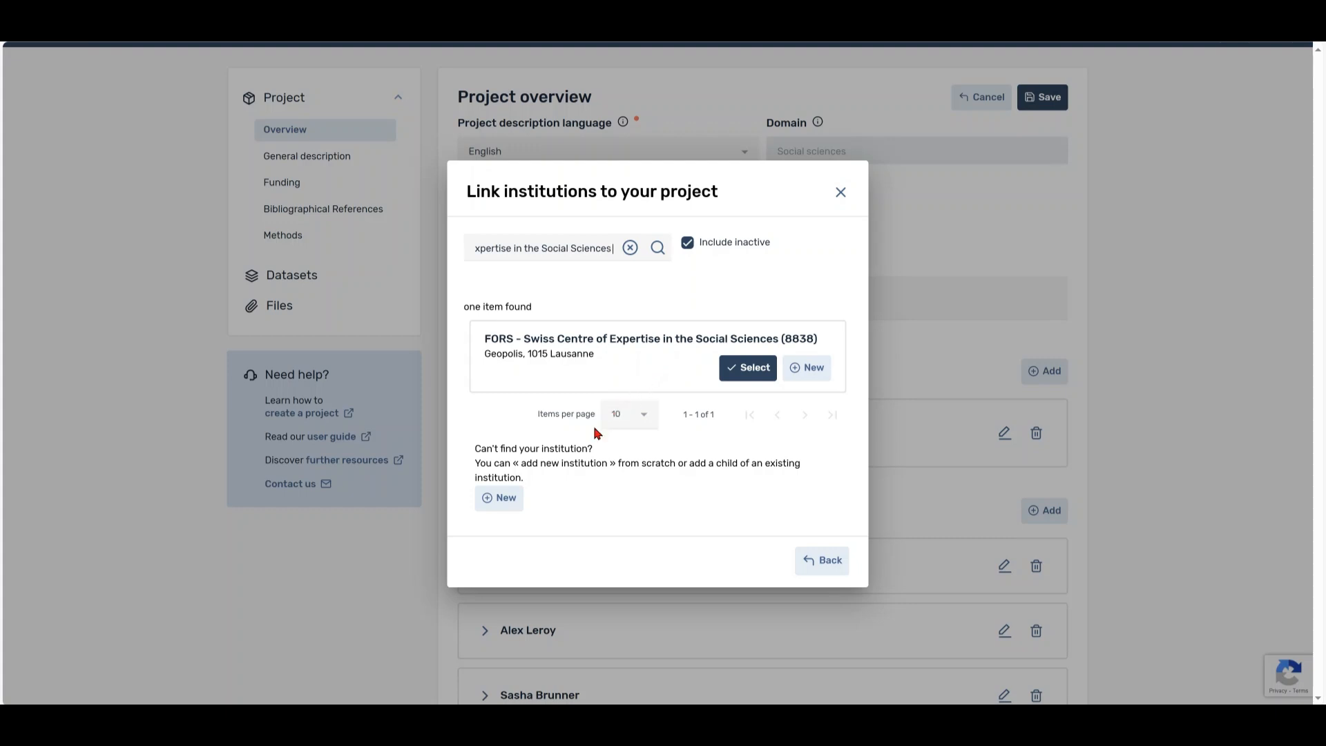
- Create and save a new English-language institution 'My institution' with its city and canton Valais
left_click(504, 503)
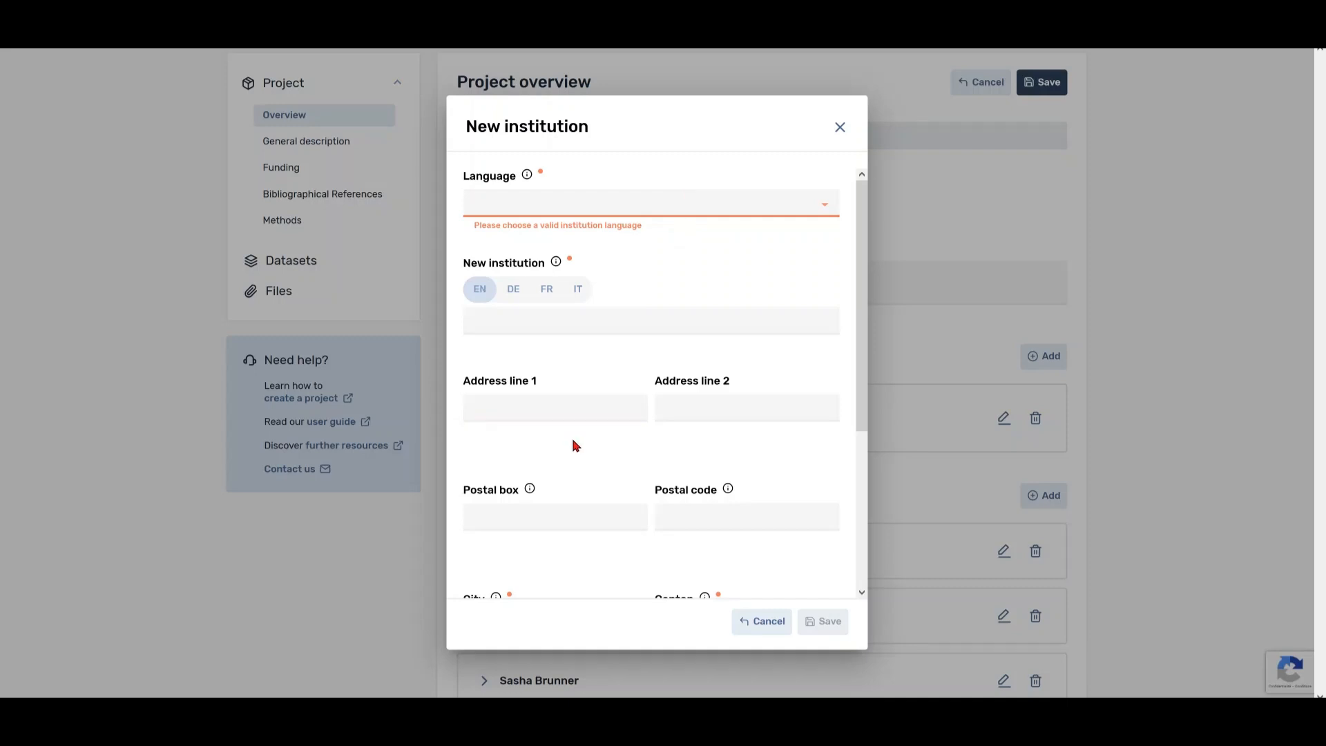
left_click(746, 204)
left_click(622, 237)
left_click(837, 323)
type("My Institution")
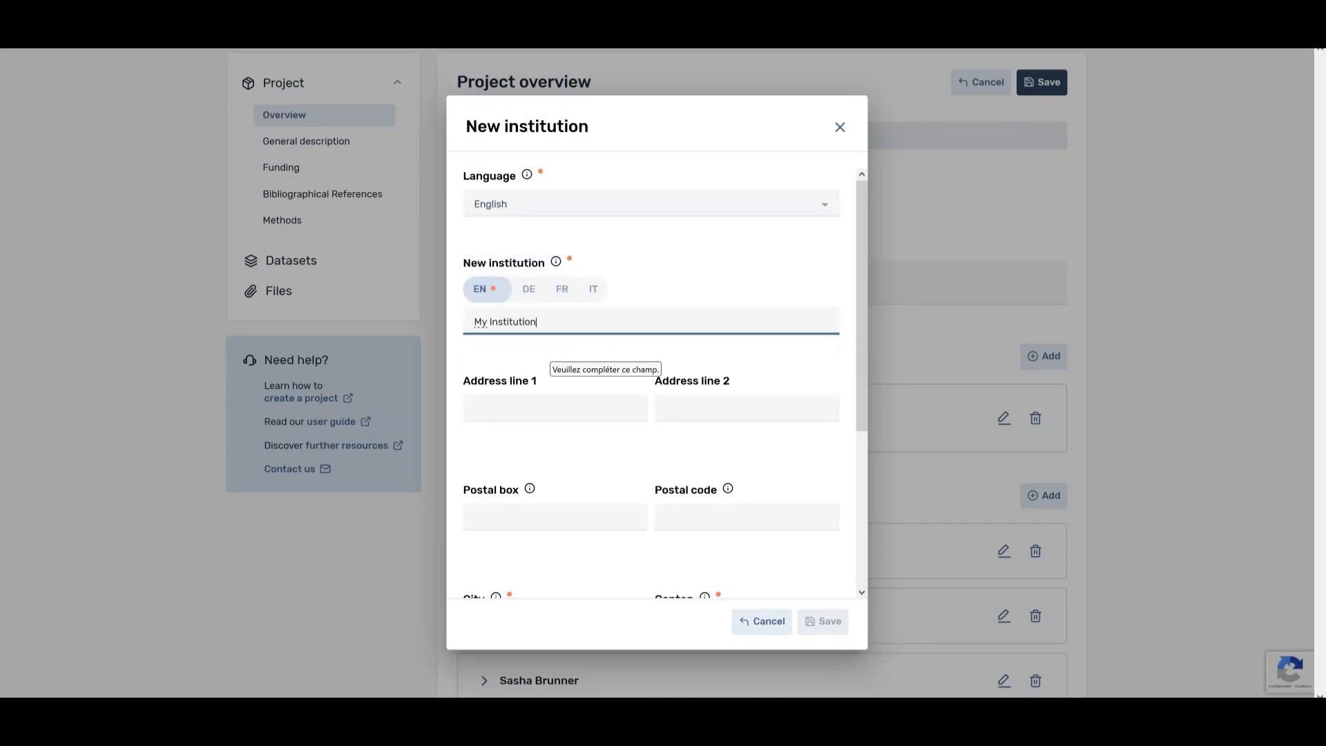
scroll(532, 458, "down", 3)
left_click(539, 393)
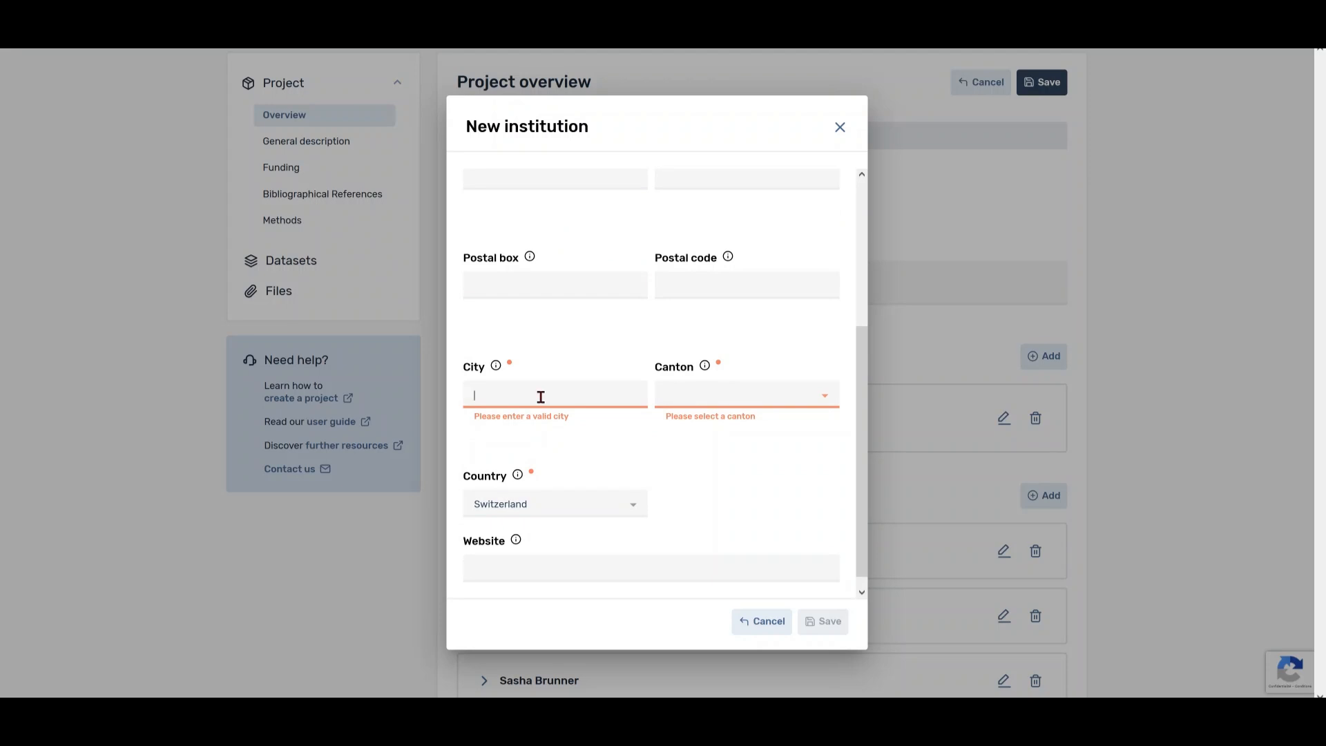
type("The city of the institution")
left_click(715, 395)
scroll(758, 568, "down", 10)
left_click(758, 568)
left_click(814, 622)
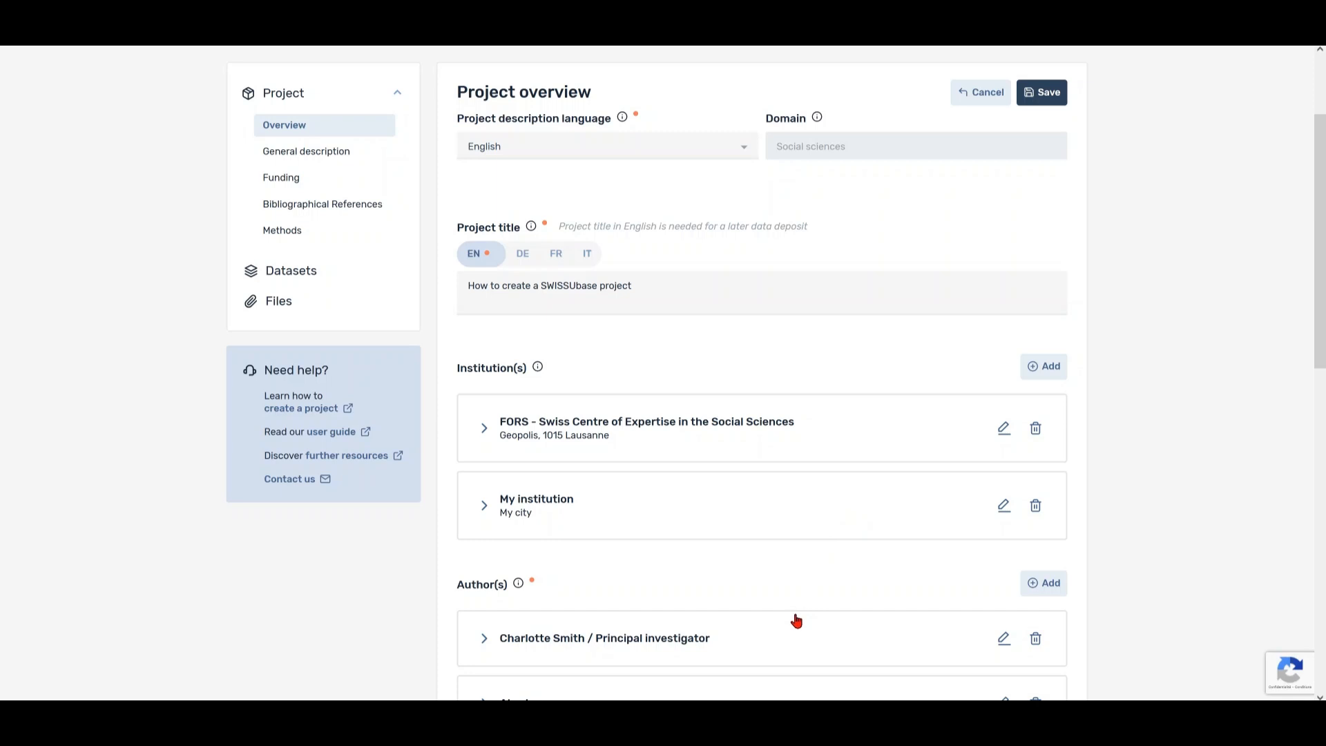
- Set the project progress to Finished
left_click_drag(1315, 350, 1299, 533)
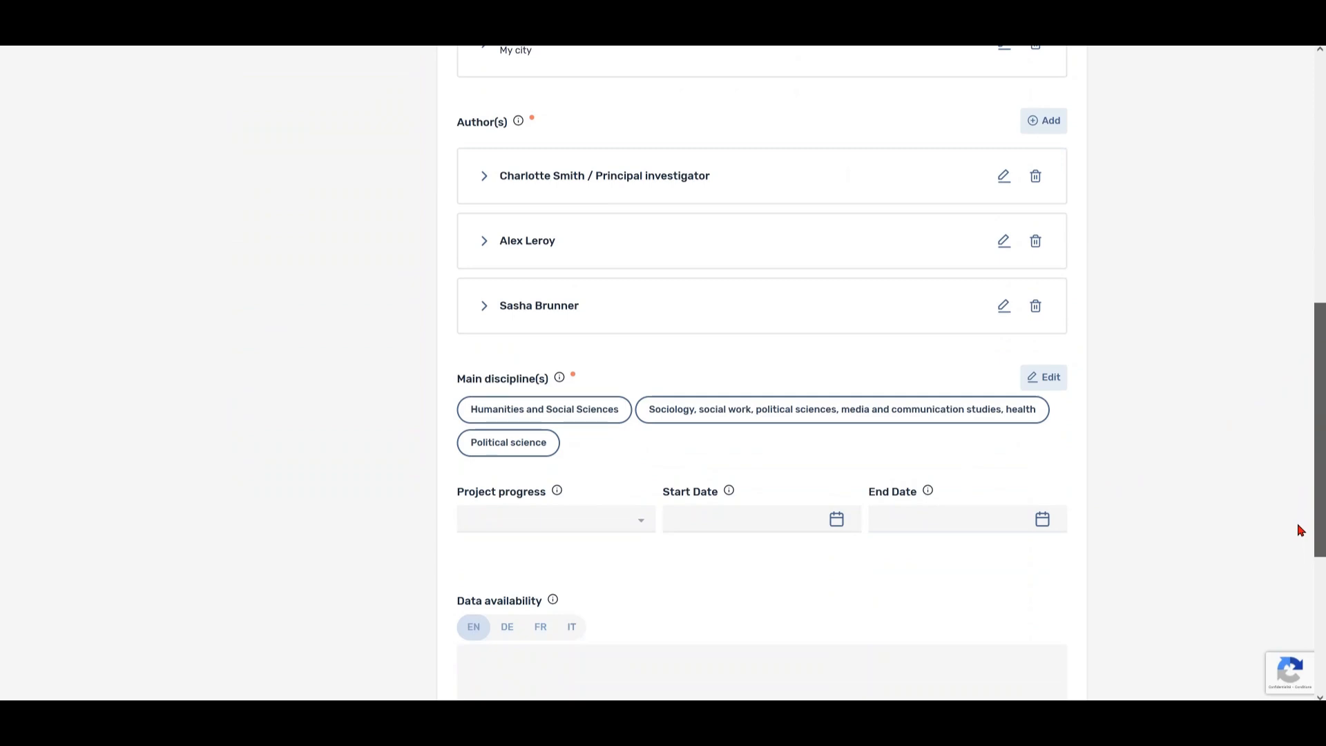
left_click(631, 536)
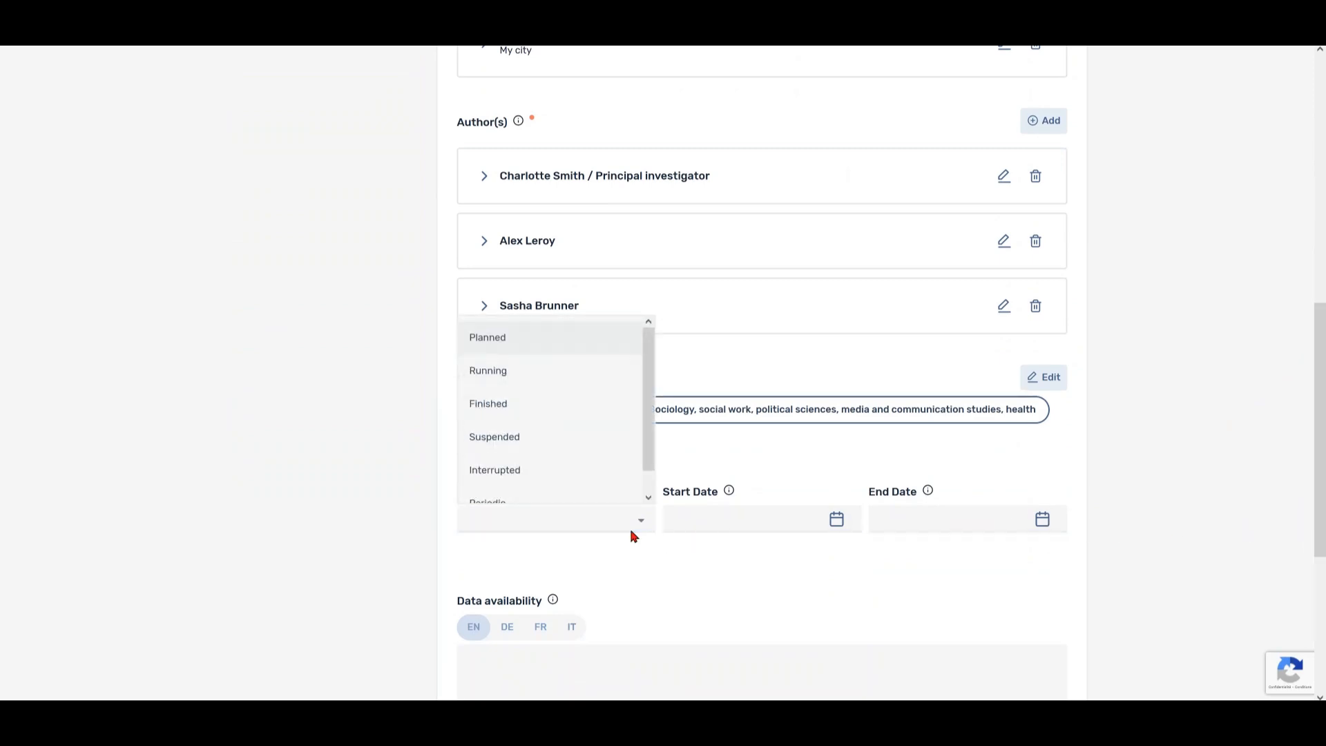
left_click(602, 420)
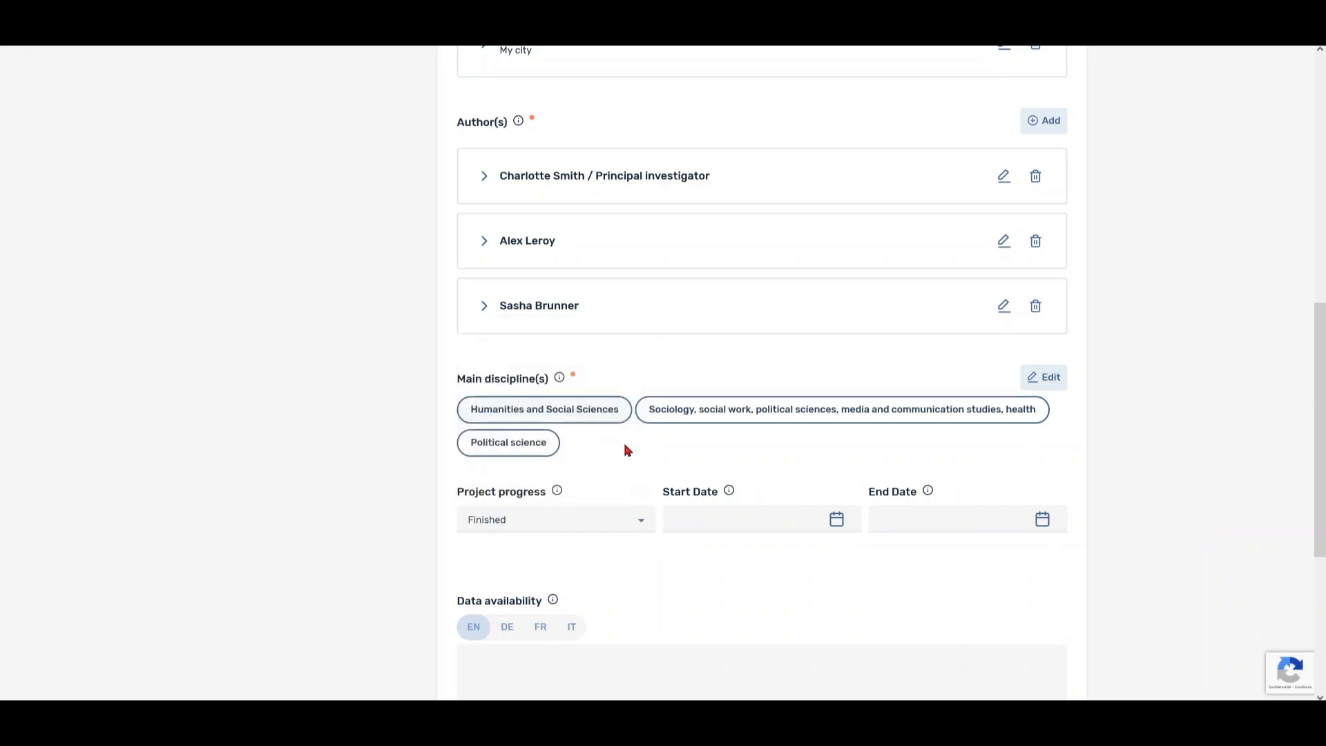
- Set the start date to 01.01.2022 and the end date to 31.12.2023
left_click(844, 525)
left_click(737, 288)
left_click(745, 359)
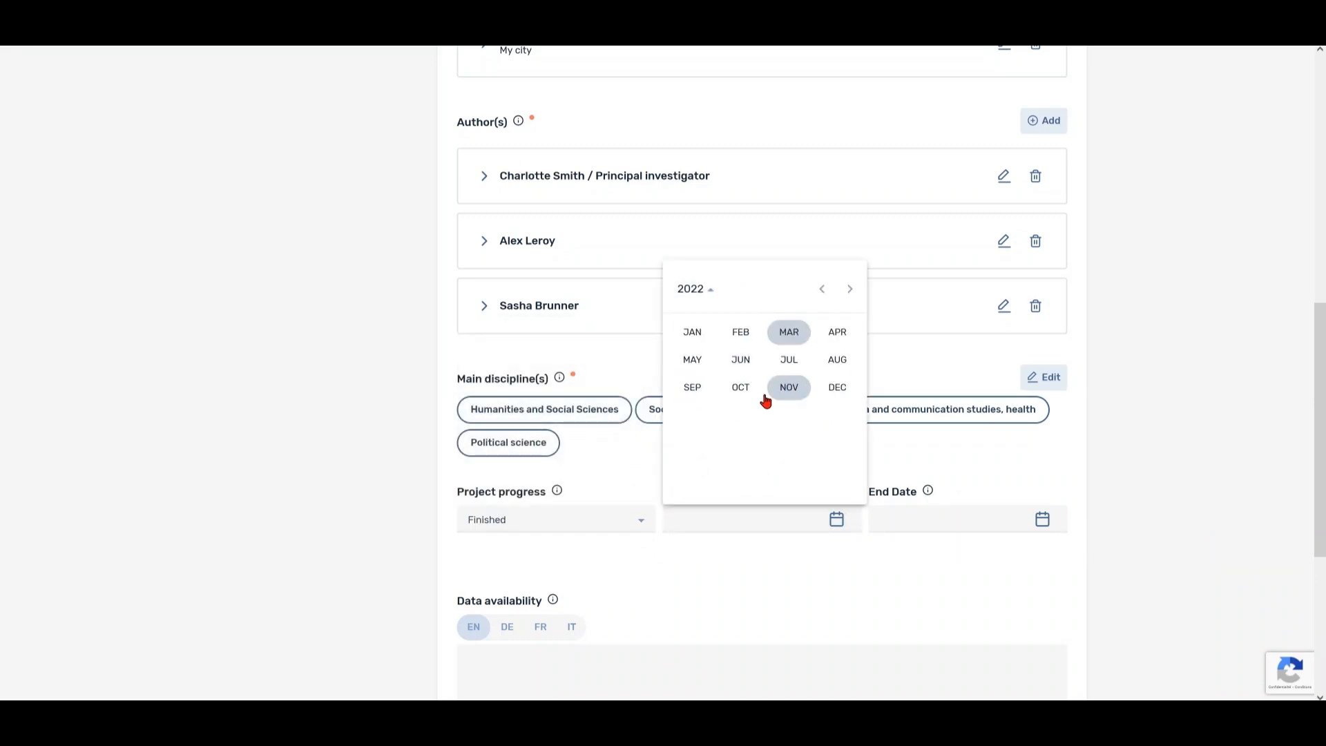
left_click(694, 331)
left_click(816, 351)
left_click(1024, 512)
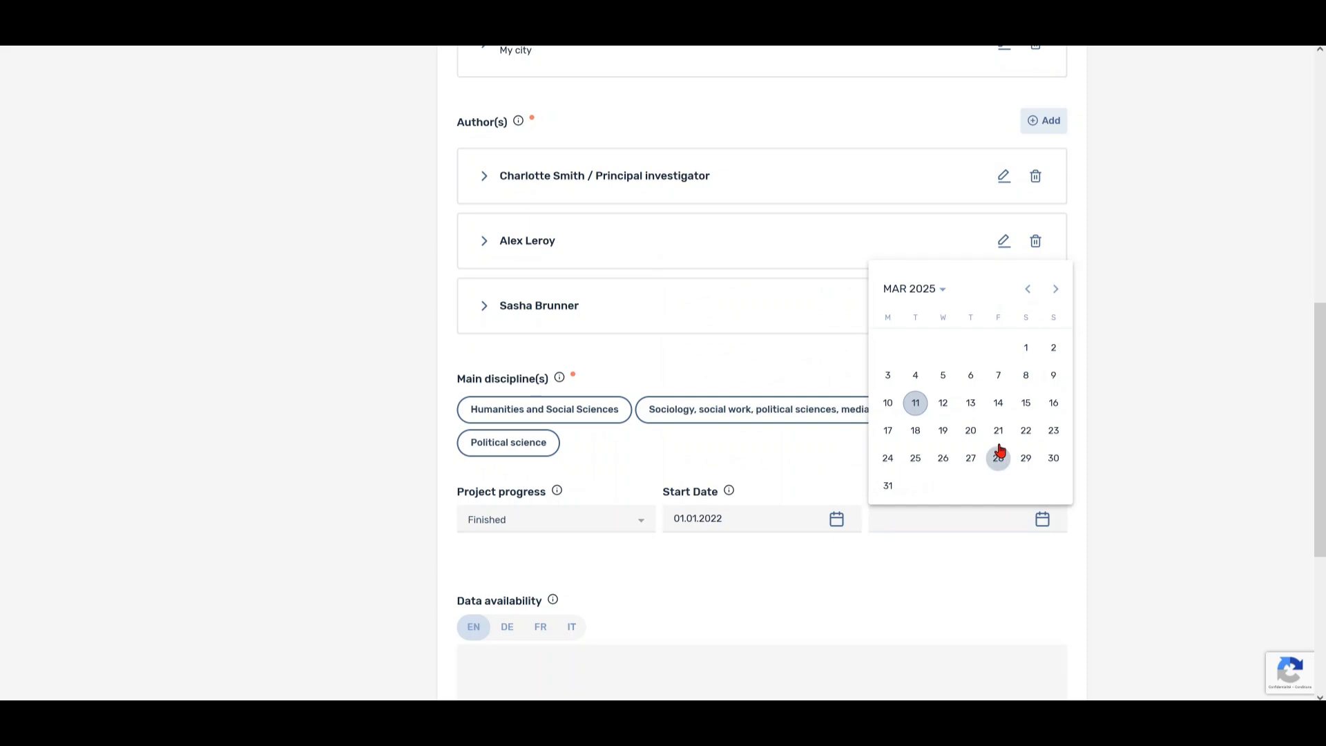
left_click(941, 291)
left_click(987, 359)
left_click(1040, 386)
left_click(1051, 456)
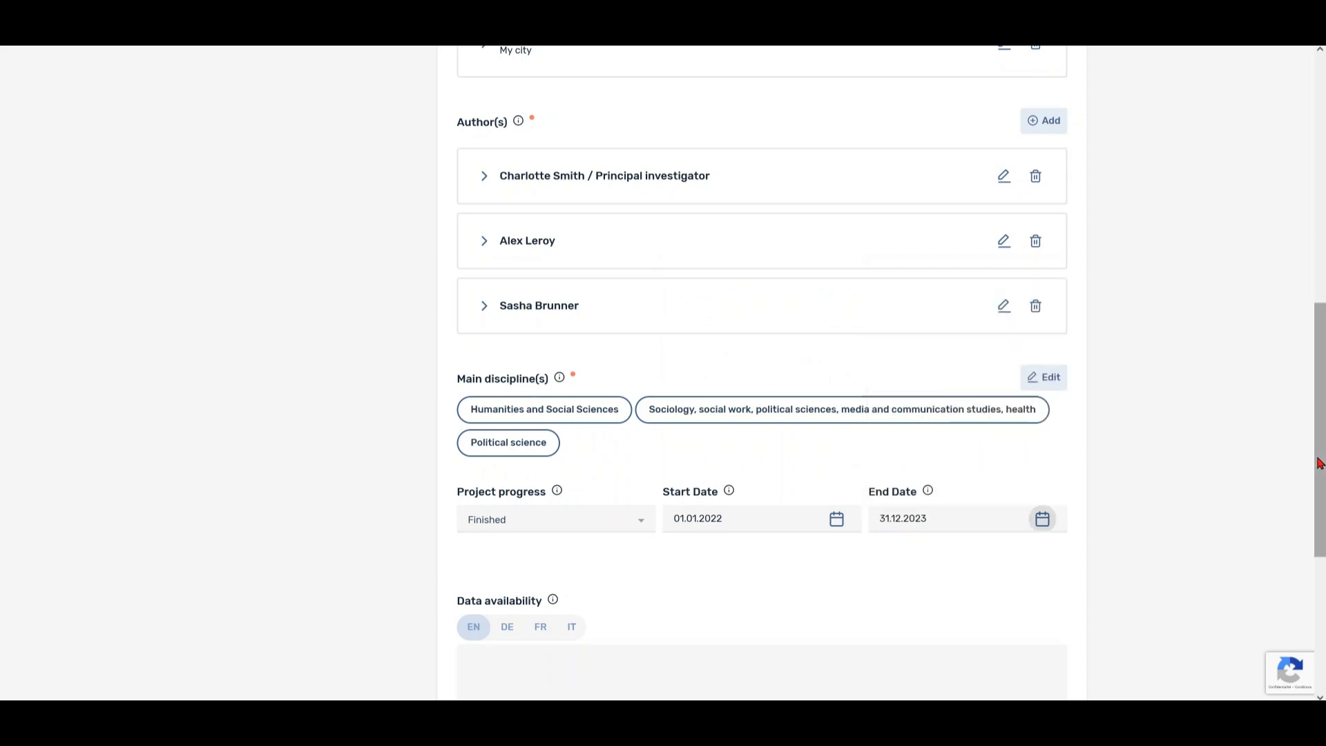
left_click_drag(1318, 464, 1318, 402)
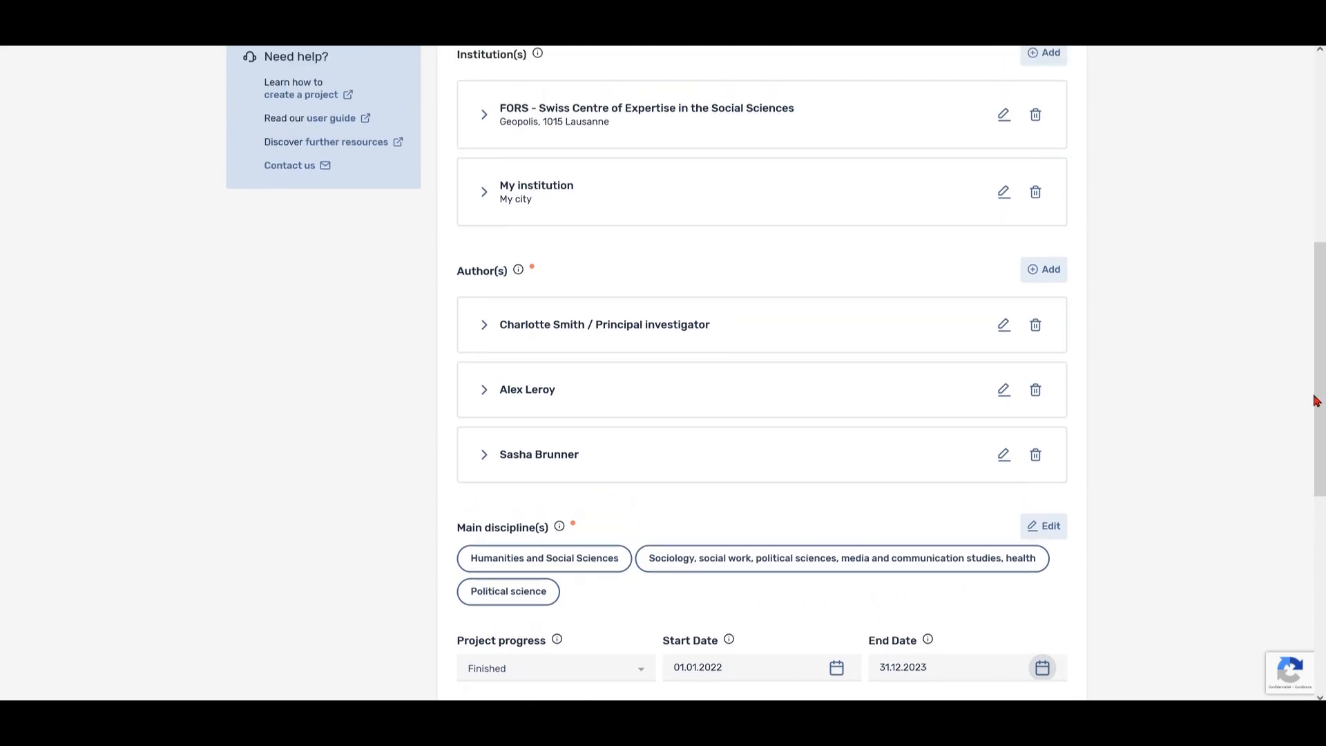
- Keep the first author as Principal investigator with Submit, affiliate with 8838 - FORS, tick Contact
left_click(1004, 326)
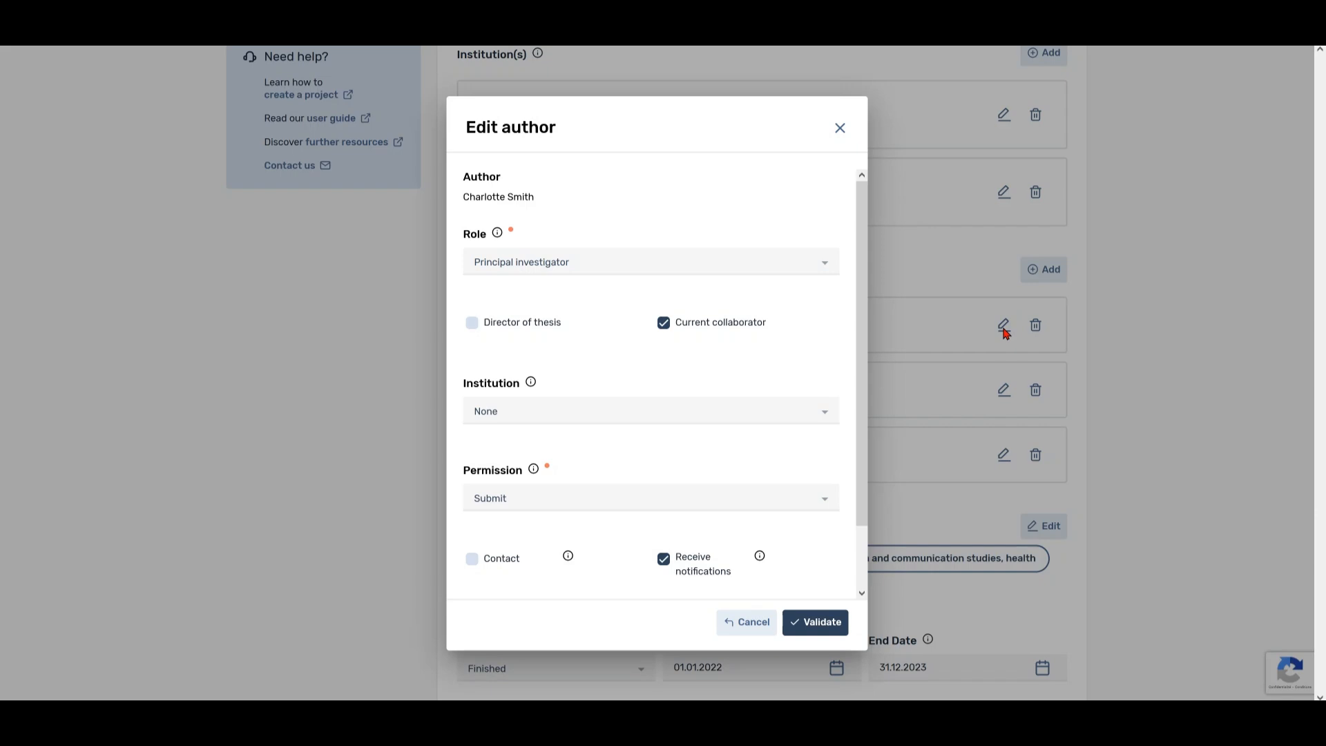
left_click(829, 270)
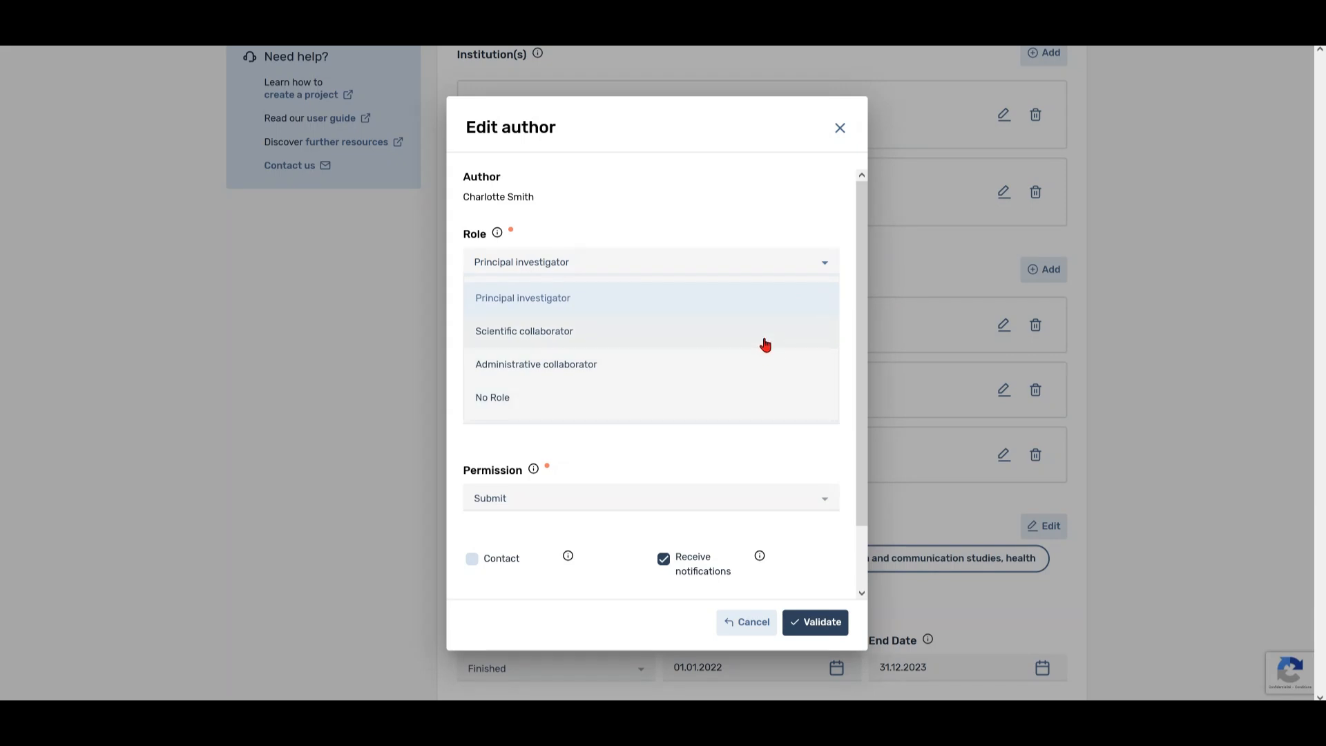
left_click(776, 307)
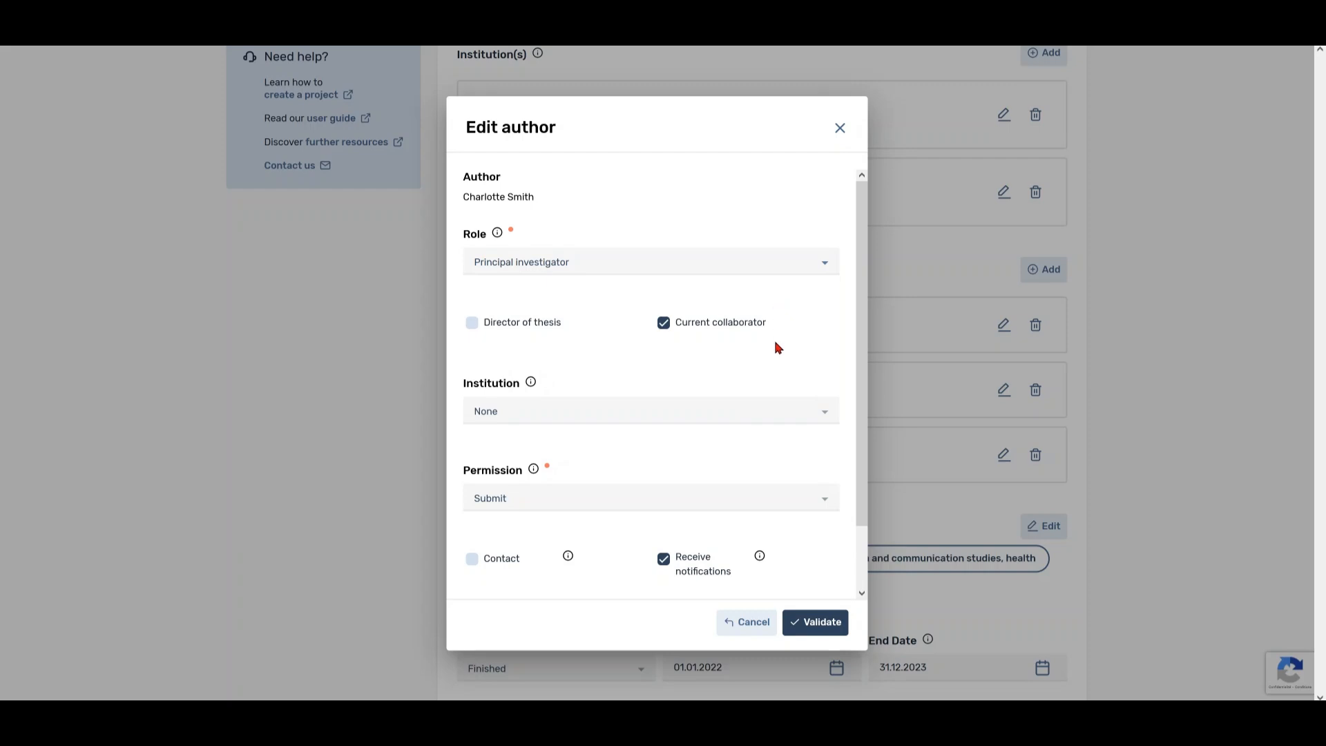
left_click(778, 415)
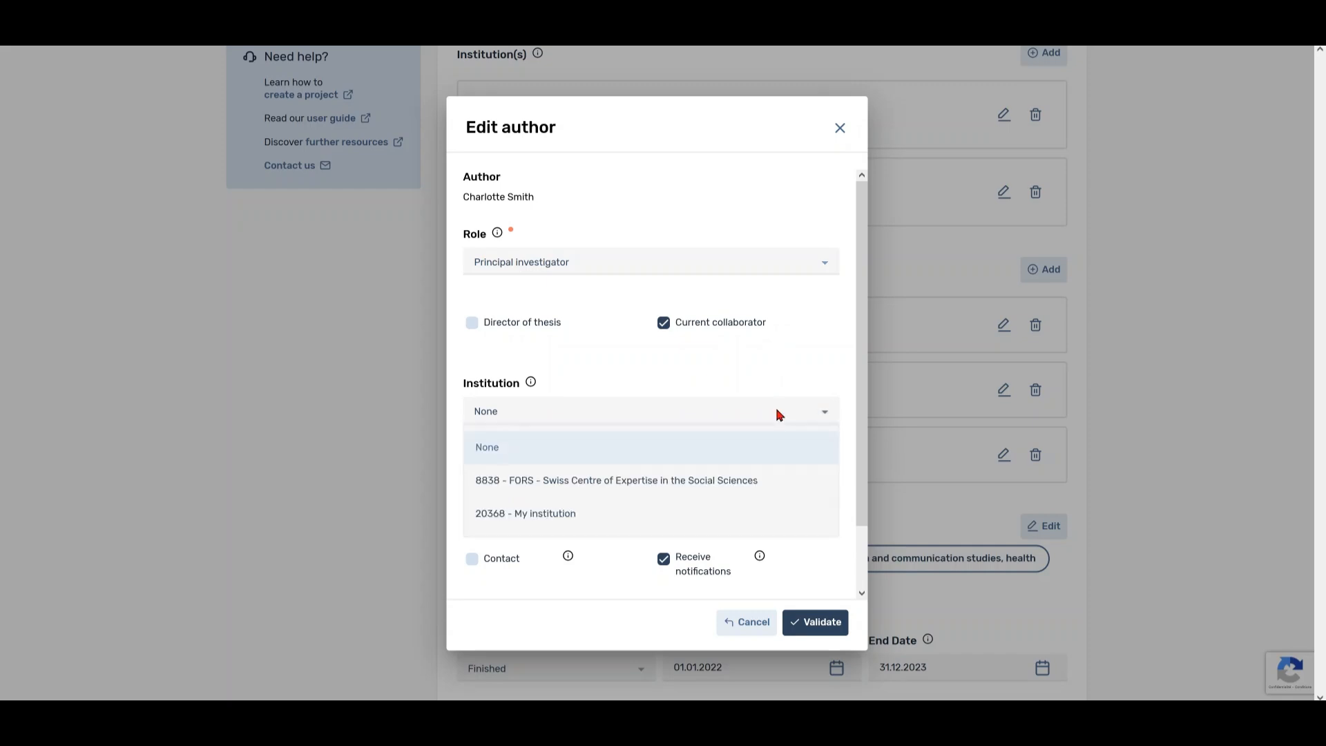
left_click(765, 480)
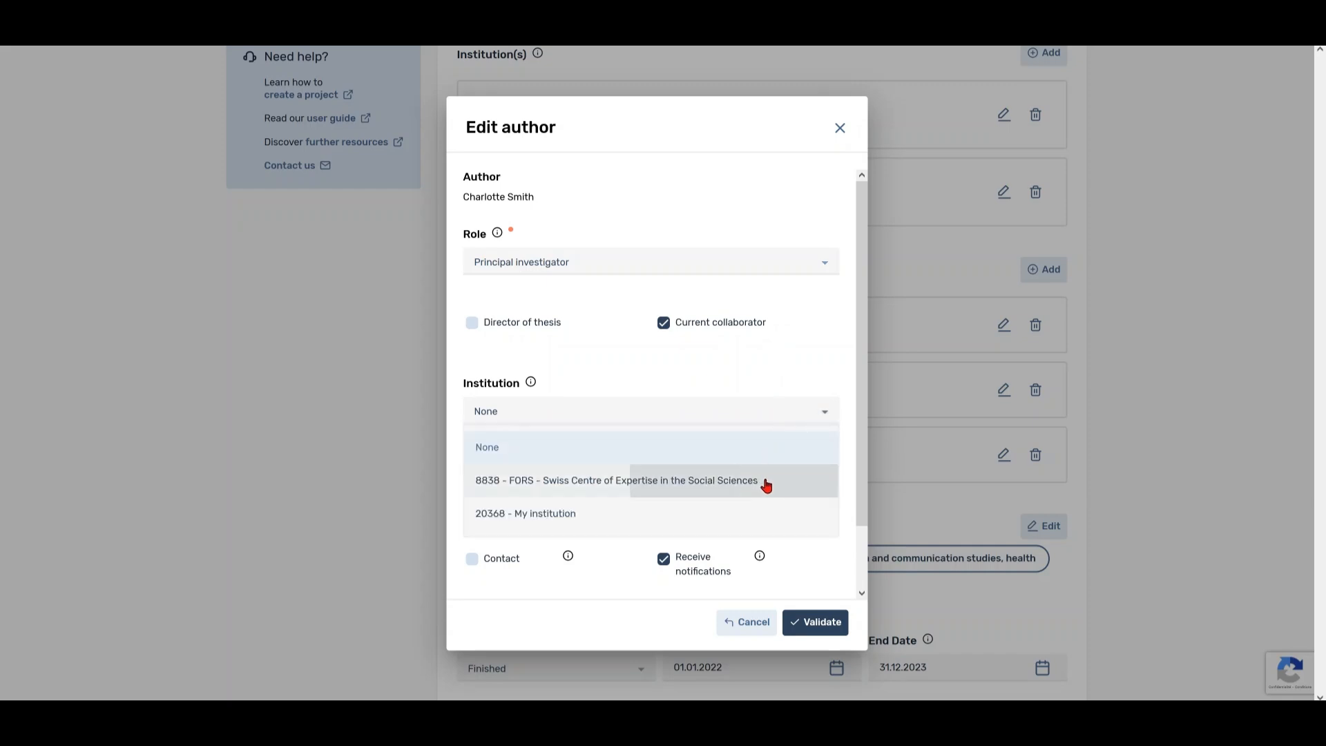
left_click_drag(867, 471, 856, 544)
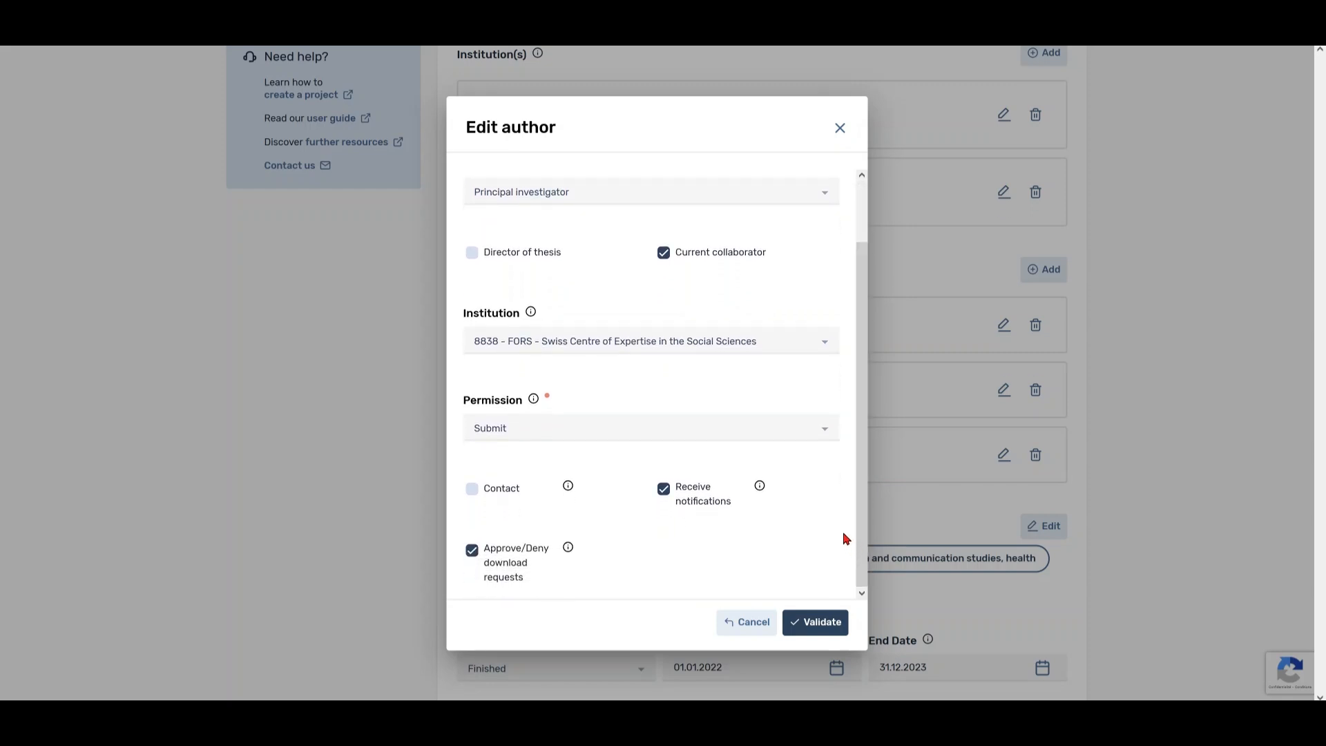
left_click(824, 433)
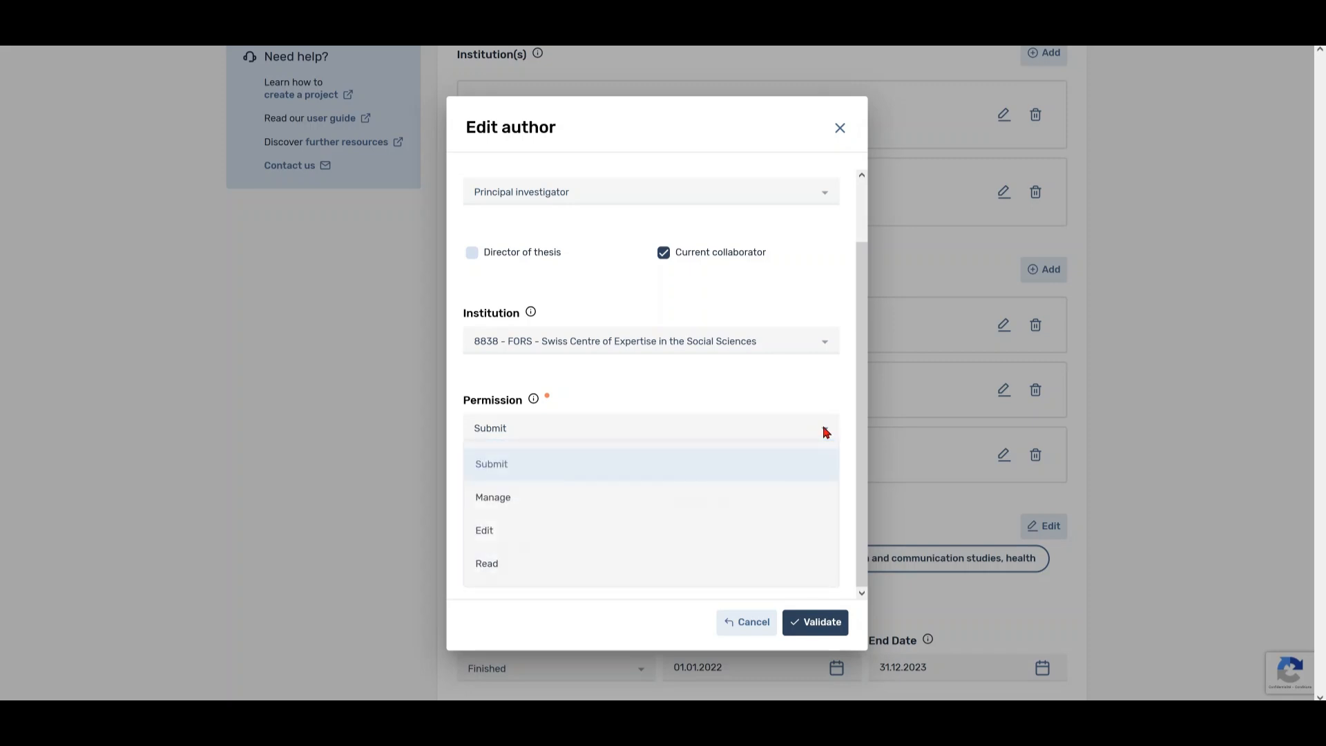
left_click(824, 432)
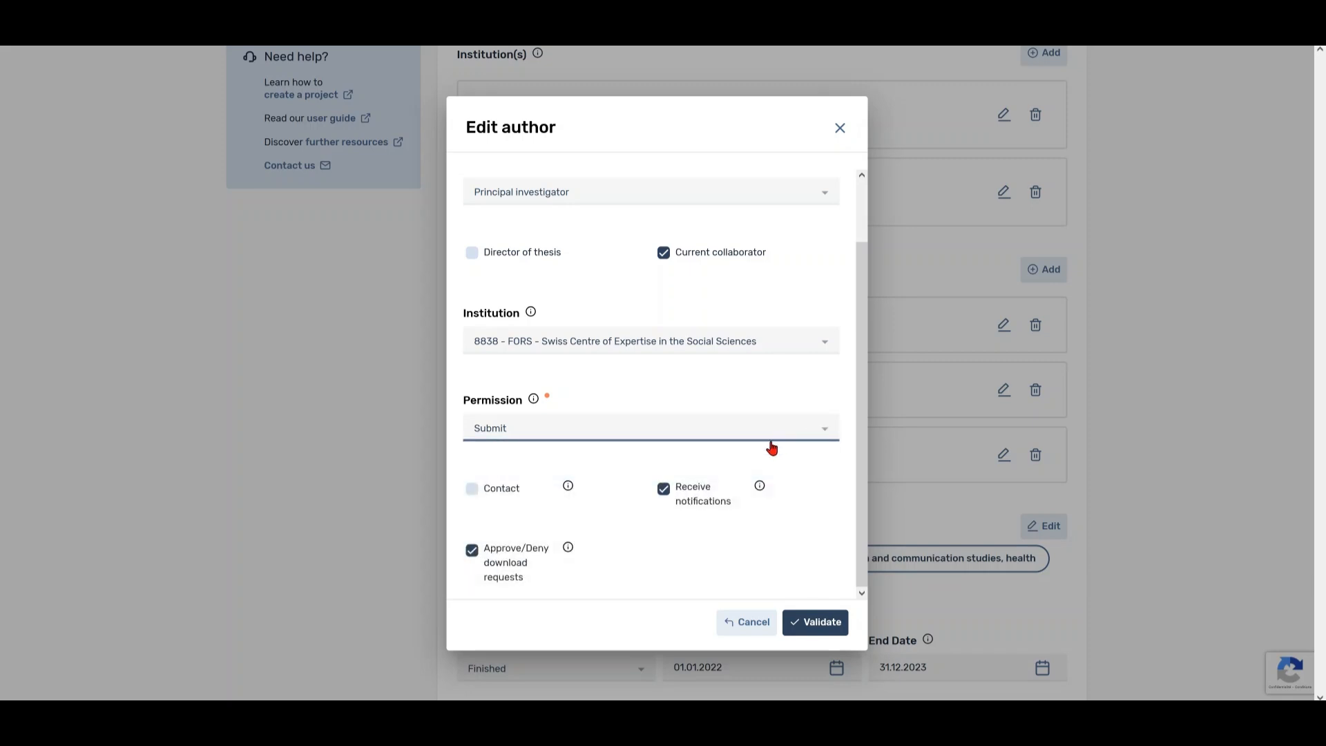
left_click(478, 497)
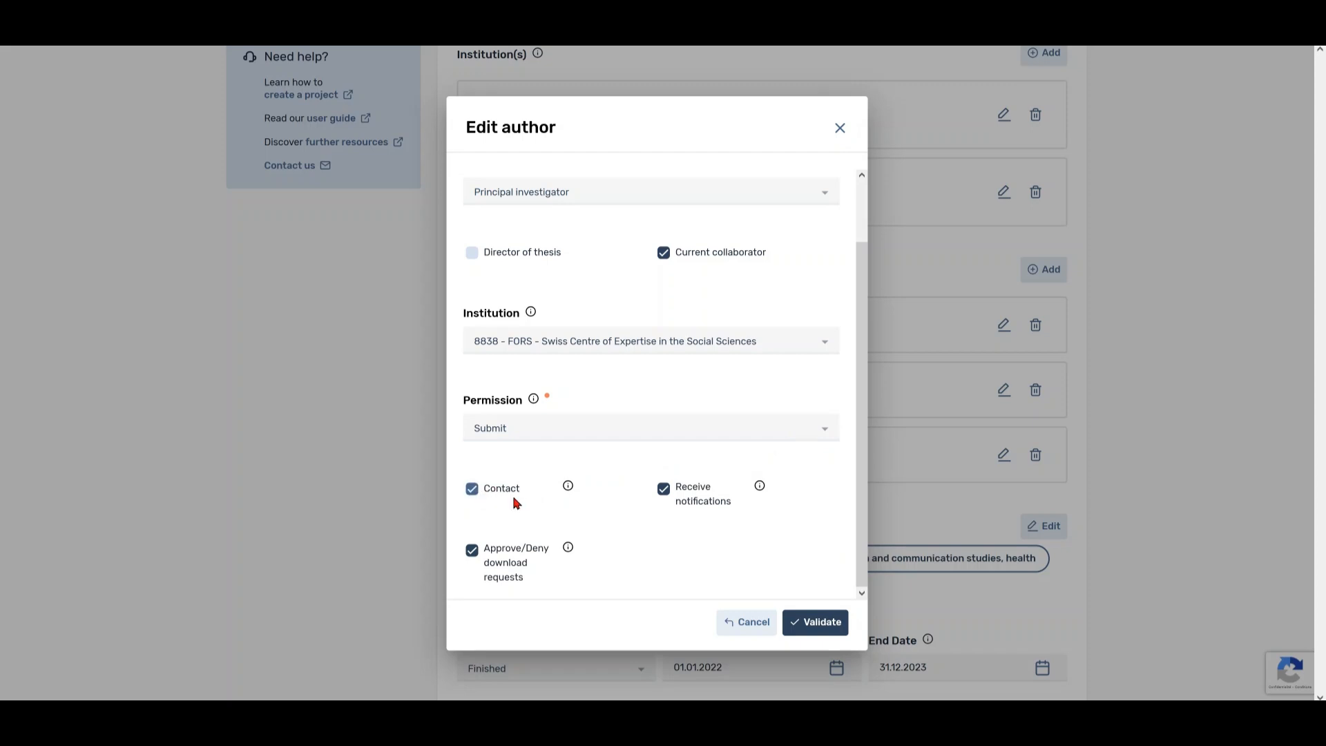
left_click(810, 621)
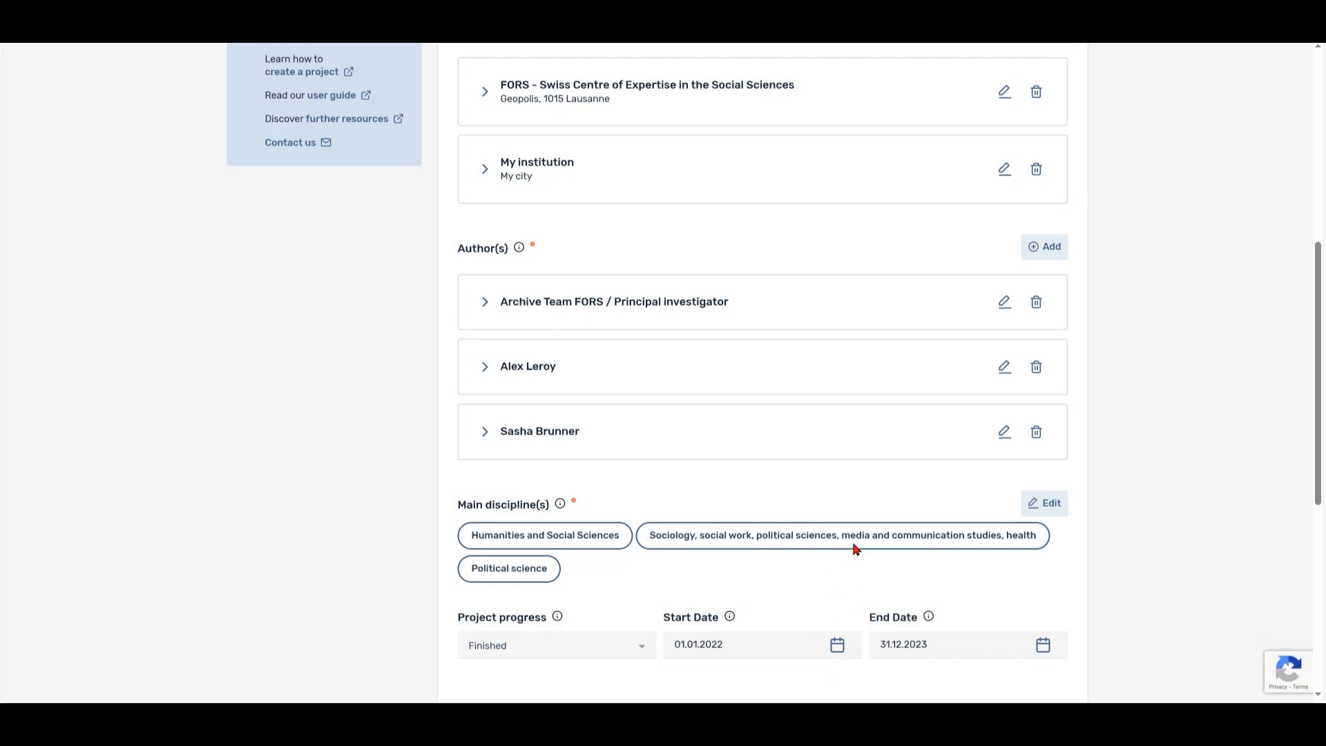
- Affiliate the second author with 20368 - My institution, keep Manage permission, and save the overview
left_click(1004, 368)
left_click(819, 410)
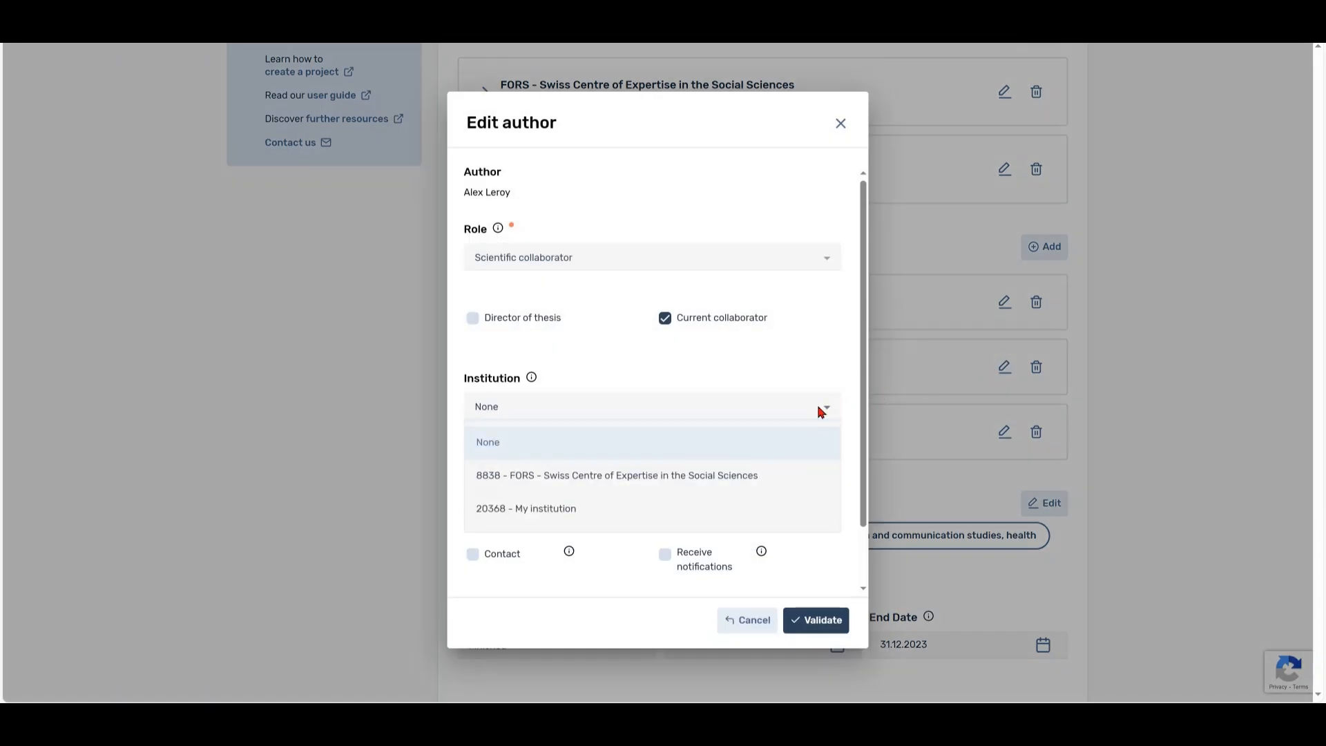
left_click(667, 508)
scroll(680, 470, "down", 1)
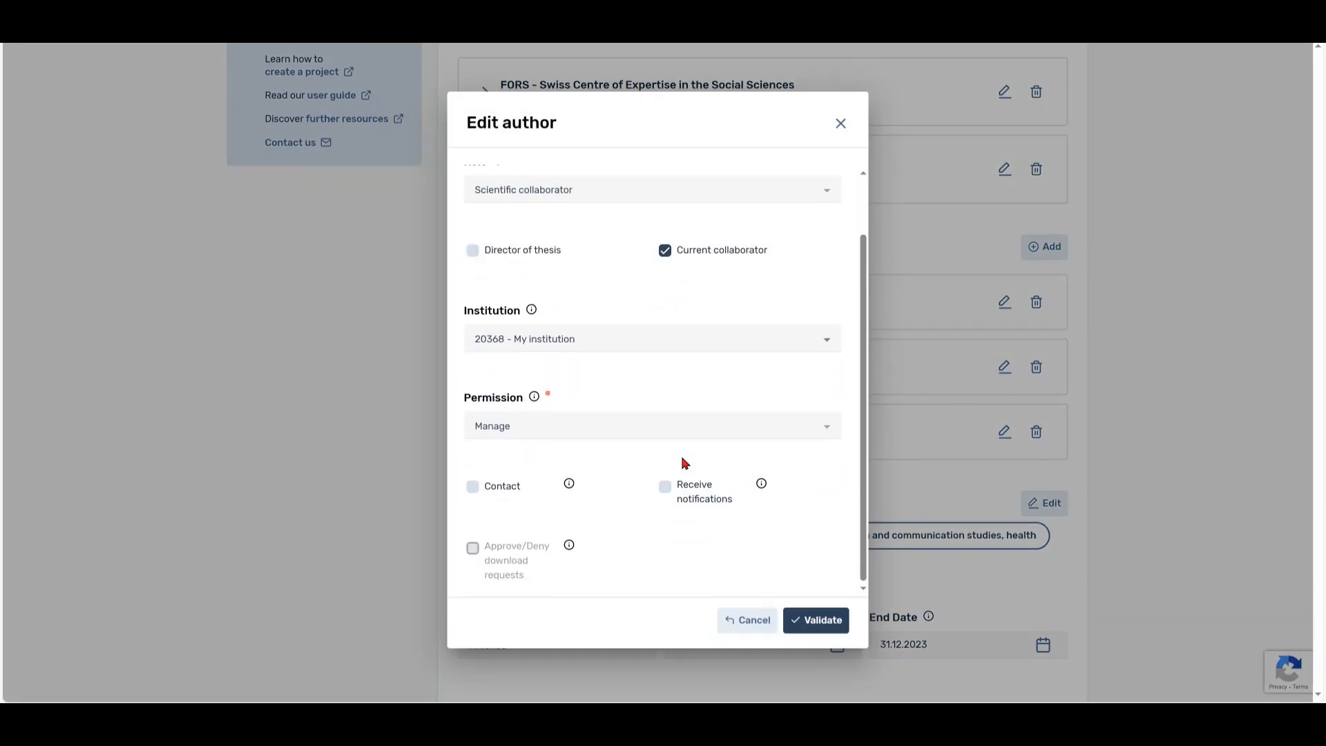
left_click(708, 435)
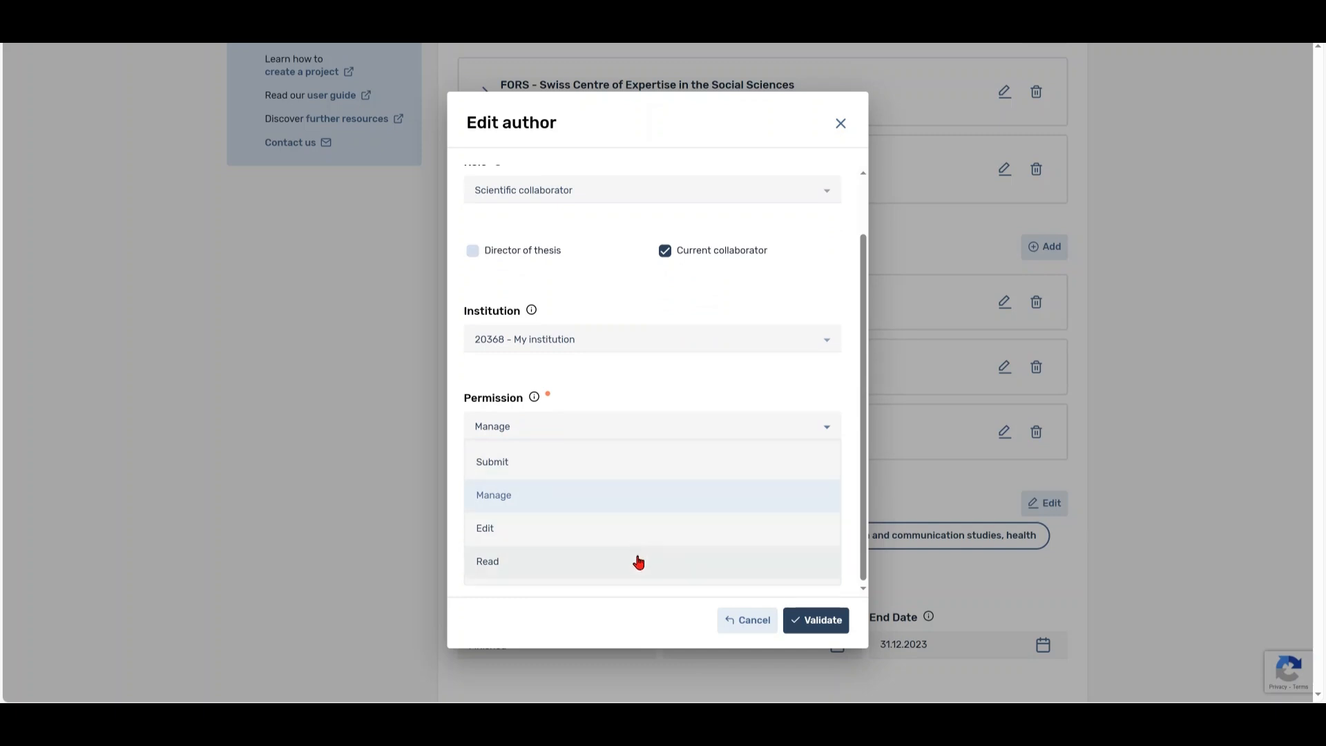
left_click(646, 506)
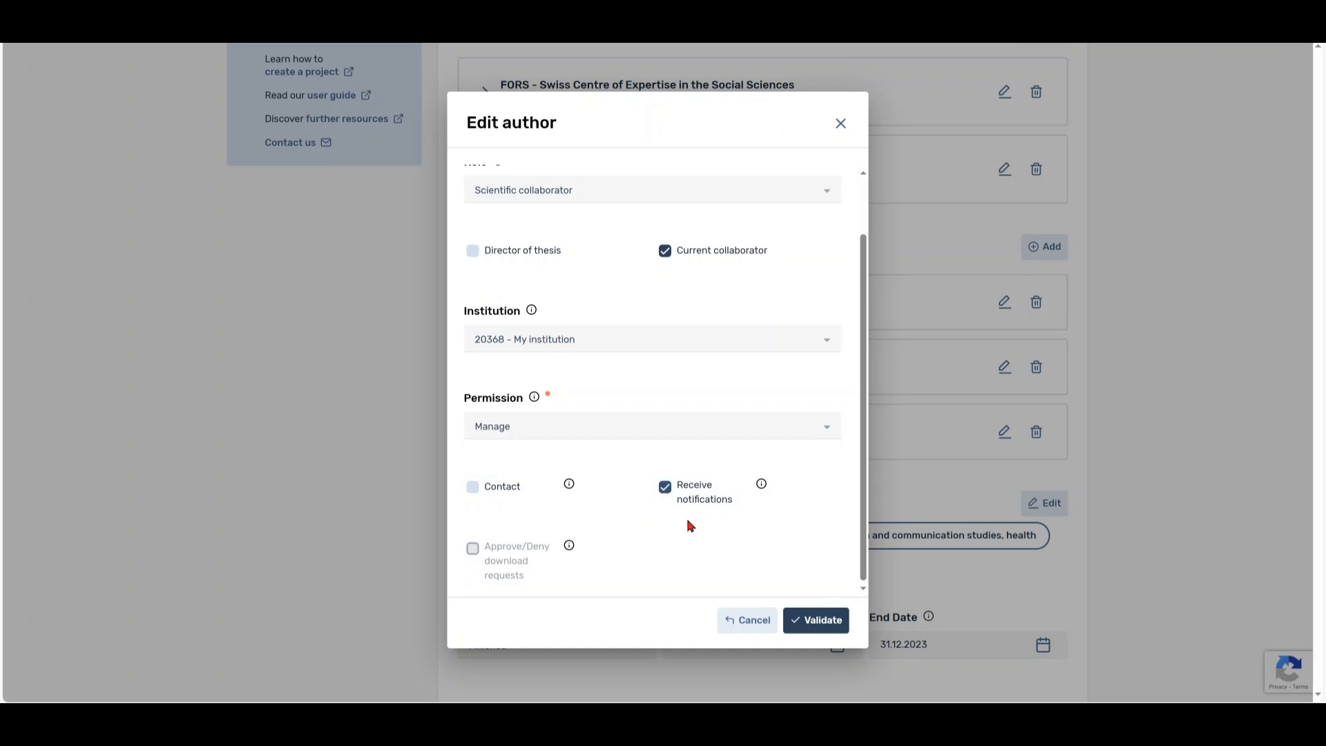
left_click(800, 618)
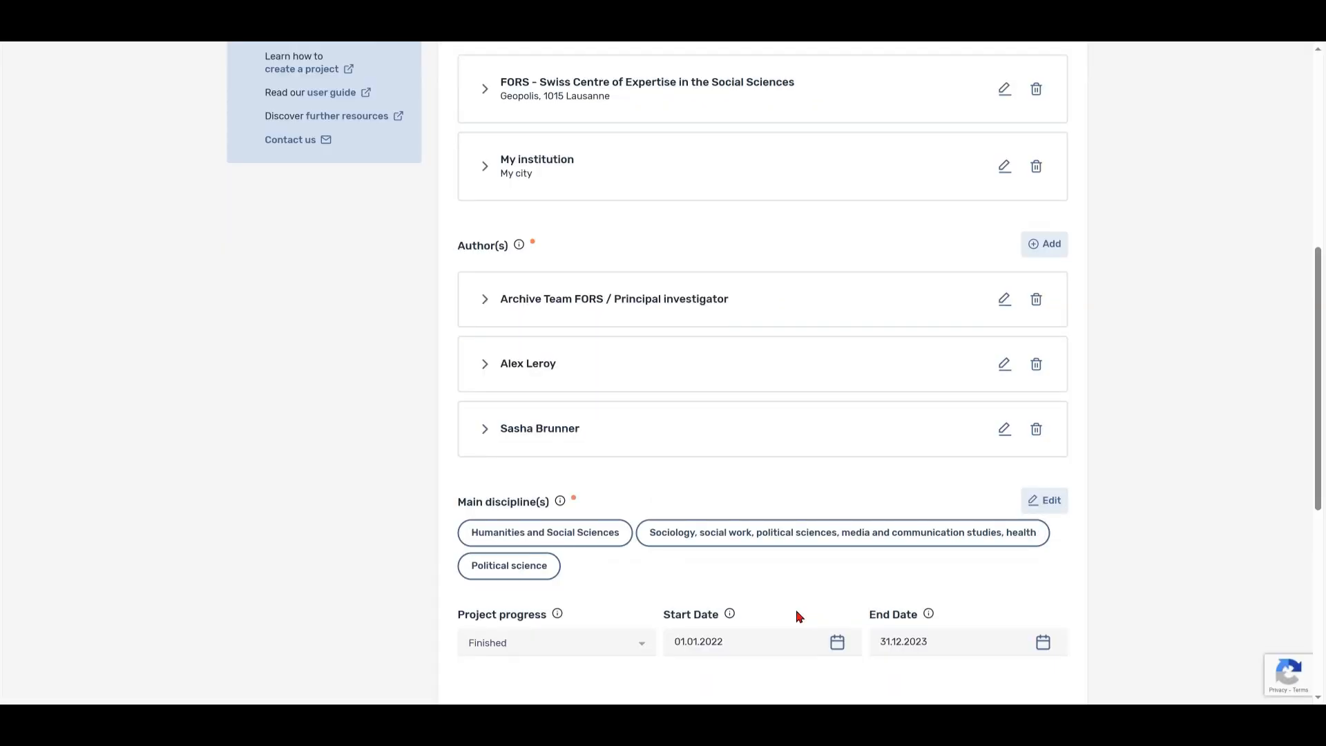
left_click_drag(1317, 512, 1296, 315)
left_click(1055, 236)
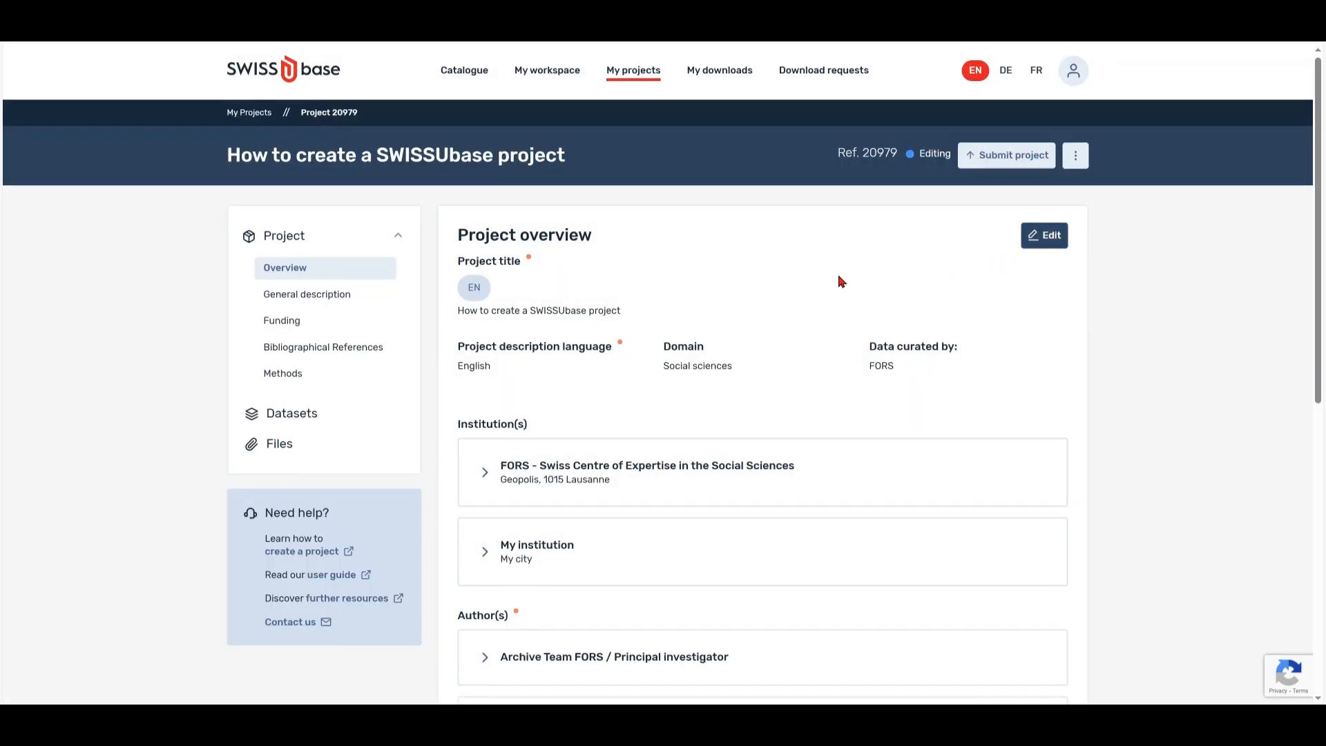
- Open the General description in edit mode and go to the Period EN field for 2019-2023
left_click(270, 295)
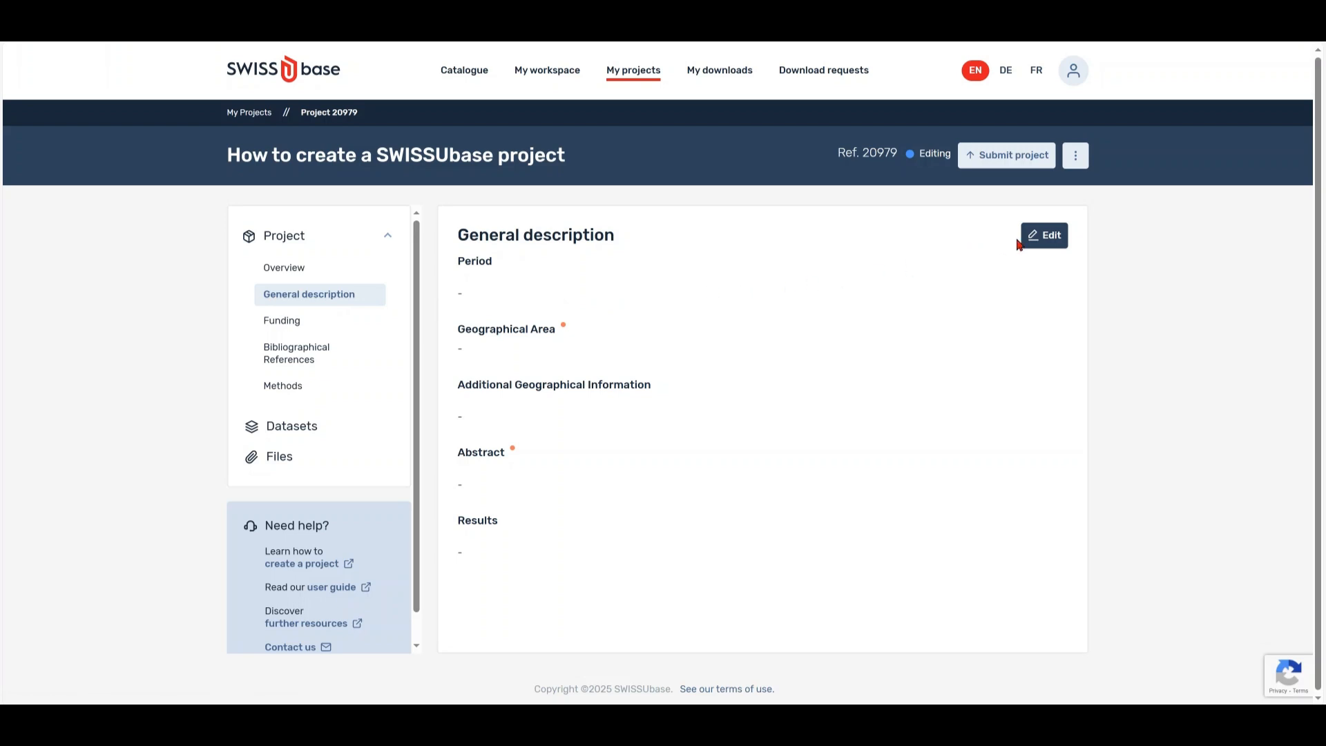
left_click(1042, 237)
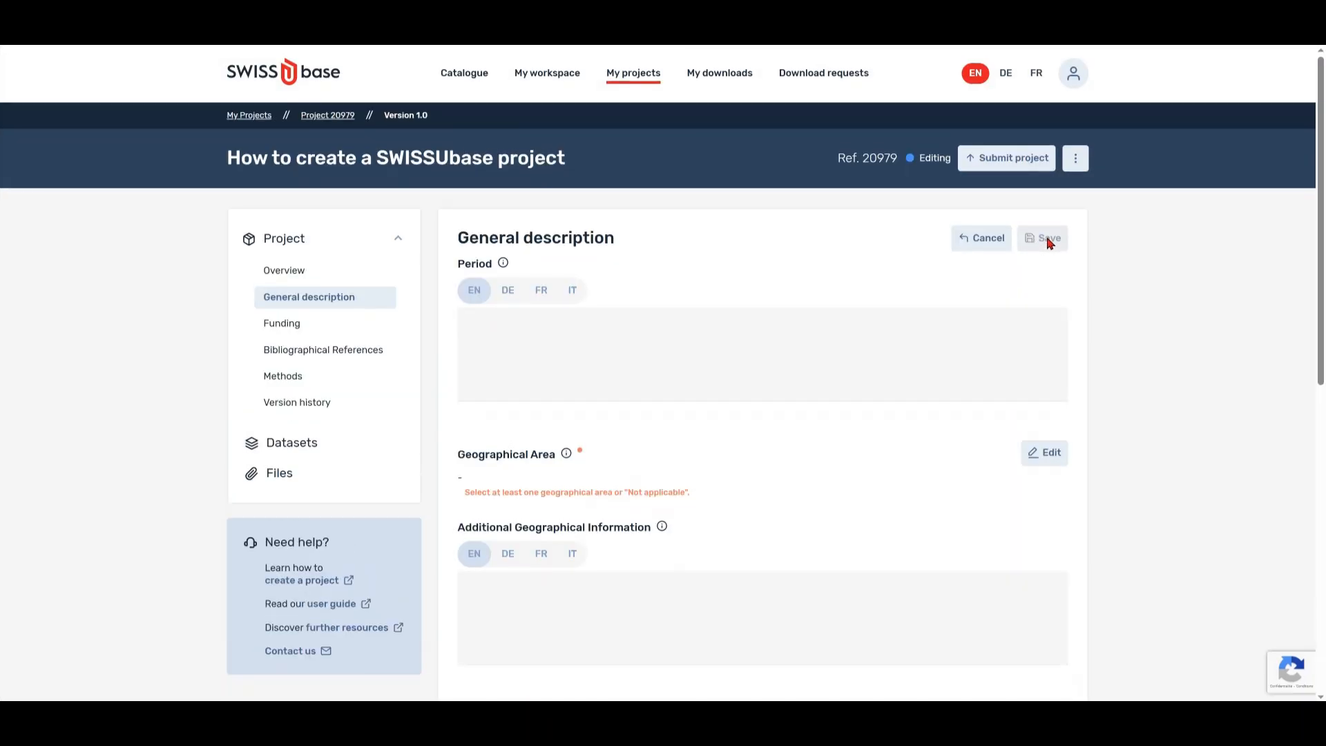
left_click(859, 320)
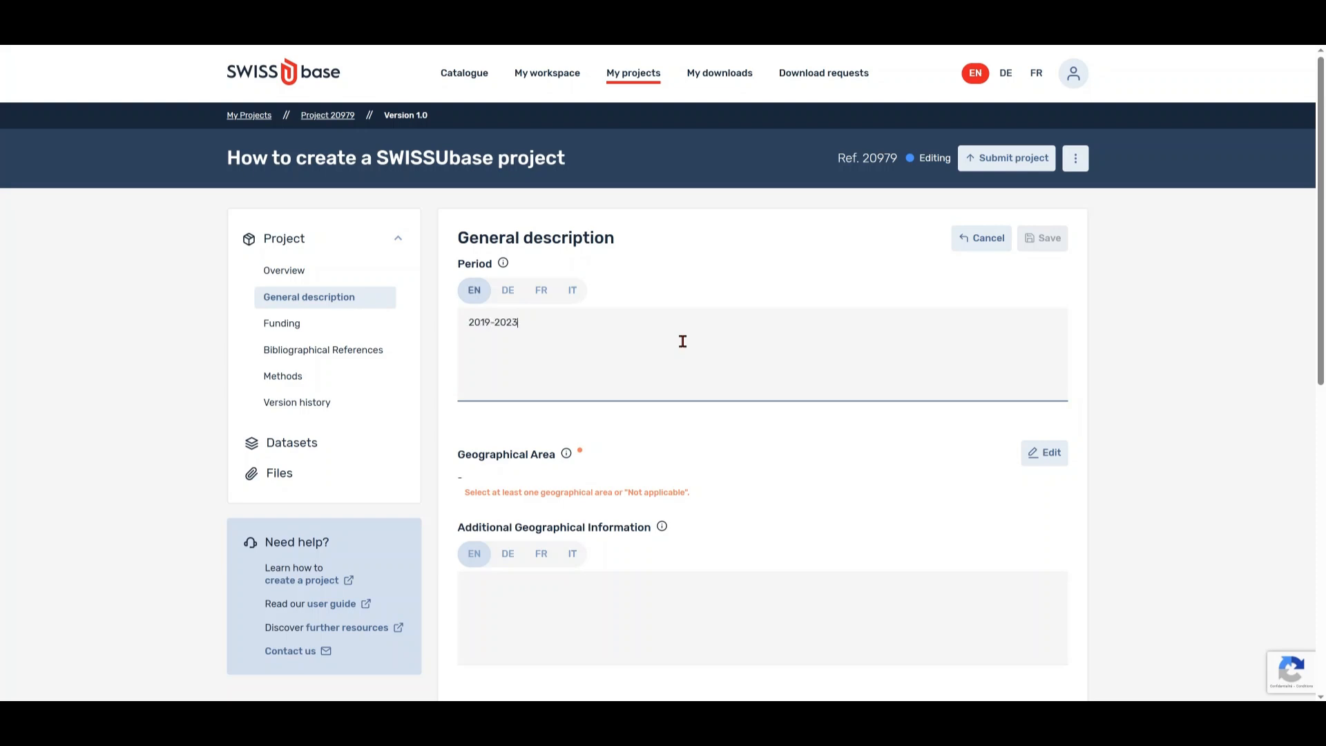
- Tick Europe, Western Europe and Switzerland as geographical areas
left_click(1043, 456)
left_click(556, 267)
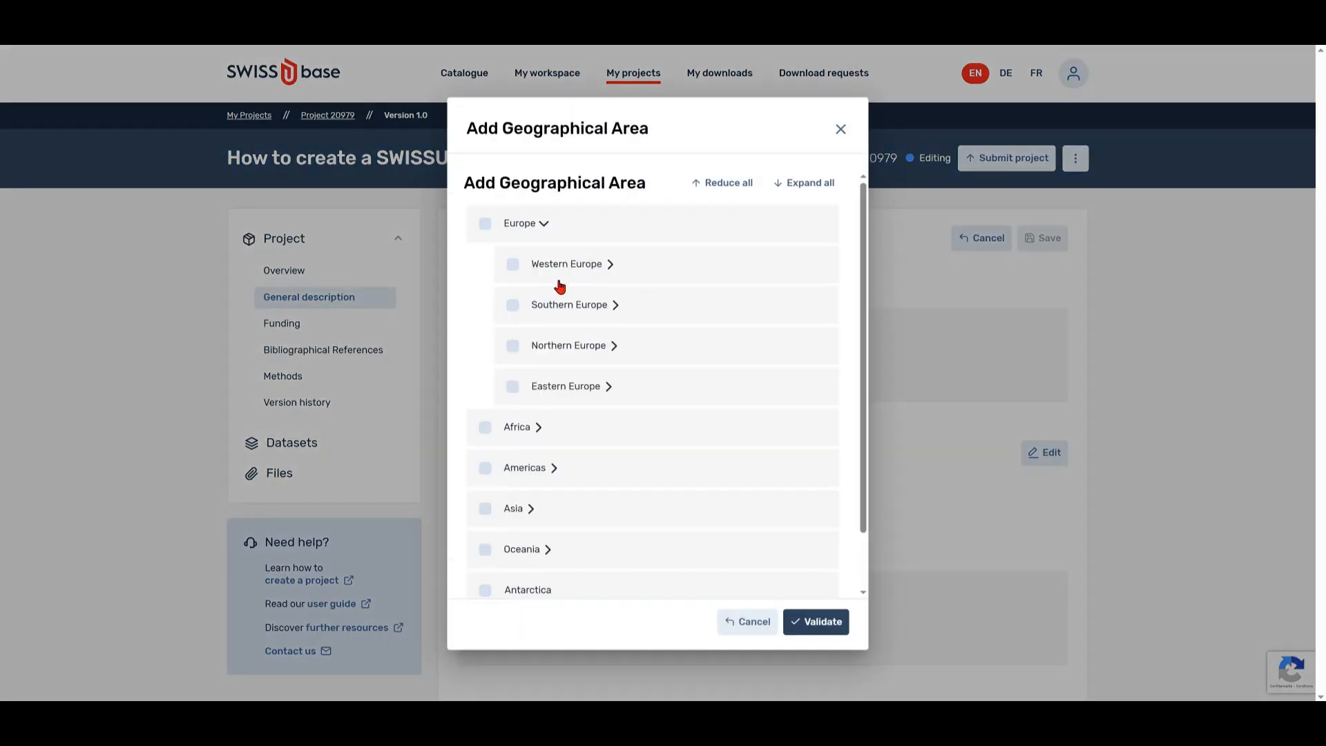
left_click(595, 276)
left_click(485, 223)
left_click(512, 264)
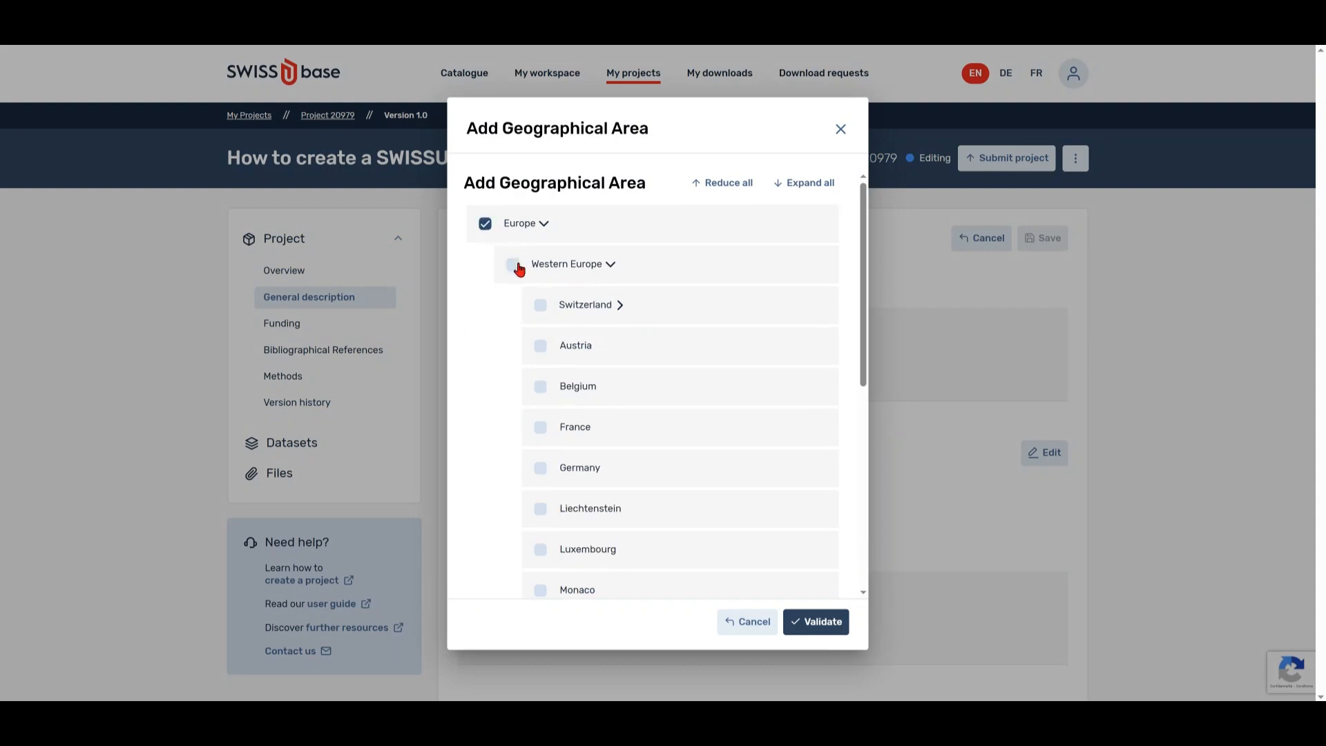
left_click(539, 304)
left_click(620, 306)
- Add the French-speaking part with Fribourg, Geneva and Vaud, validate, and paste the archives note
left_click(568, 386)
left_click(670, 387)
left_click(595, 427)
left_click(595, 468)
left_click(595, 589)
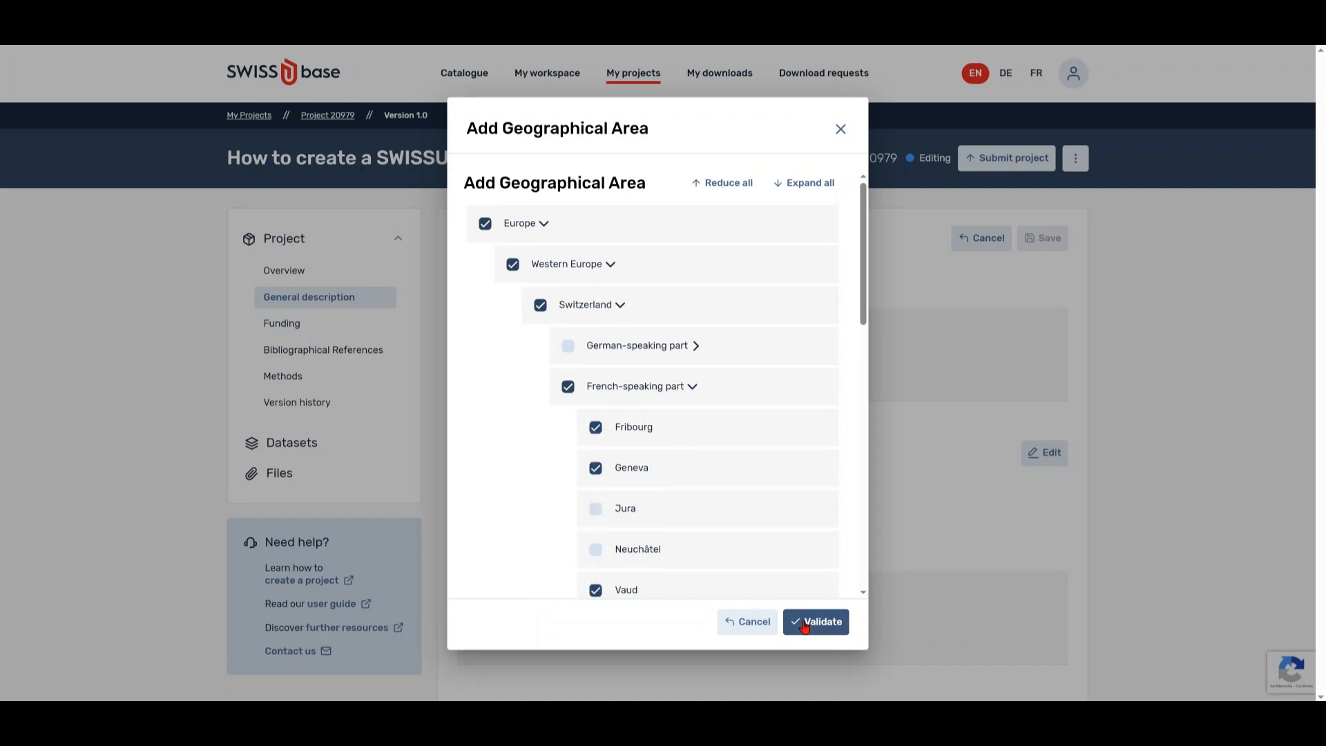
left_click(820, 622)
type("The project was carried out in several archives across the cantons of Vaud, Fribourg, and Geneva, focusing on key historical and cultural preservation sites.")
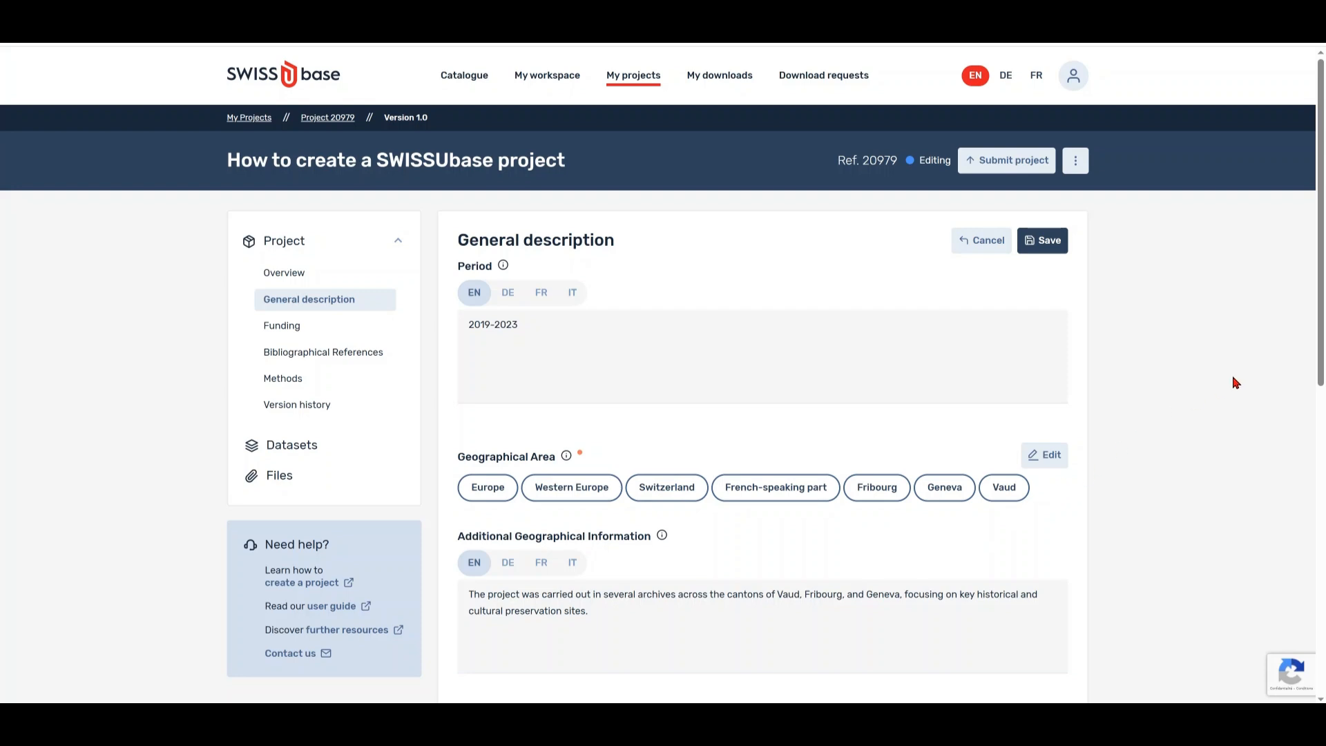
- Paste the prepared English Abstract and Results paragraphs into the General description
left_click_drag(1317, 339, 1318, 536)
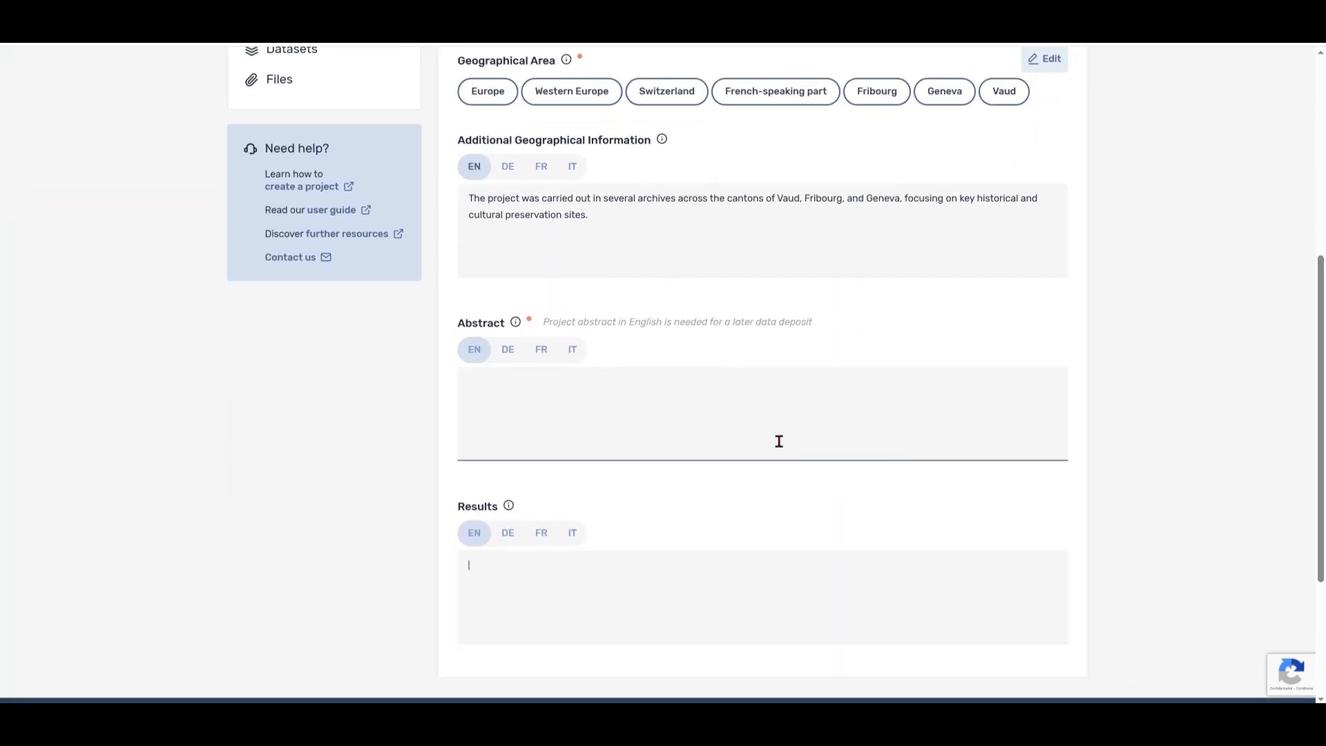
left_click(492, 397)
type("SWISSUbase is a powerful research data platform designed for managing, storing, and sharing scientific datasets in Switzerland. This guide provides a step-by-step approach to creating a SWISSUbase project, covering essential aspects such as data structuring, metadata documentation, access control, and long-term preservation.")
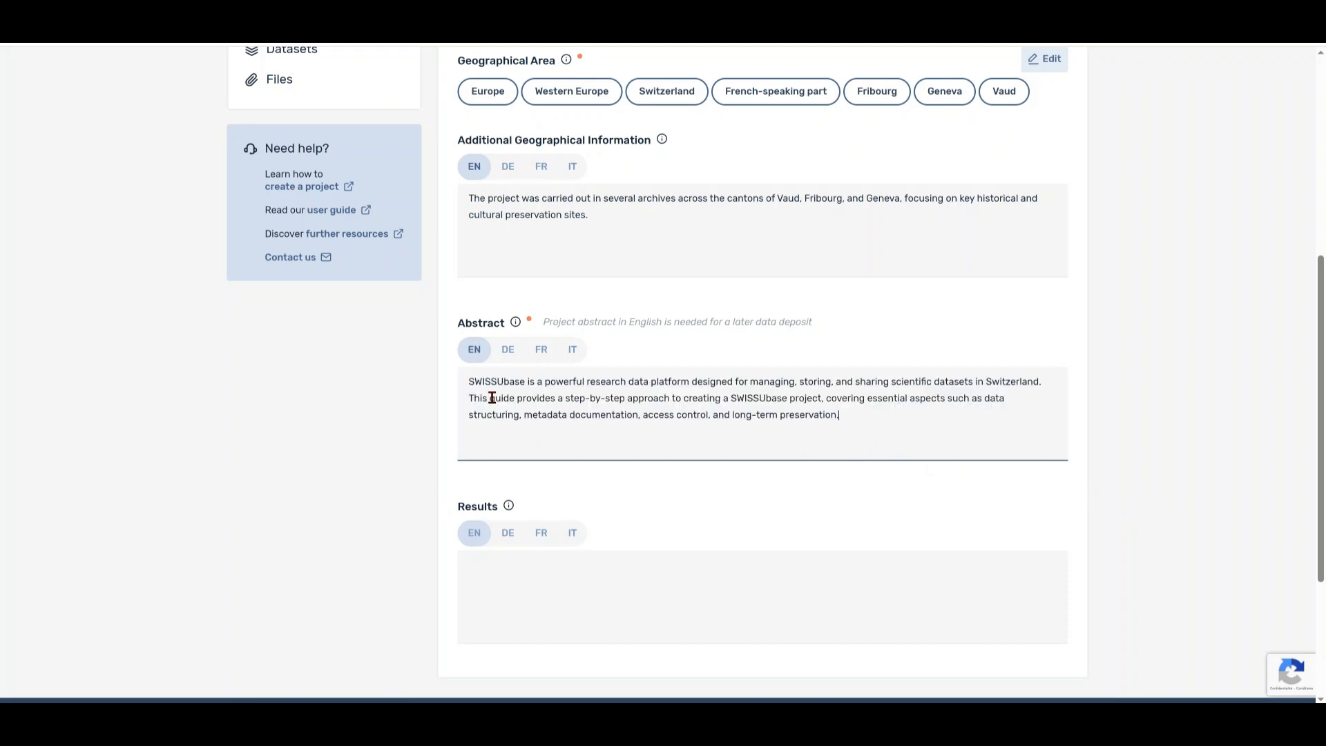
left_click(516, 574)
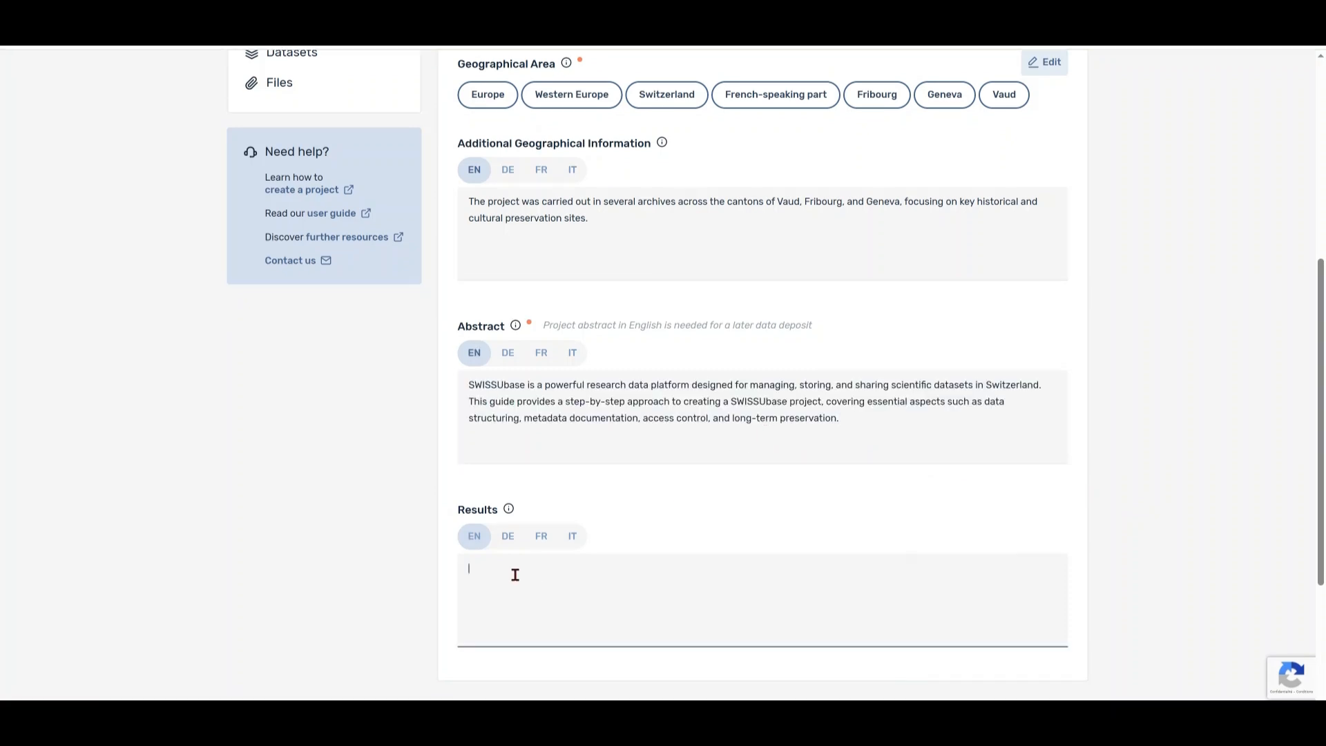
type("Publishing research data on SWISSUbase enhances data accessibility, preservation, and scholarly impact. This report presents the key results of a project successfully published on the platform, including increased data visibility, improved metadata standardization, and greater compliance with open science principles.")
- Check the German, French and Italian abstract tabs, then save the General description
left_click(508, 357)
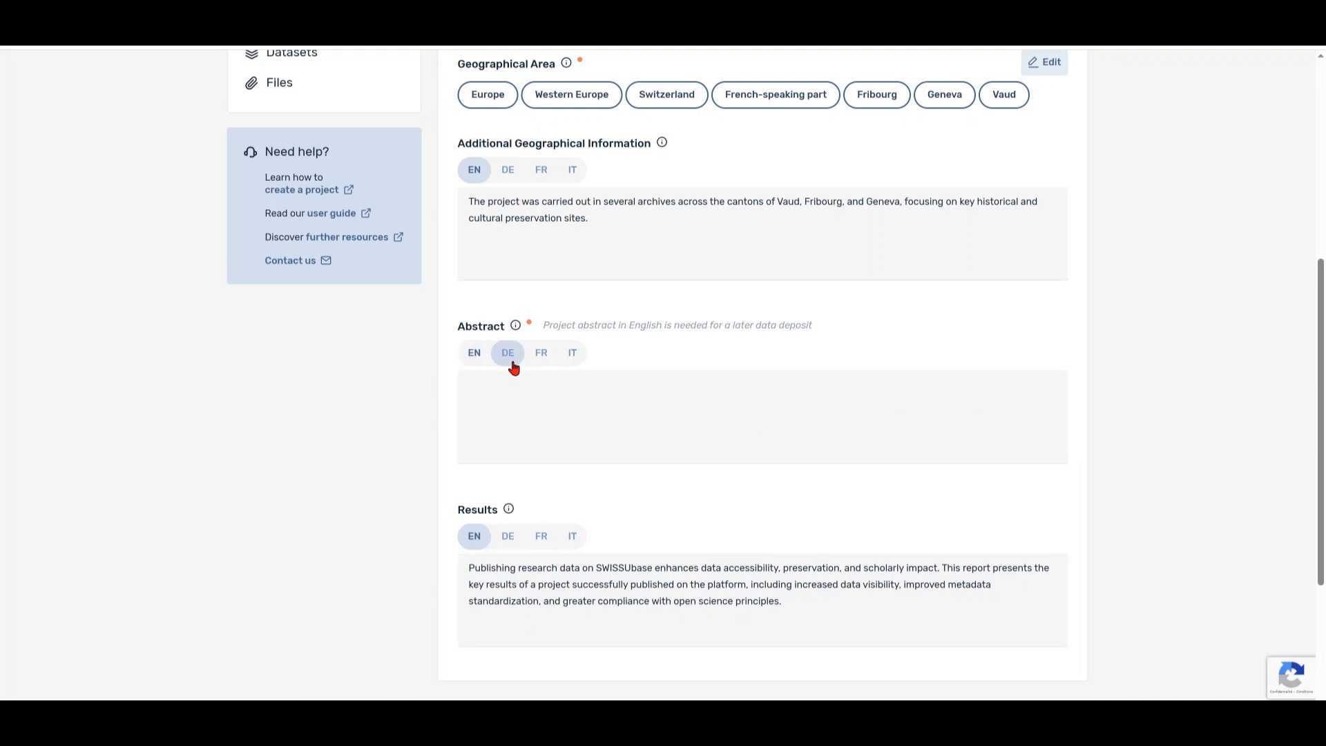
left_click(540, 358)
left_click(572, 358)
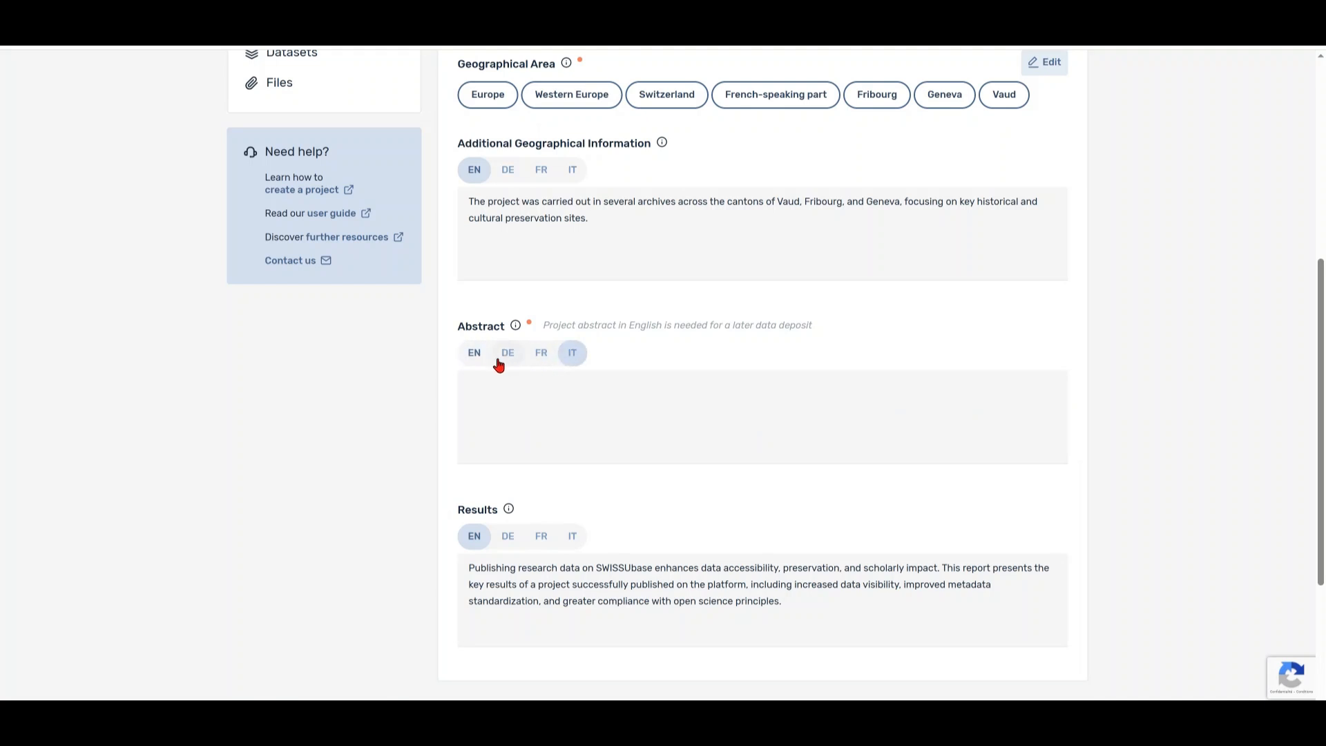
left_click(475, 356)
left_click_drag(1316, 494, 1317, 294)
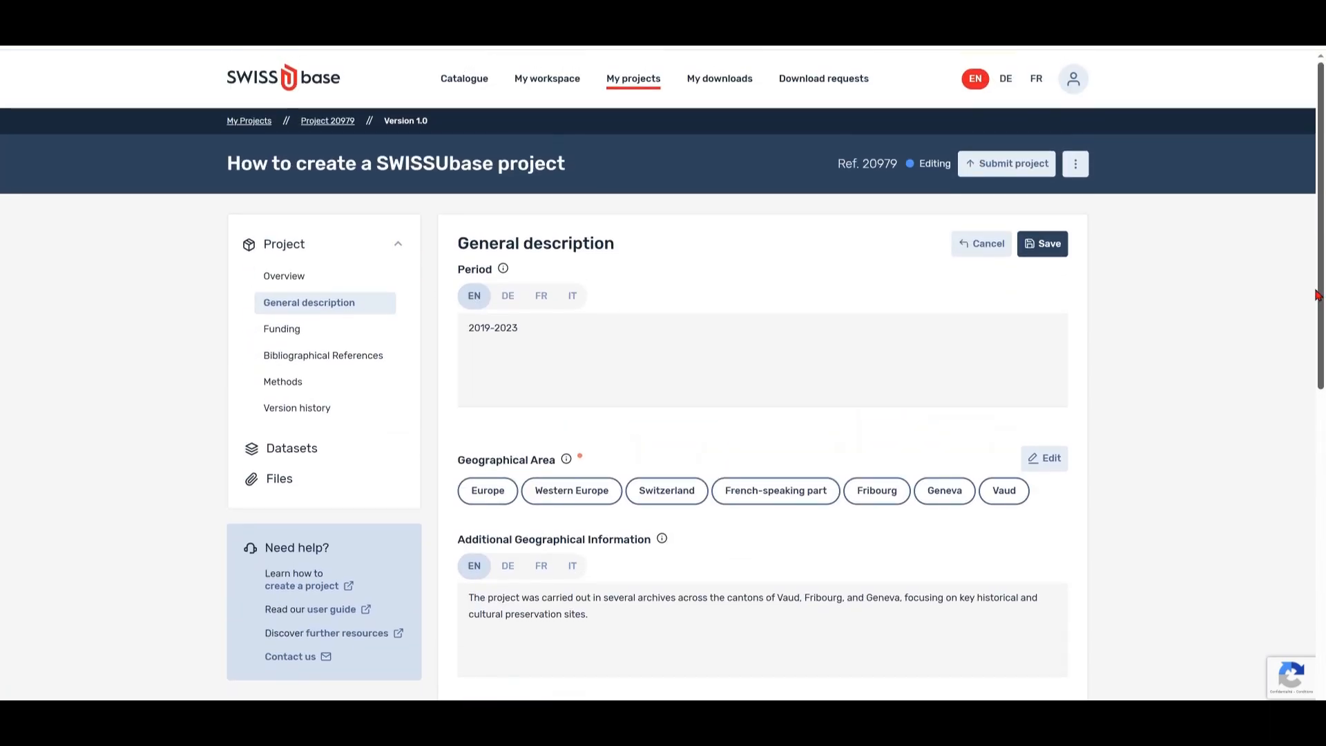
left_click(1047, 245)
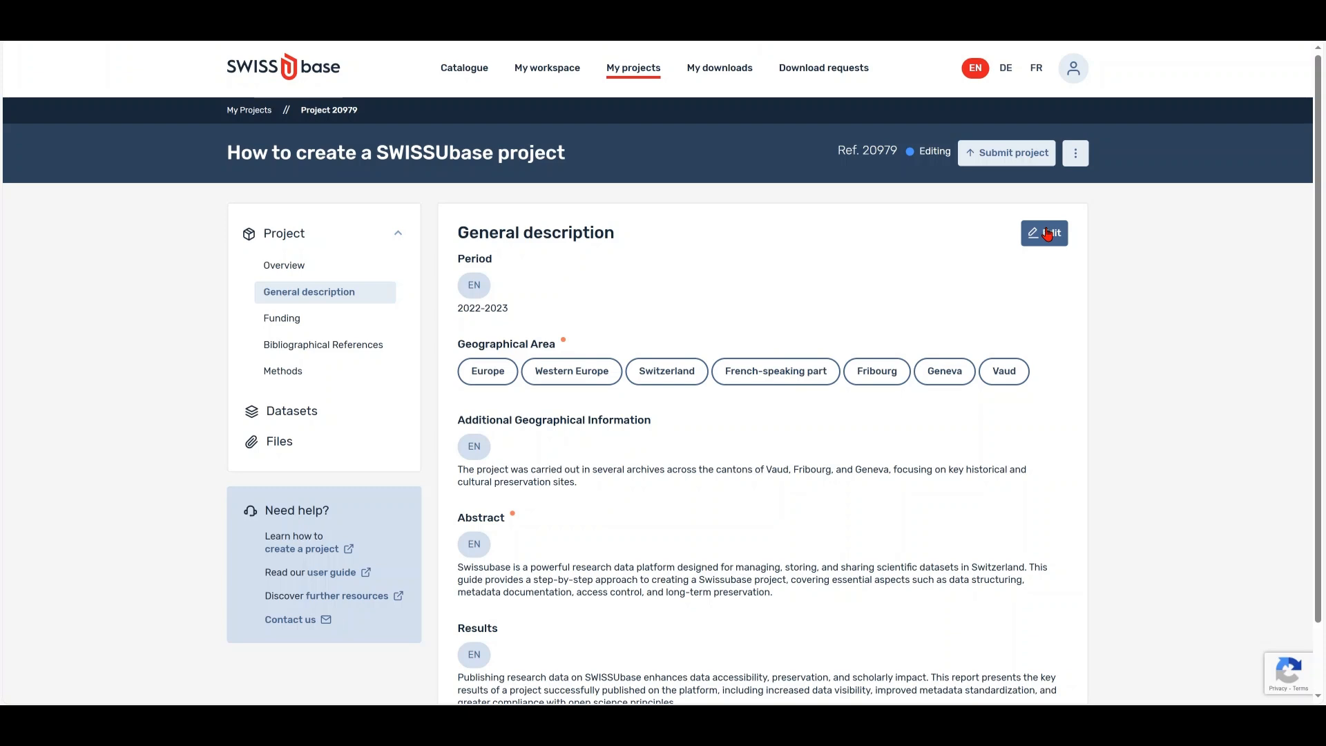
- In Funding, add a project type of Research of the indicated institution(s)
left_click(283, 319)
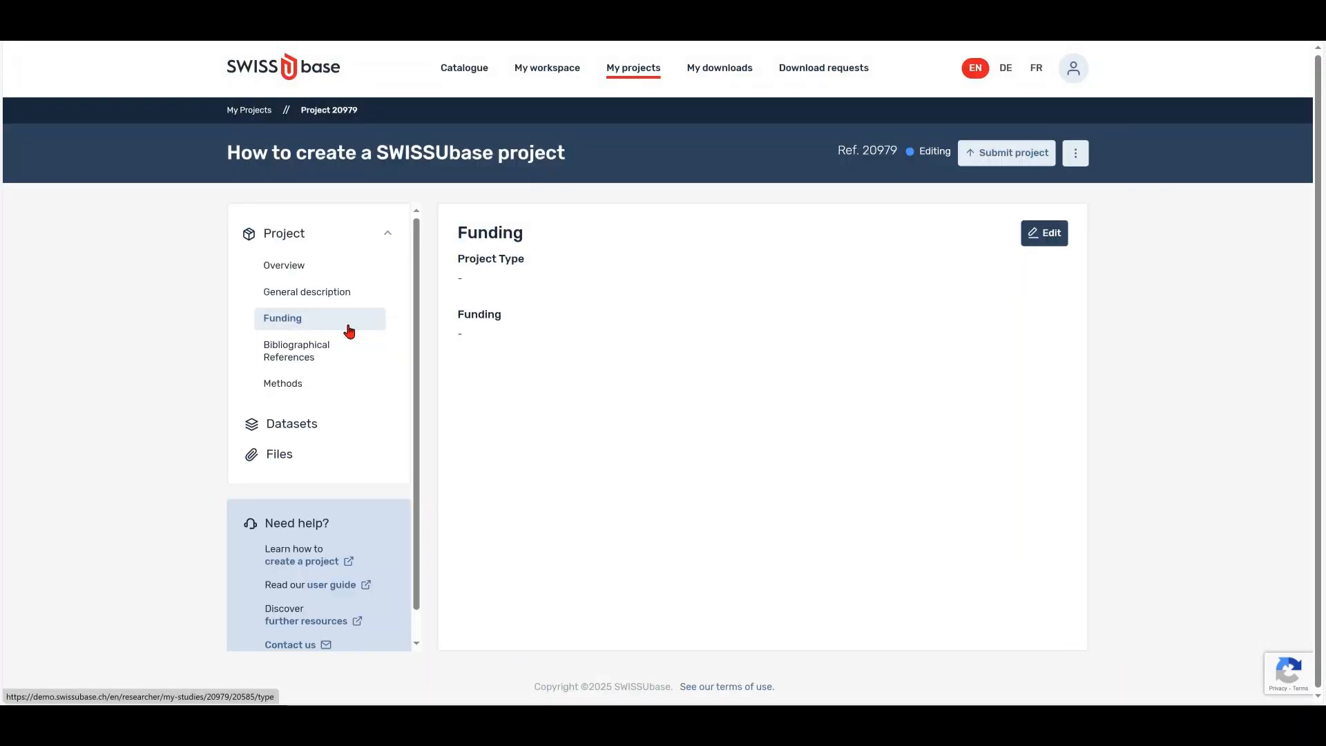
left_click(1039, 239)
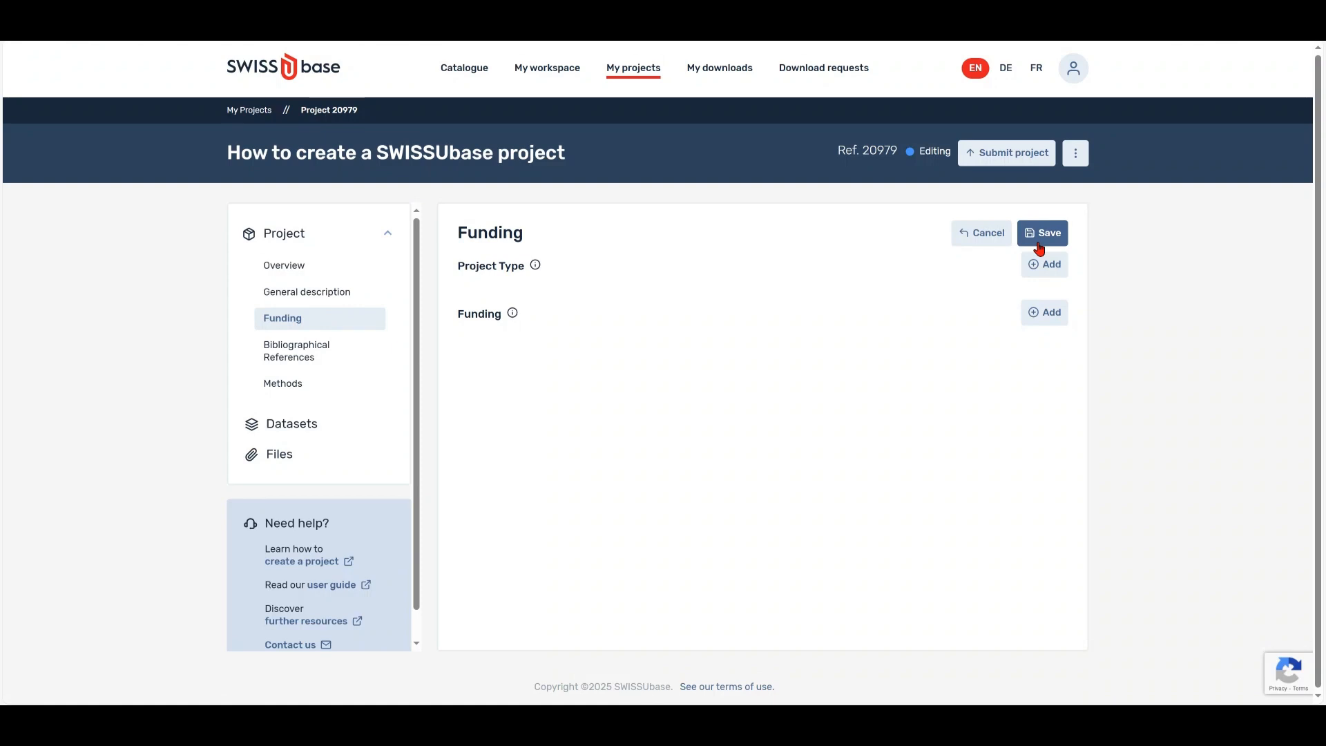
left_click(1033, 274)
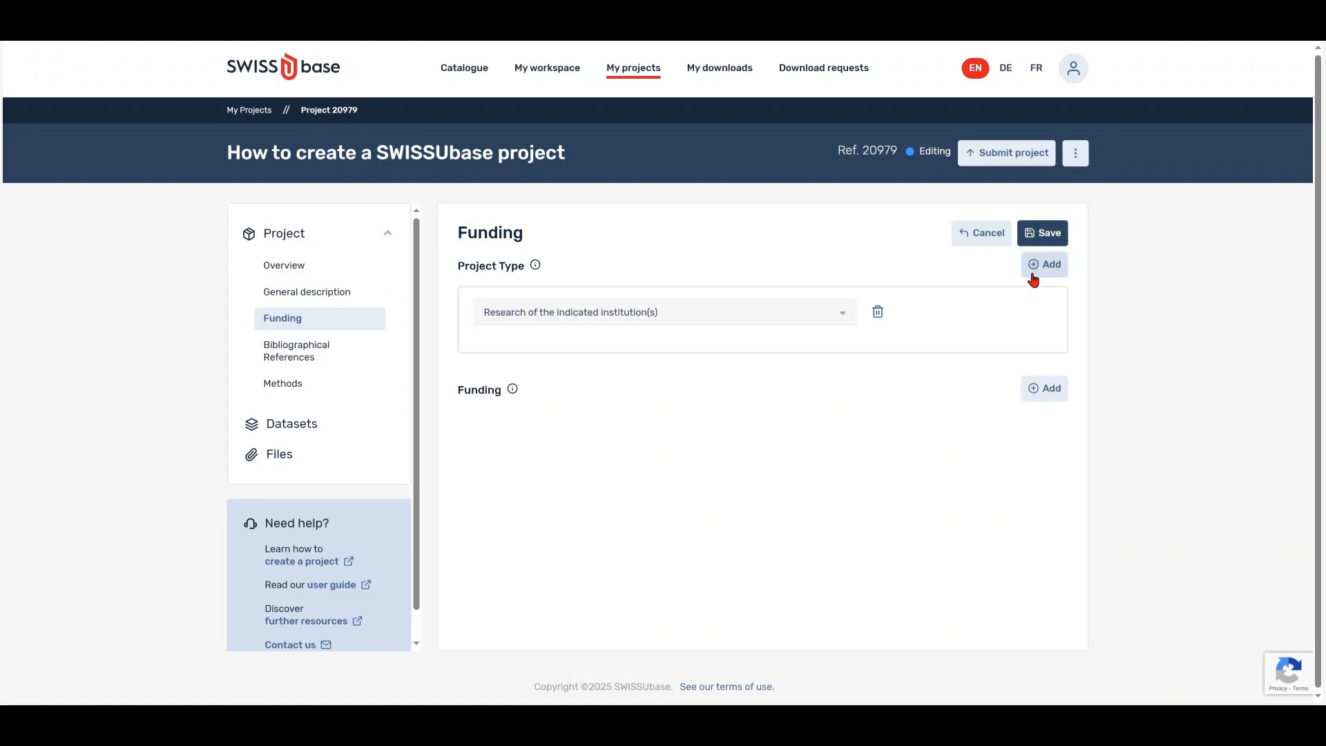
left_click(831, 319)
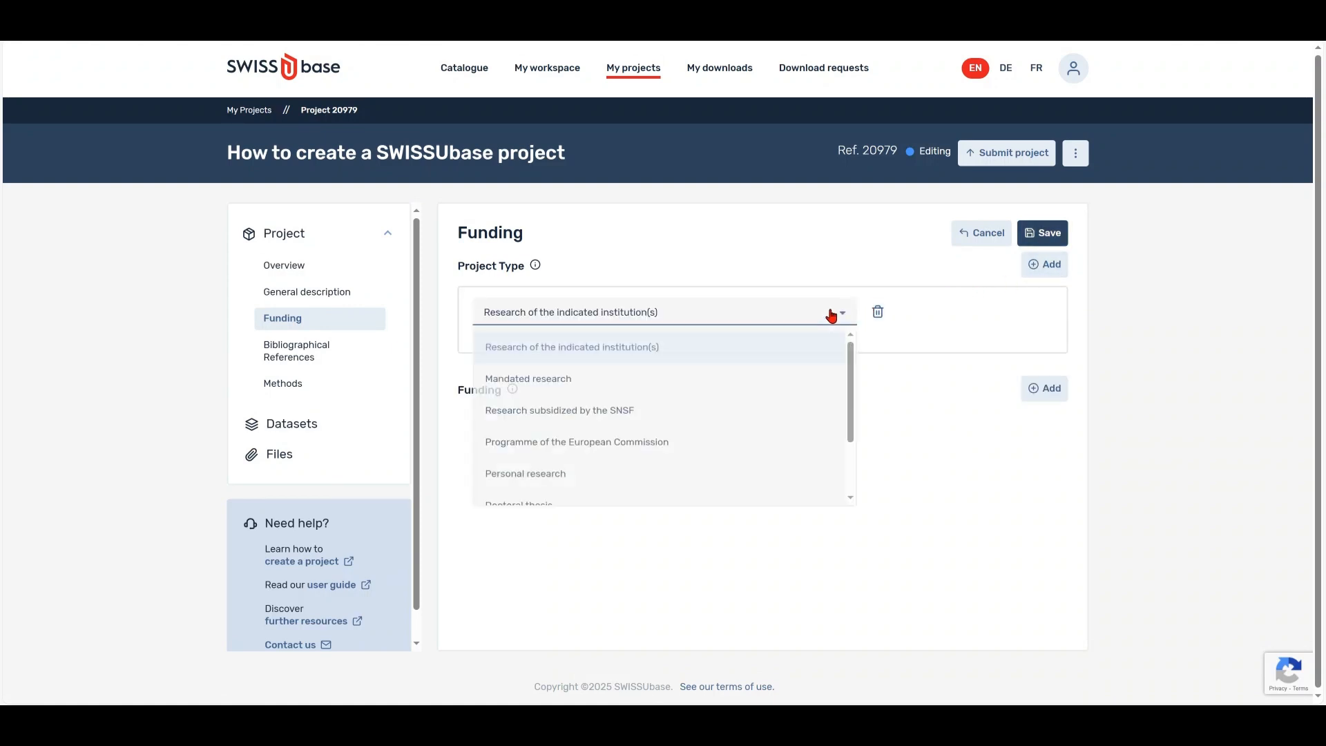
mouse_move(852, 358)
left_mouse_down()
mouse_move(852, 413)
mouse_move(860, 351)
left_mouse_up()
left_click(720, 350)
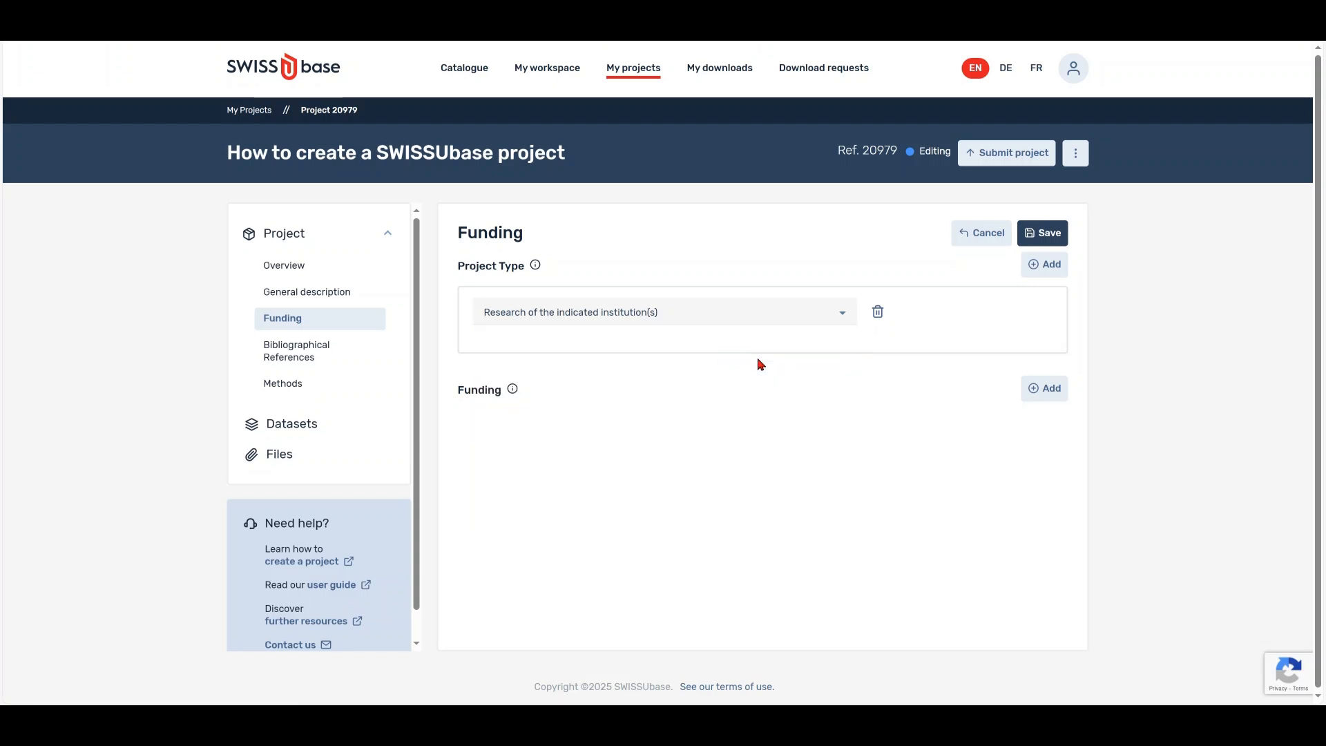
- Add Indicated institution as the funding source and save the funding details
left_click(1049, 392)
left_click(838, 436)
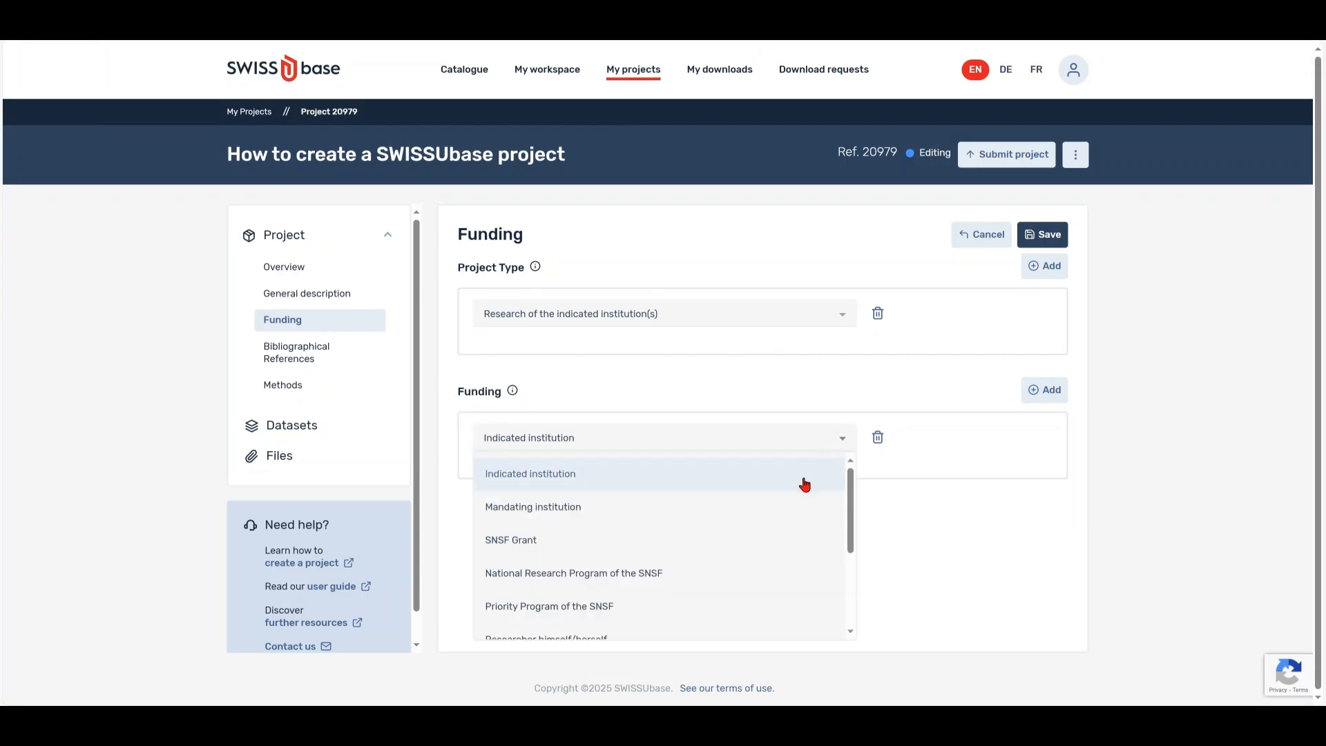
mouse_move(854, 504)
left_mouse_down()
mouse_move(853, 580)
mouse_move(857, 489)
left_mouse_up()
left_click(645, 475)
left_click(1034, 236)
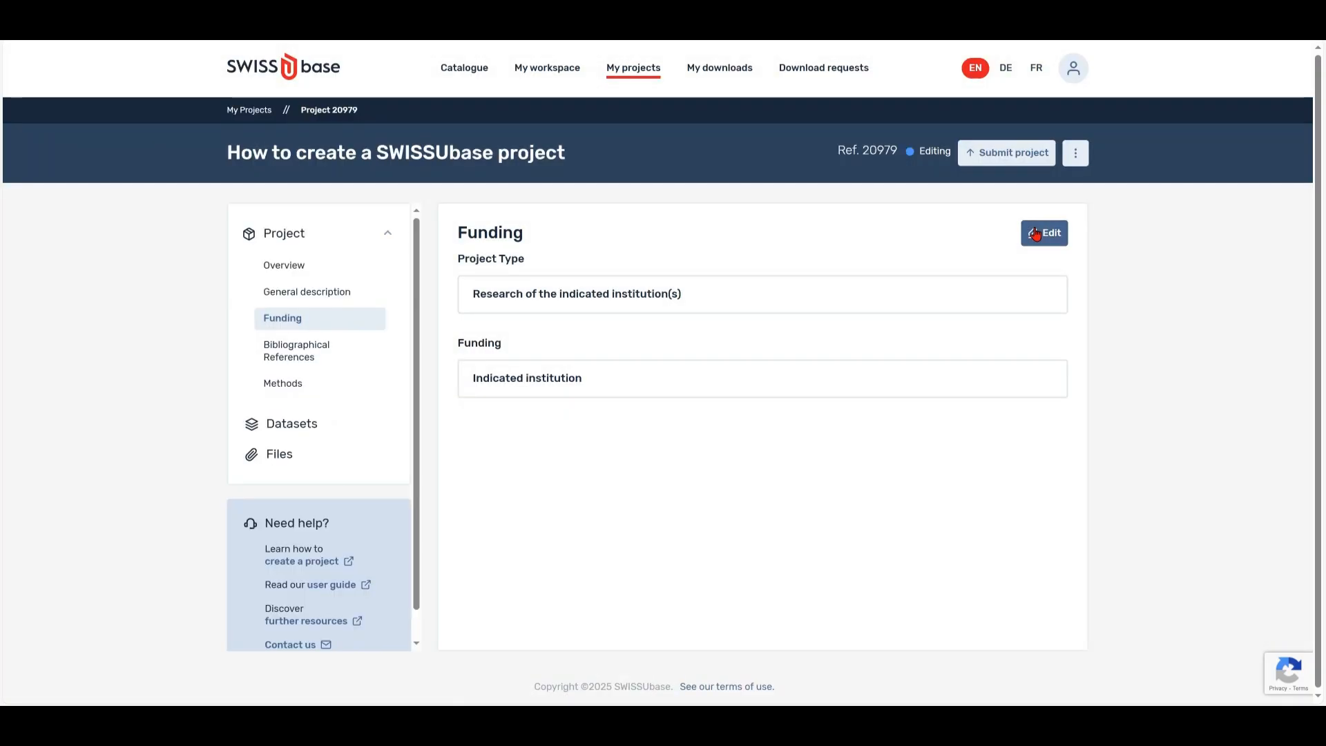
left_click(355, 374)
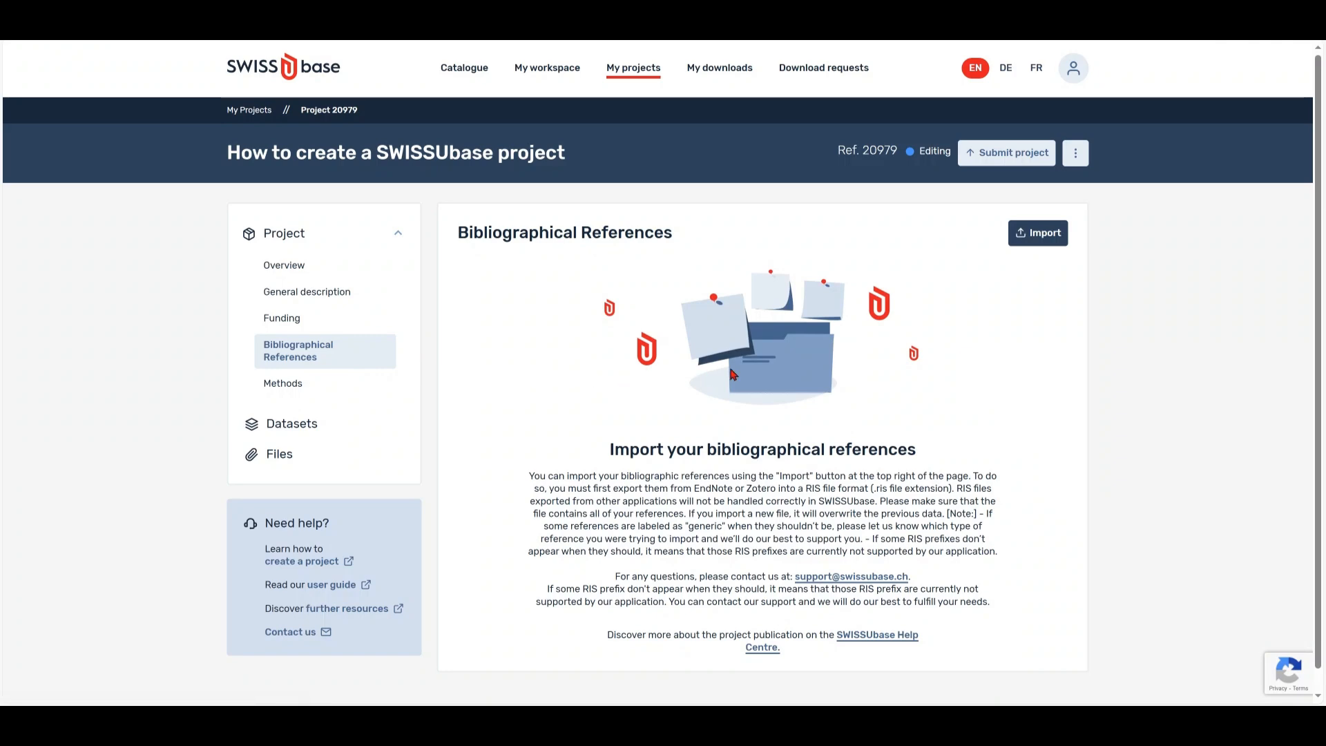
- Import the book, journal and report references from How_to_create_a_swissubase_project.ris
left_click(1041, 237)
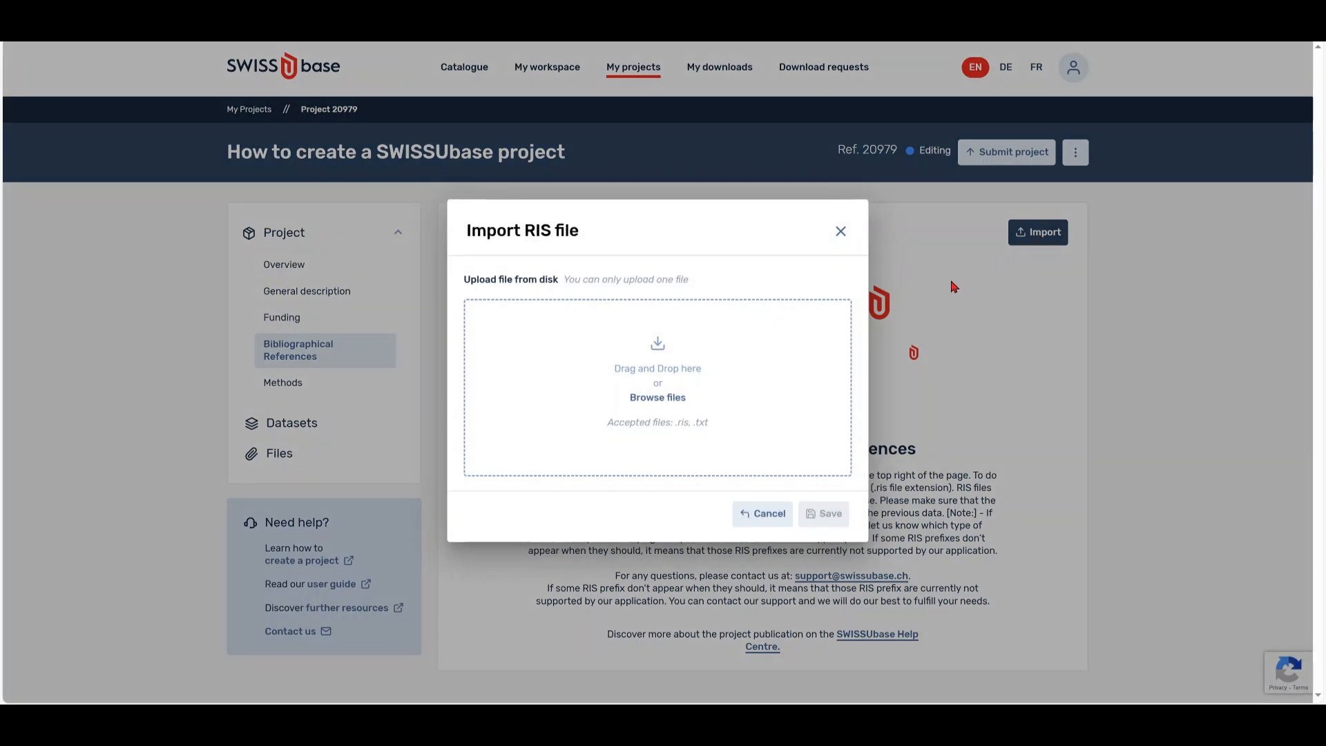
left_click(669, 373)
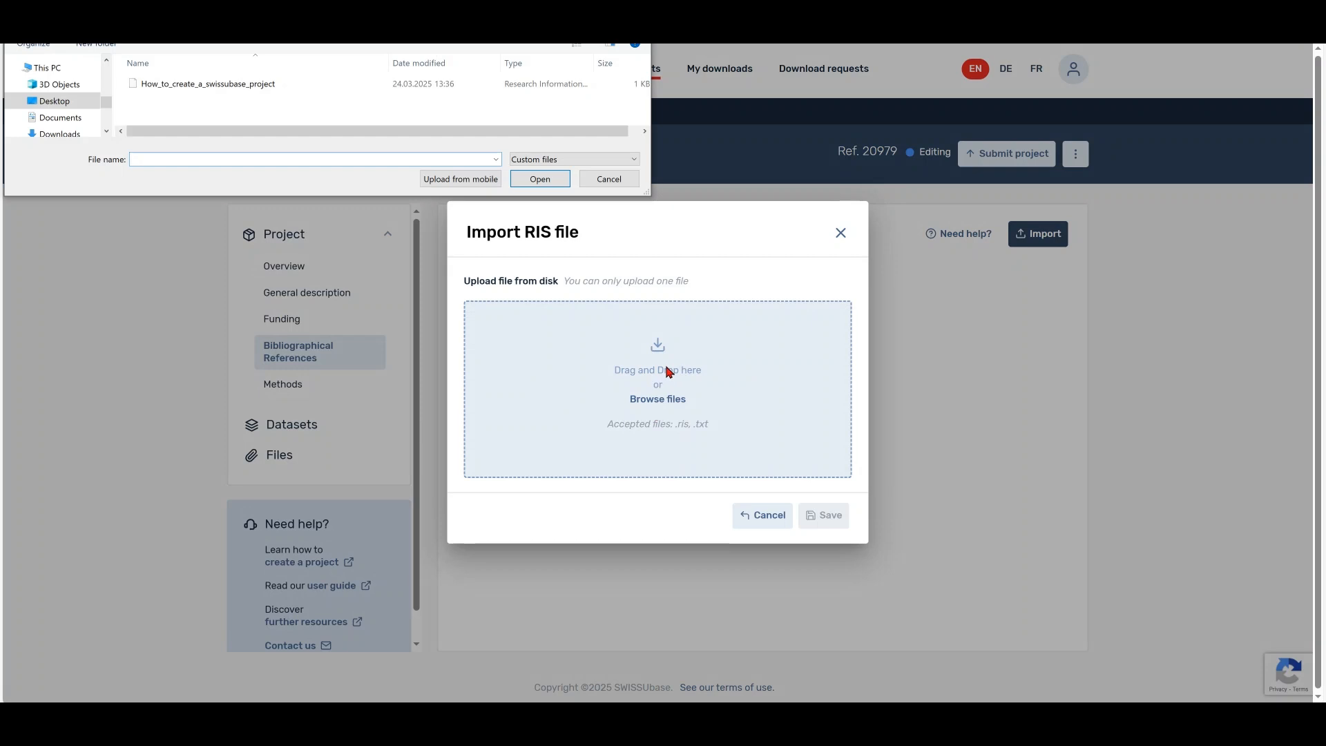
left_click_drag(282, 83, 627, 378)
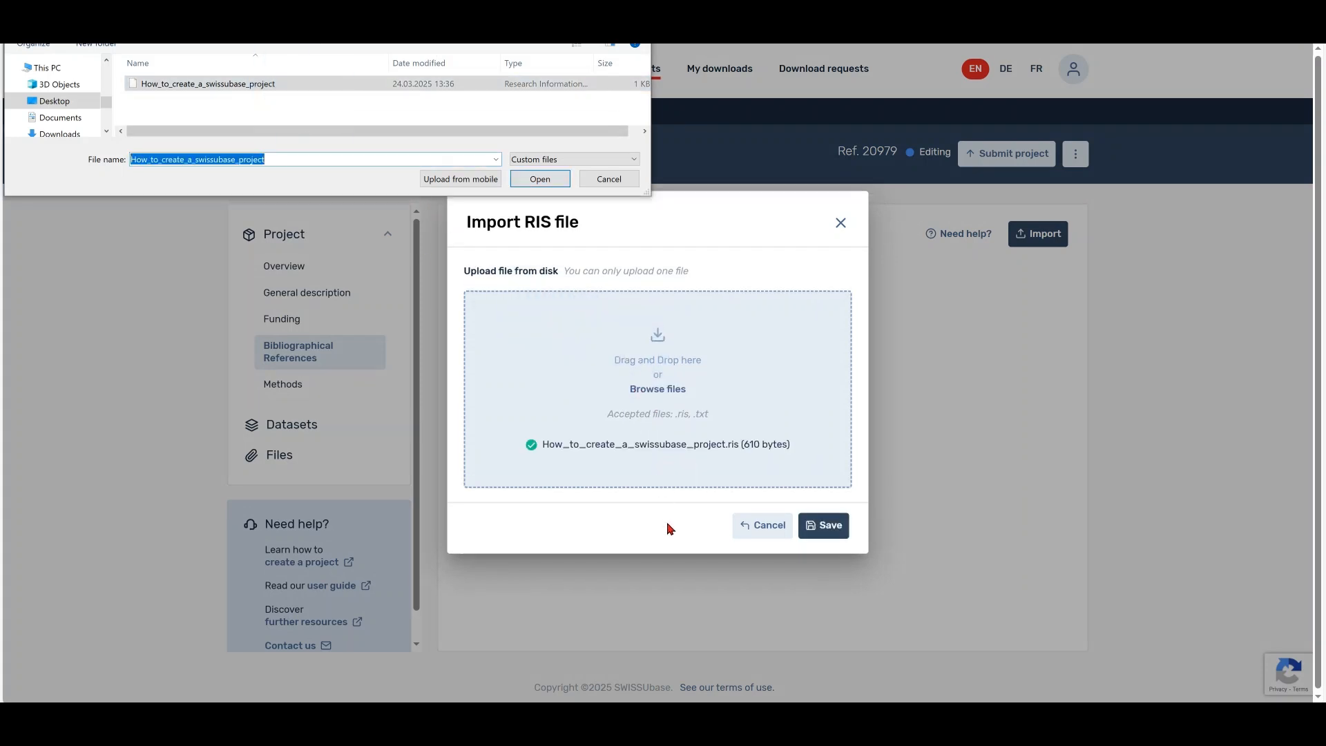
key("Escape")
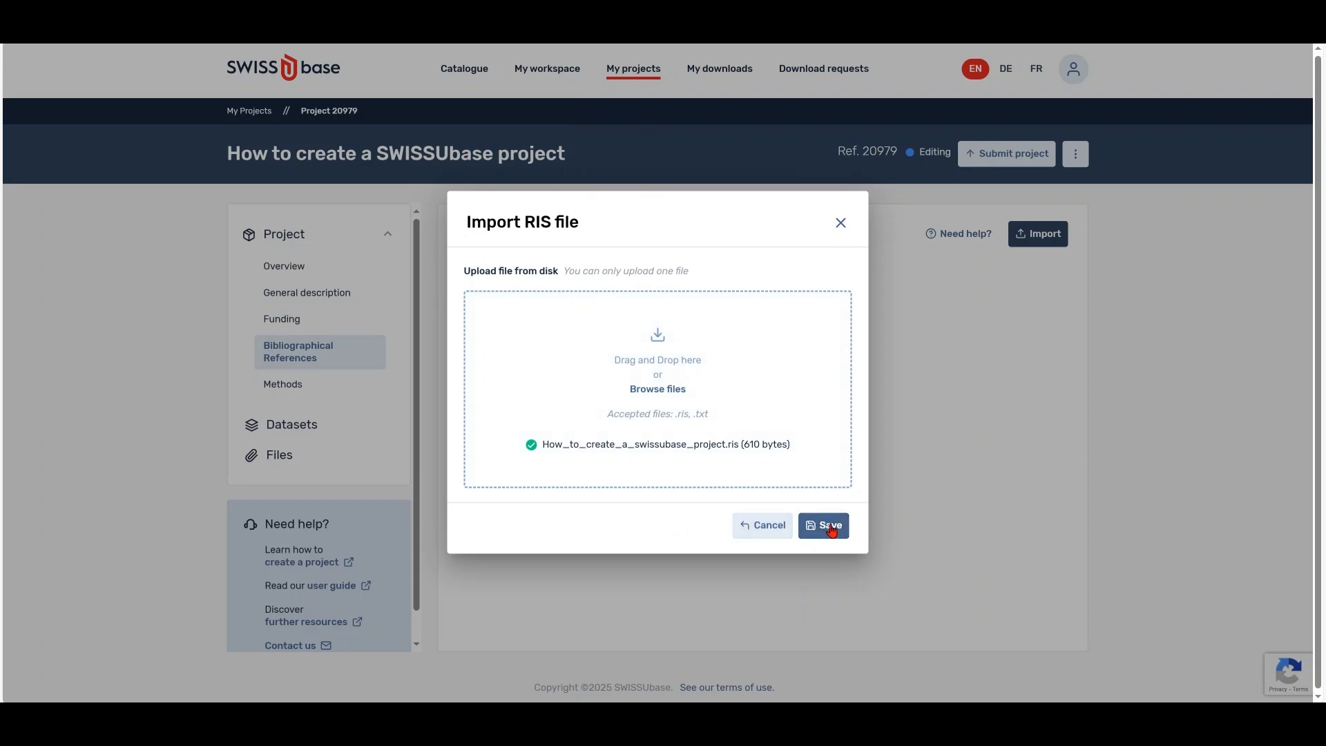
left_click(829, 527)
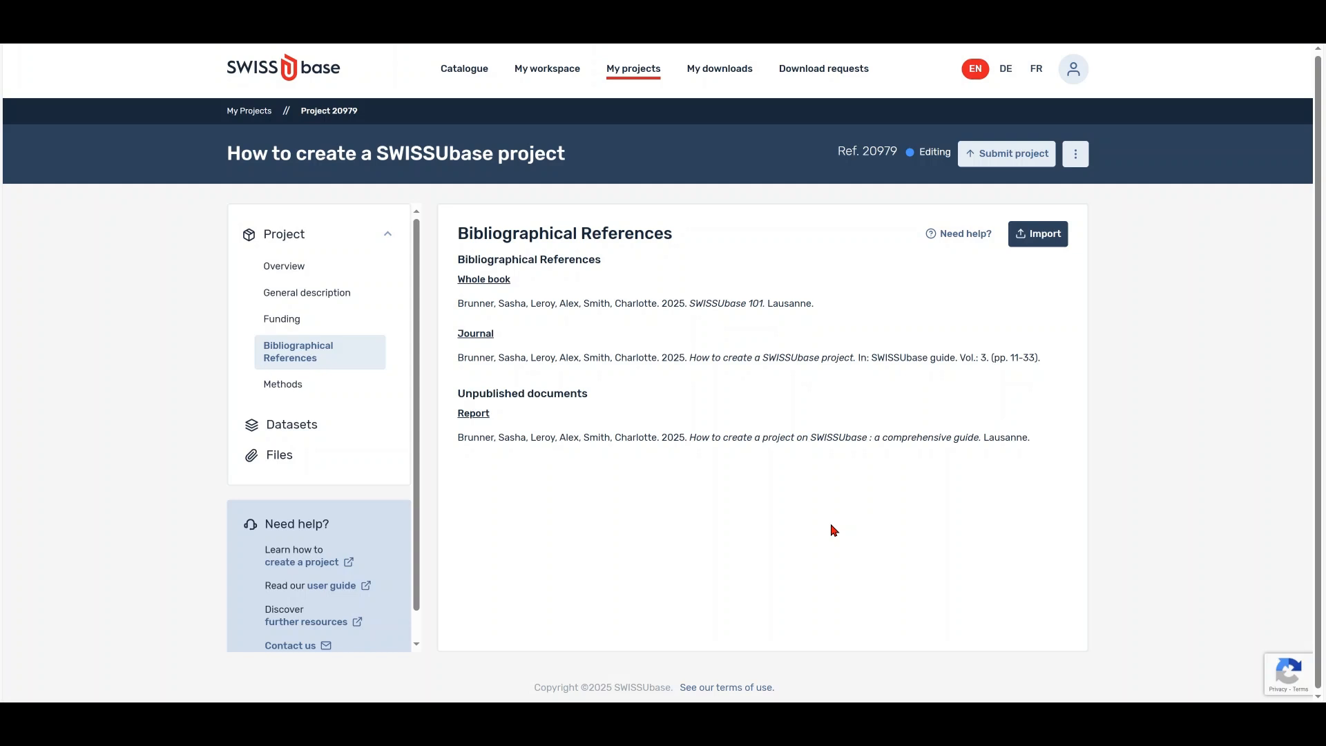
- Paste the online-survey method description and check its German, French and Italian versions
left_click(303, 386)
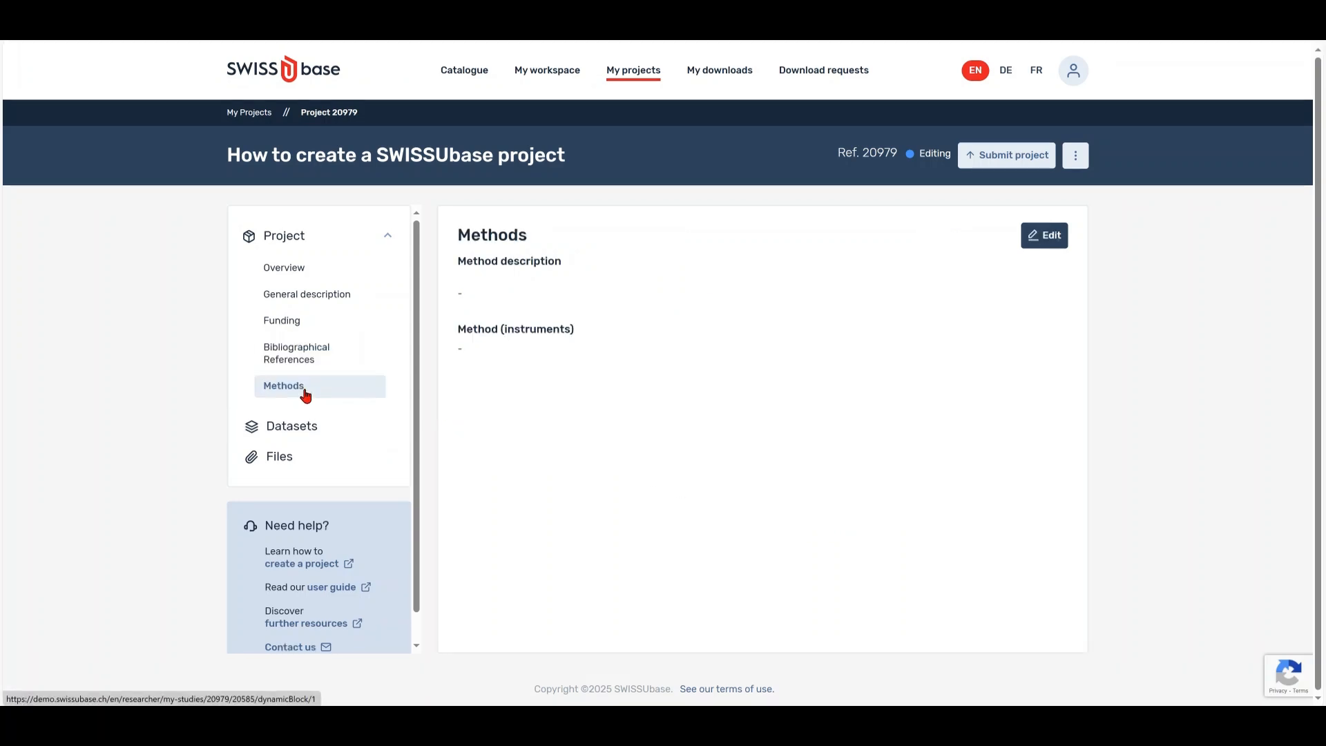
left_click(1042, 245)
left_click(699, 334)
type("The data collection was conducted through structured online surveys, utilizing a standardized questionnaire designed to capture detailed responses on institutional practices and perspectives. The survey was delivered electronically to ensure efficient data gathering and accessibility for participants.")
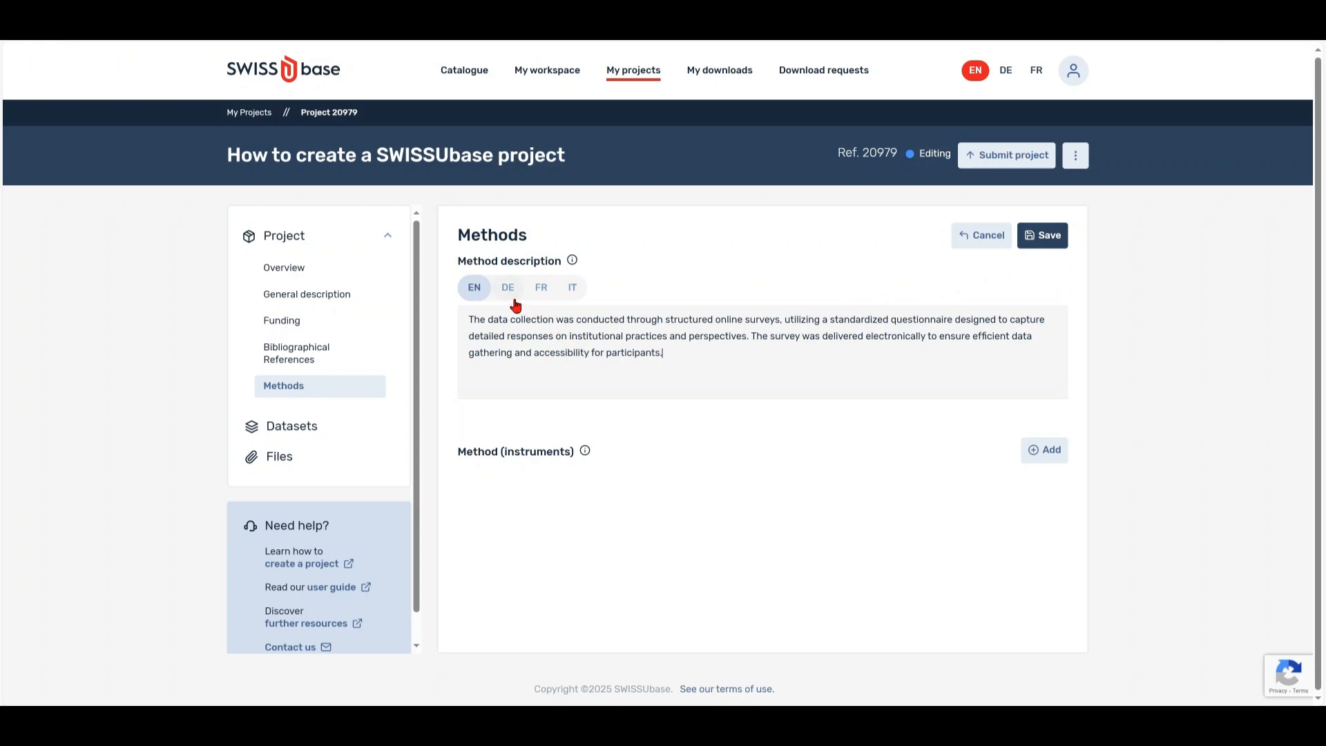
left_click(511, 296)
left_click(544, 303)
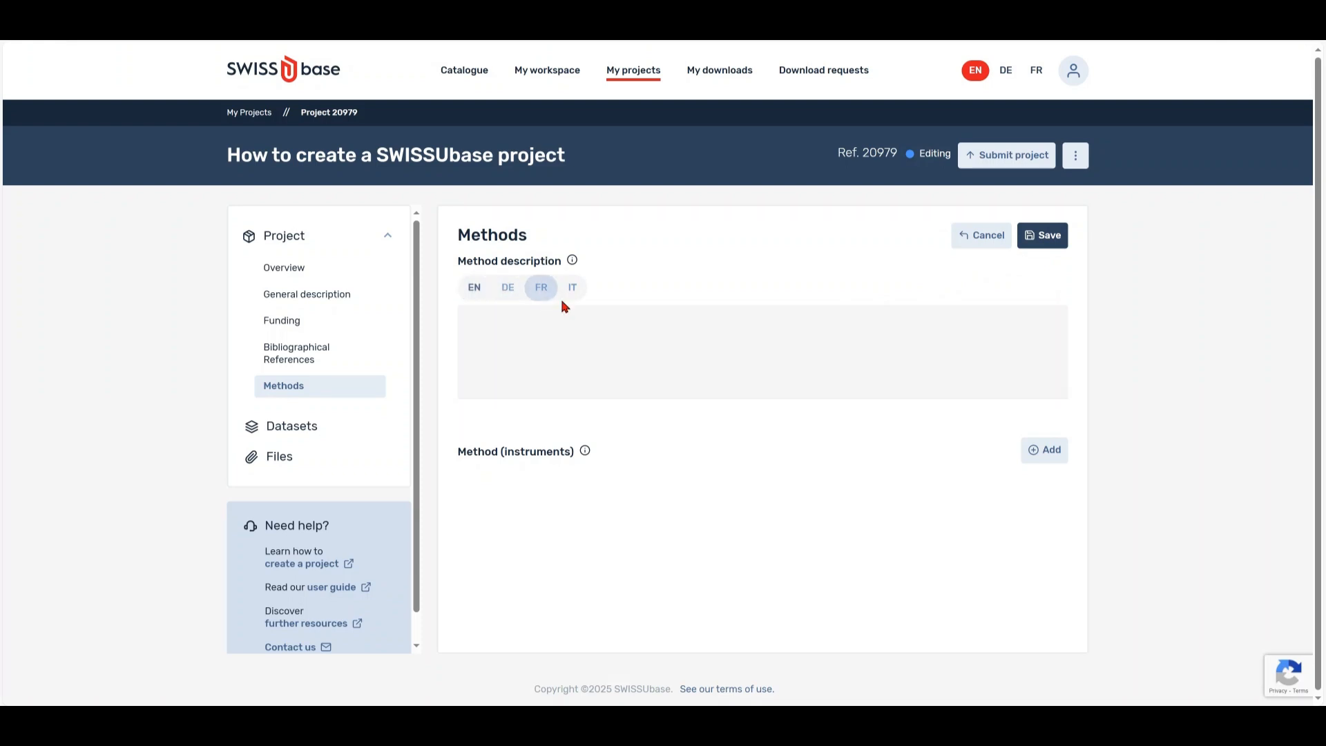
left_click(572, 299)
left_click(478, 296)
- Add a method instrument of Standardised interviews - by mail
left_click(1034, 454)
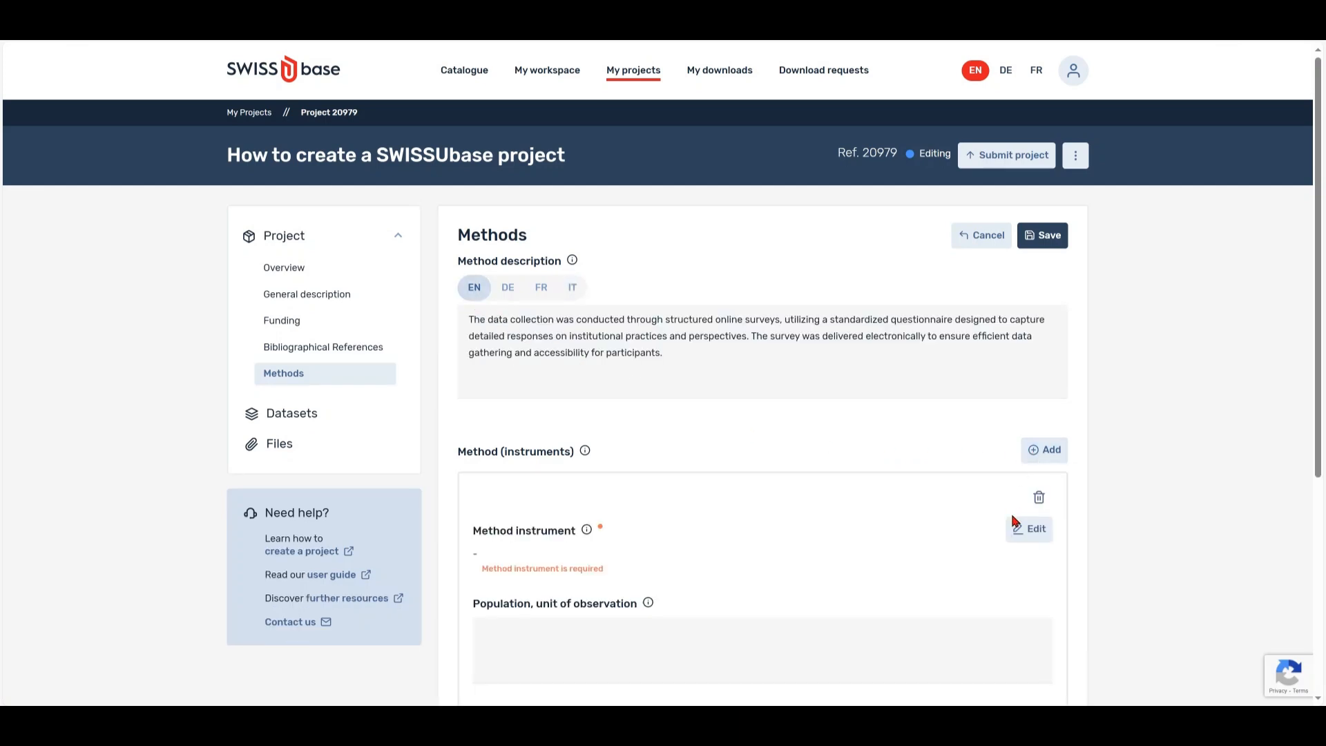
left_click(1016, 536)
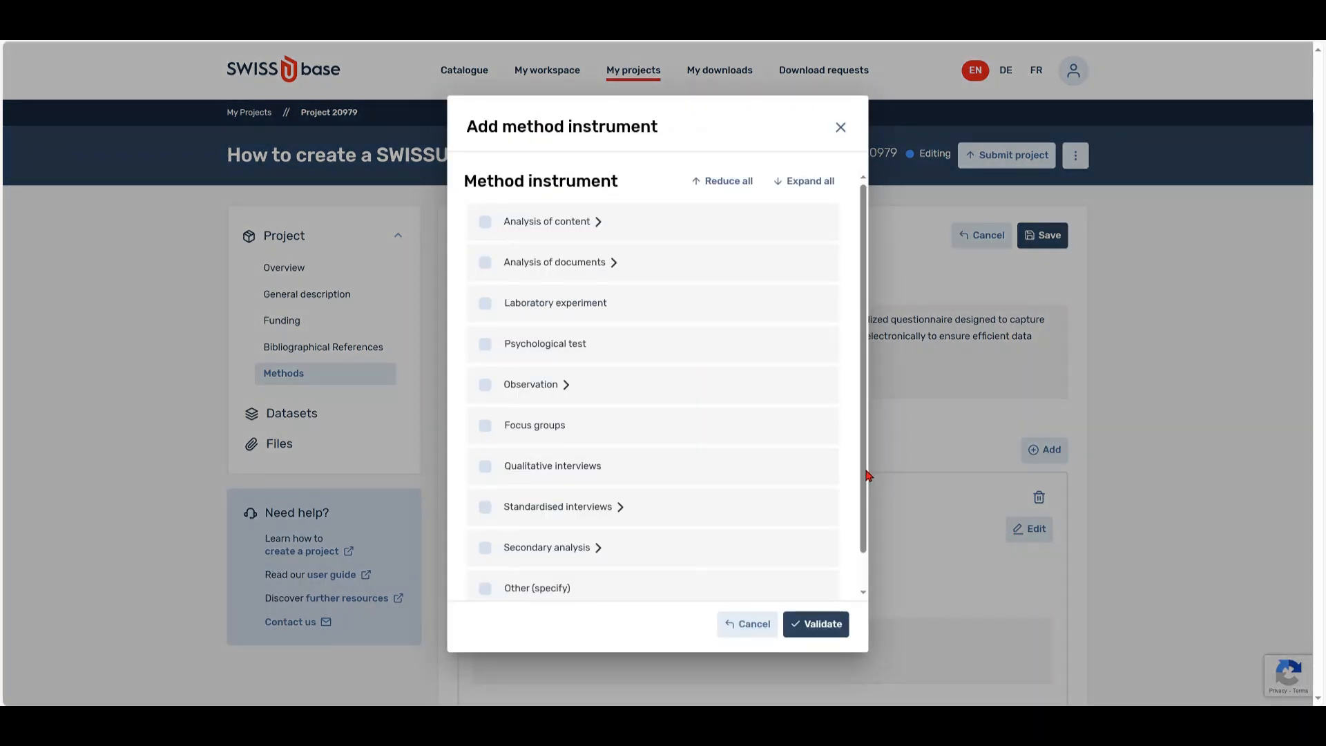
left_click(586, 221)
left_click(513, 260)
scroll(840, 412, "down", 2)
left_click(617, 499)
scroll(846, 496, "down", 2)
left_click(571, 544)
left_click(815, 621)
scroll(888, 591, "down", 2)
left_click_drag(1319, 453, 1308, 539)
- Describe the population (500 Swiss institutions) and participant selection, then save the methods
left_click(722, 375)
type("The Survey covered 500 institutions in Switzerland. Information was collected from 134 members of 230 institutions. The response rate was 19%.")
left_click(642, 445)
left_click(615, 510)
type("The Survey was emailed to the heads of the institutions and then distributed to the staff. Responses were voluntary")
left_click_drag(1318, 364, 1308, 413)
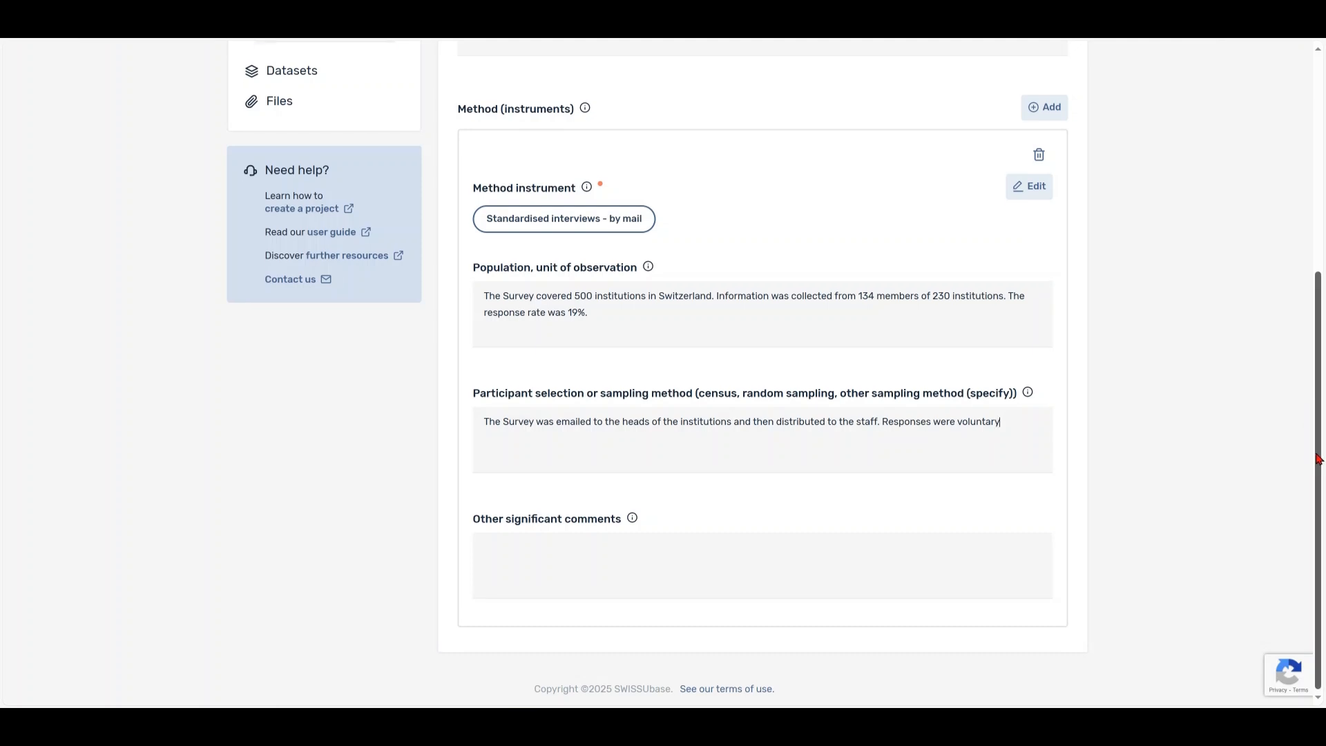
scroll(1317, 457, "up", 3)
scroll(1317, 414, "up", 2)
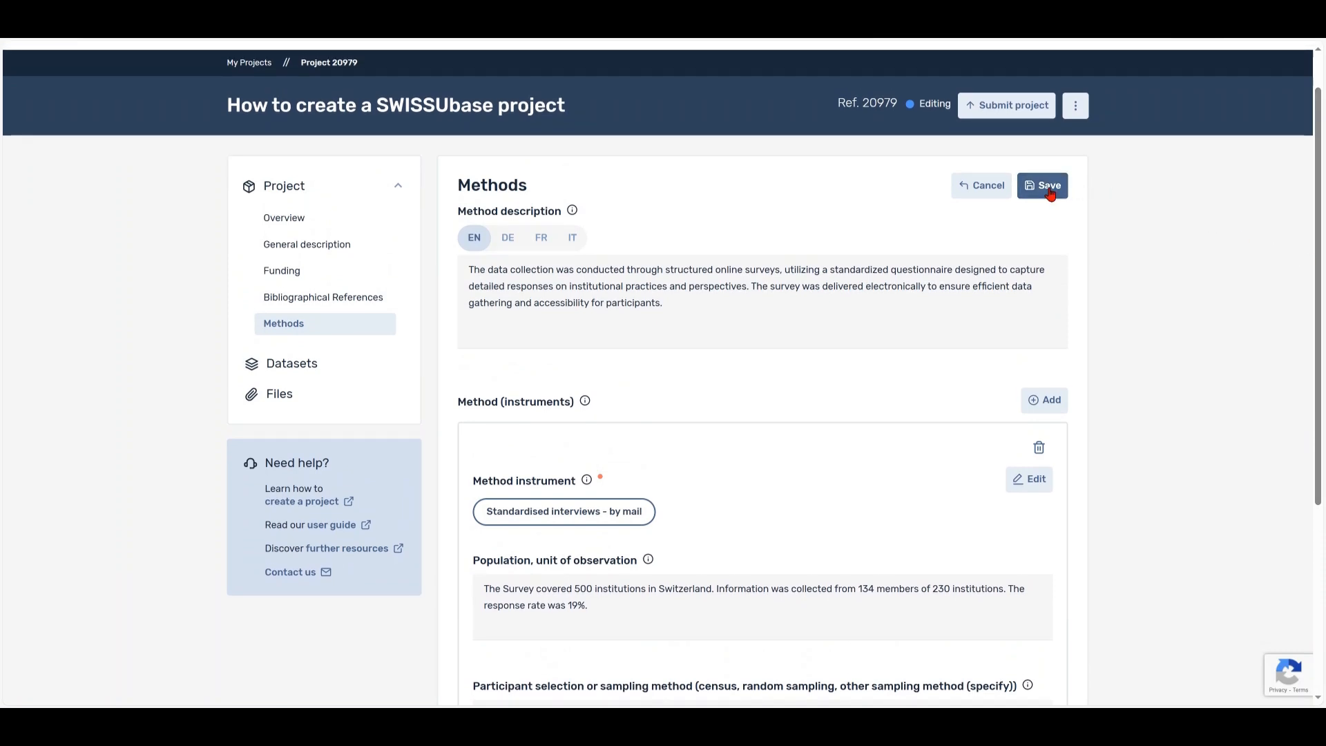
scroll(1050, 192, "up", 1)
left_click(1048, 243)
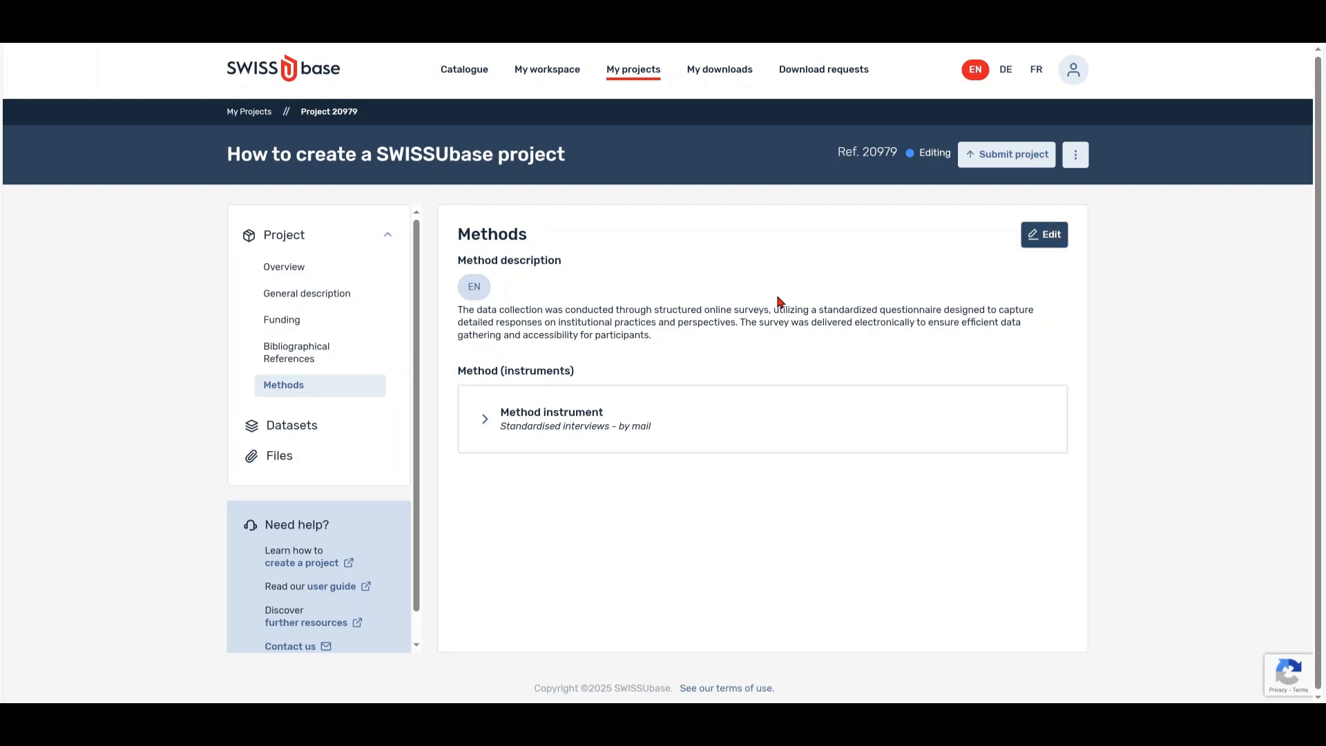
- Review the saved references, funding and general description, then the project overview
left_click(318, 358)
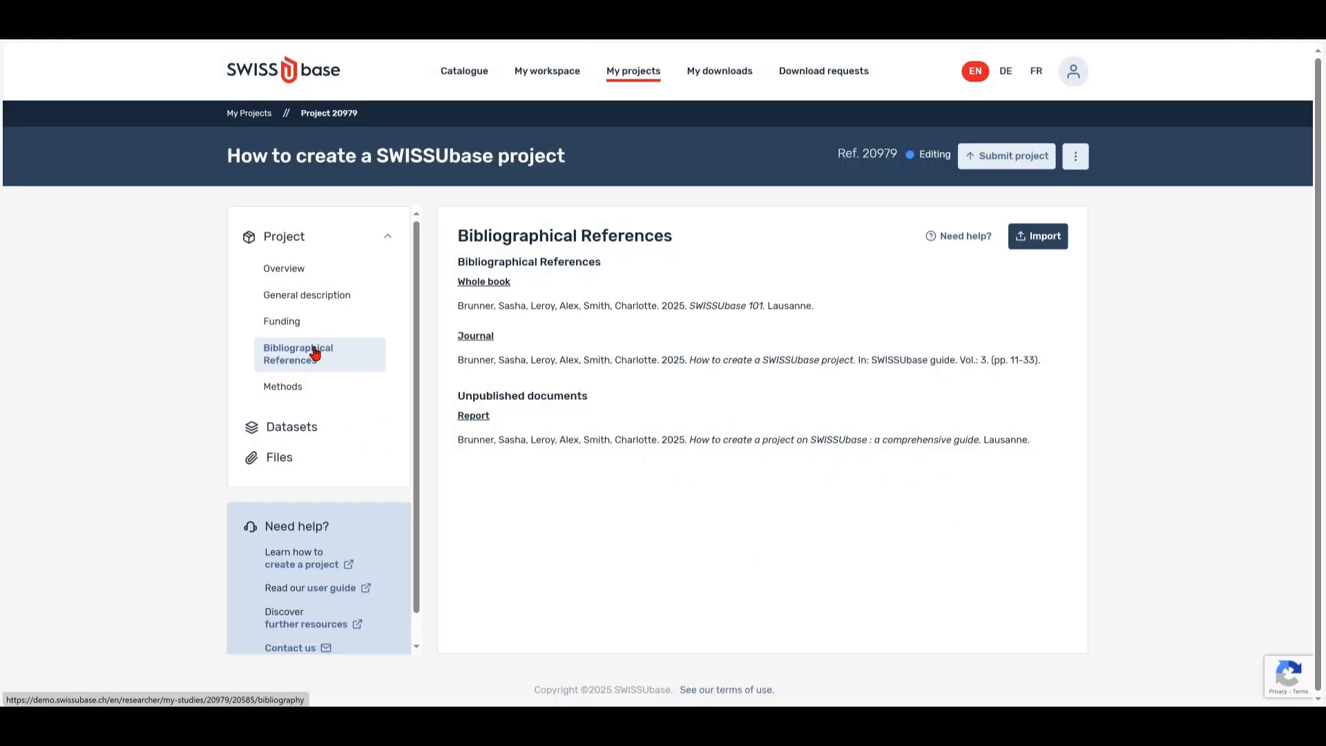
left_click(312, 325)
left_click(313, 297)
left_click(307, 271)
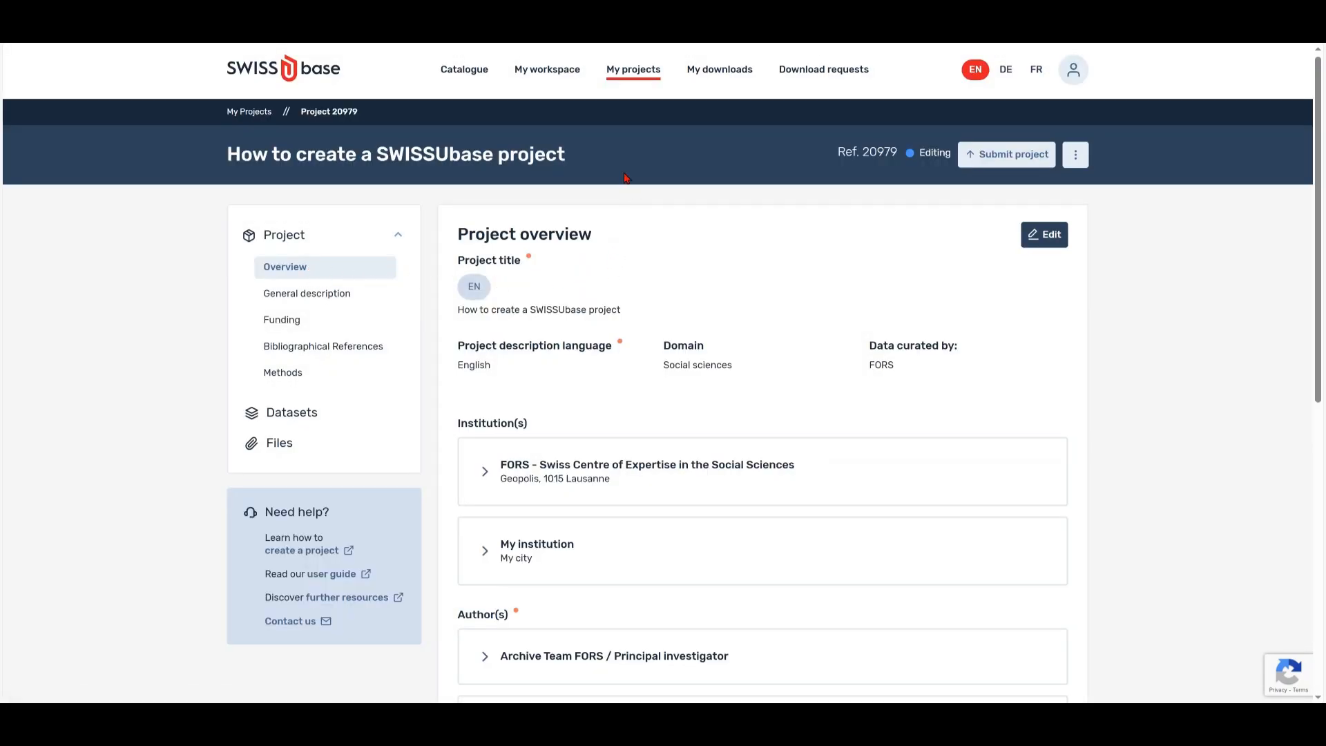
- Search My projects for the project title and reopen How to create a SWISSUbase project
left_click(629, 75)
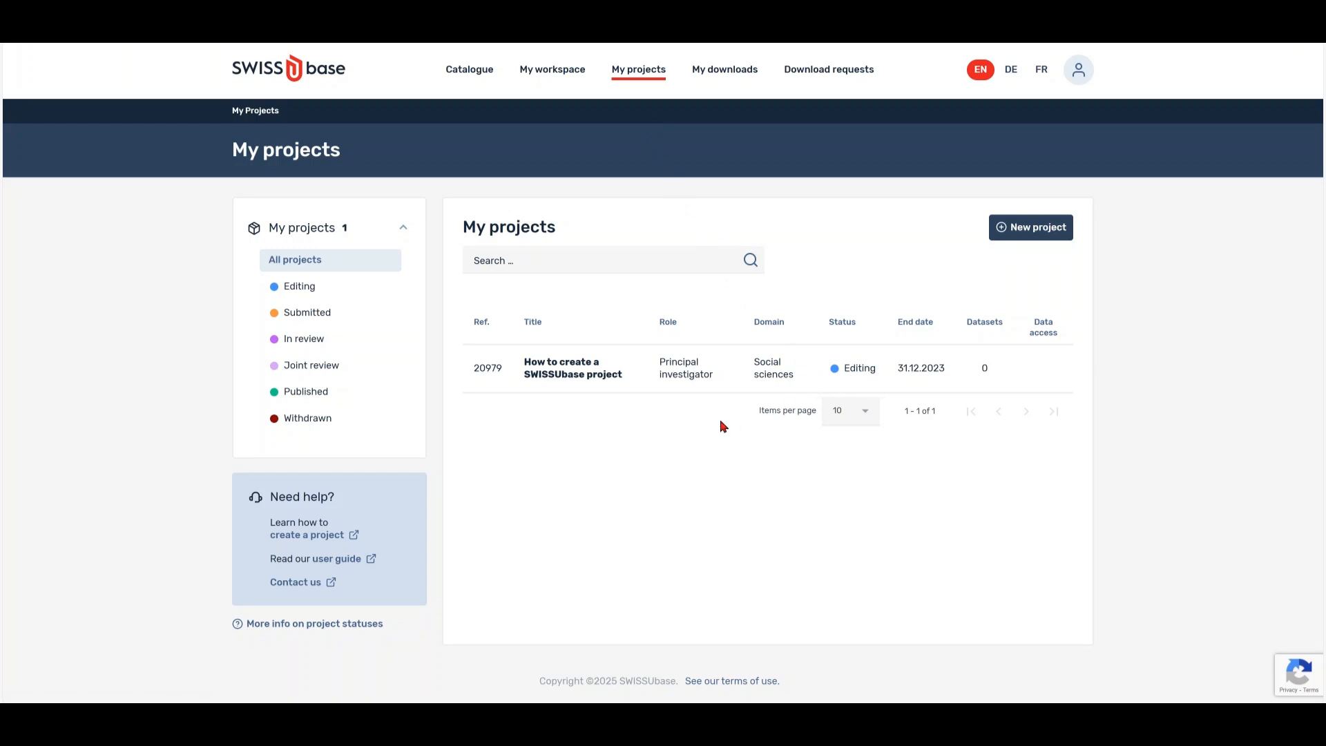
left_click(567, 261)
type("How to create a SWISSUbase project")
left_click(751, 261)
left_click(757, 267)
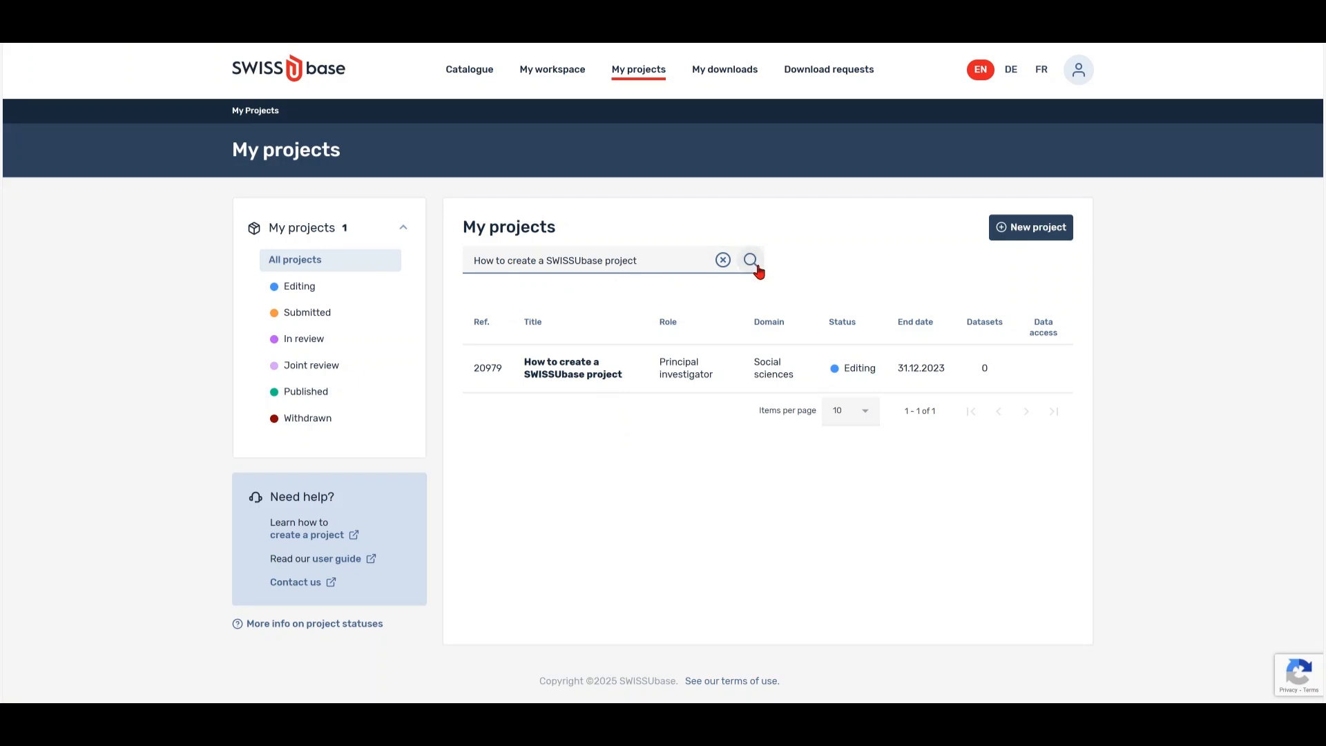
left_click(602, 380)
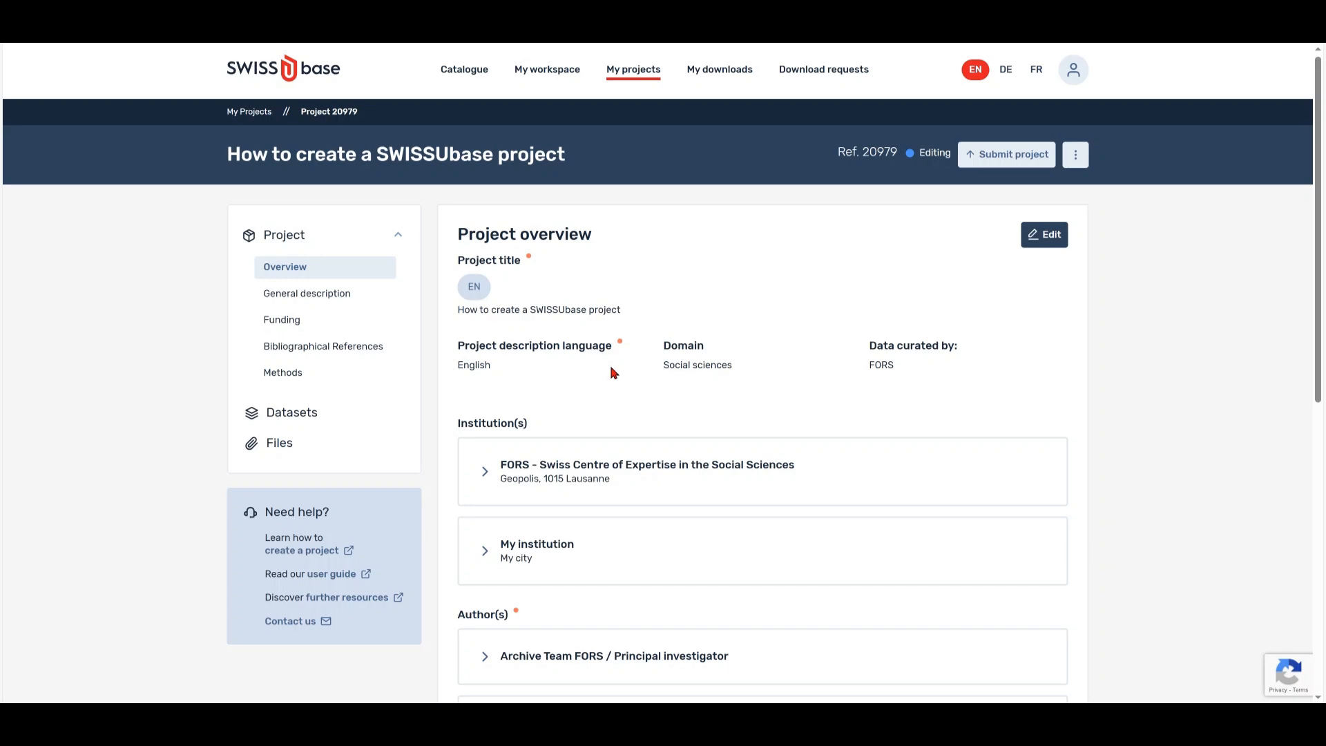
- Submit the project for review after its 7/7 submission conditions are met
left_click(996, 160)
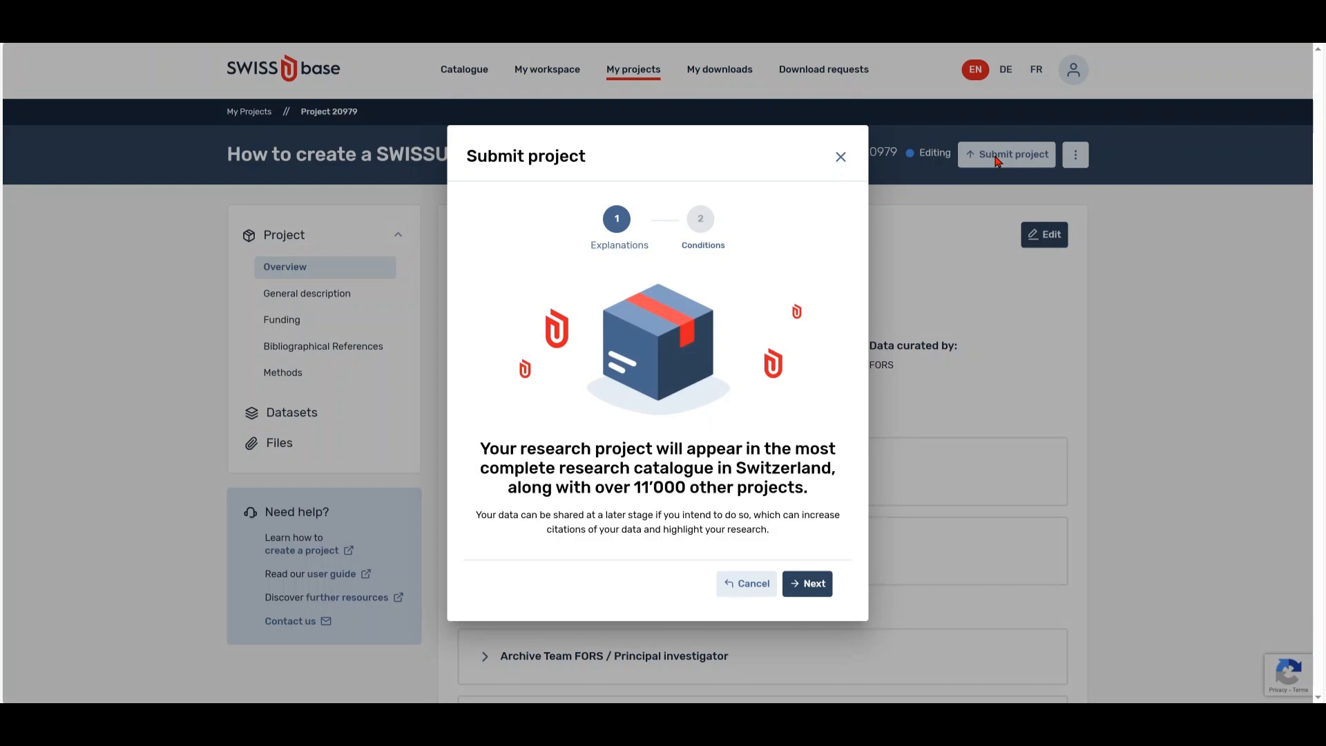
left_click(807, 585)
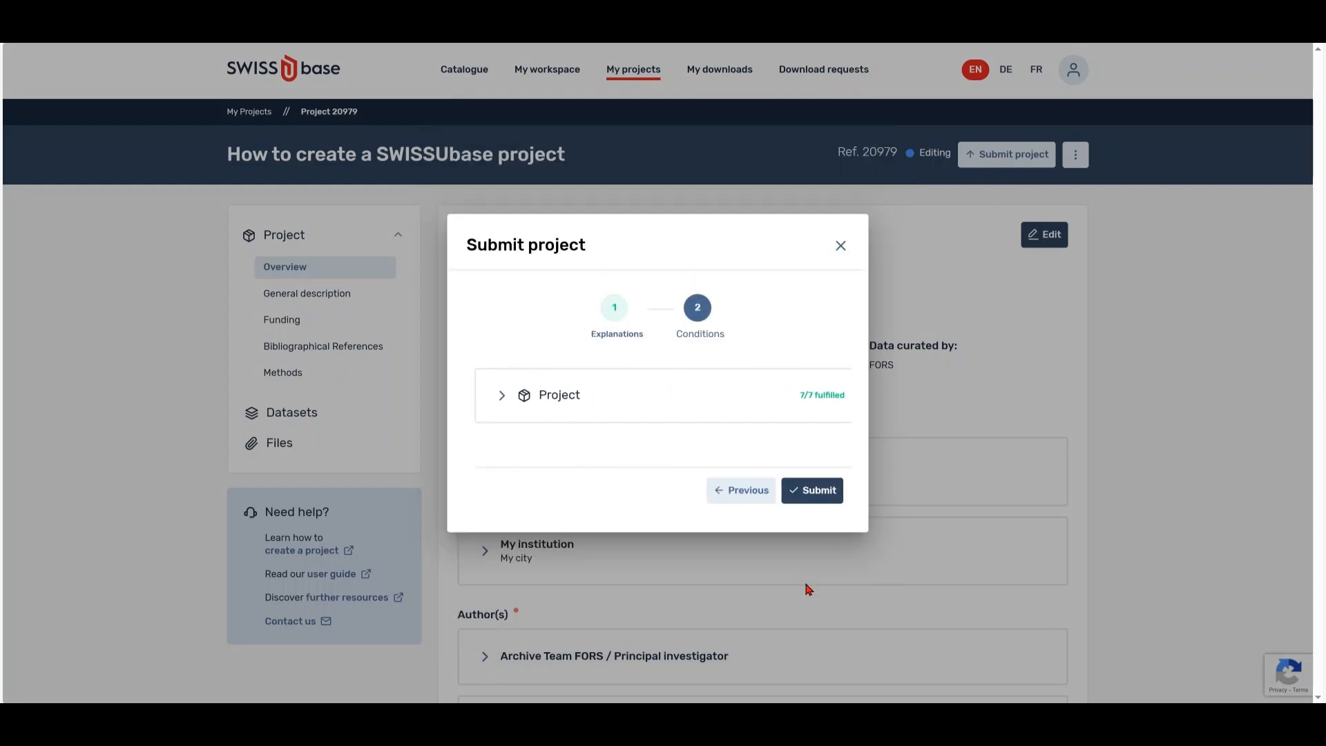
left_click(802, 492)
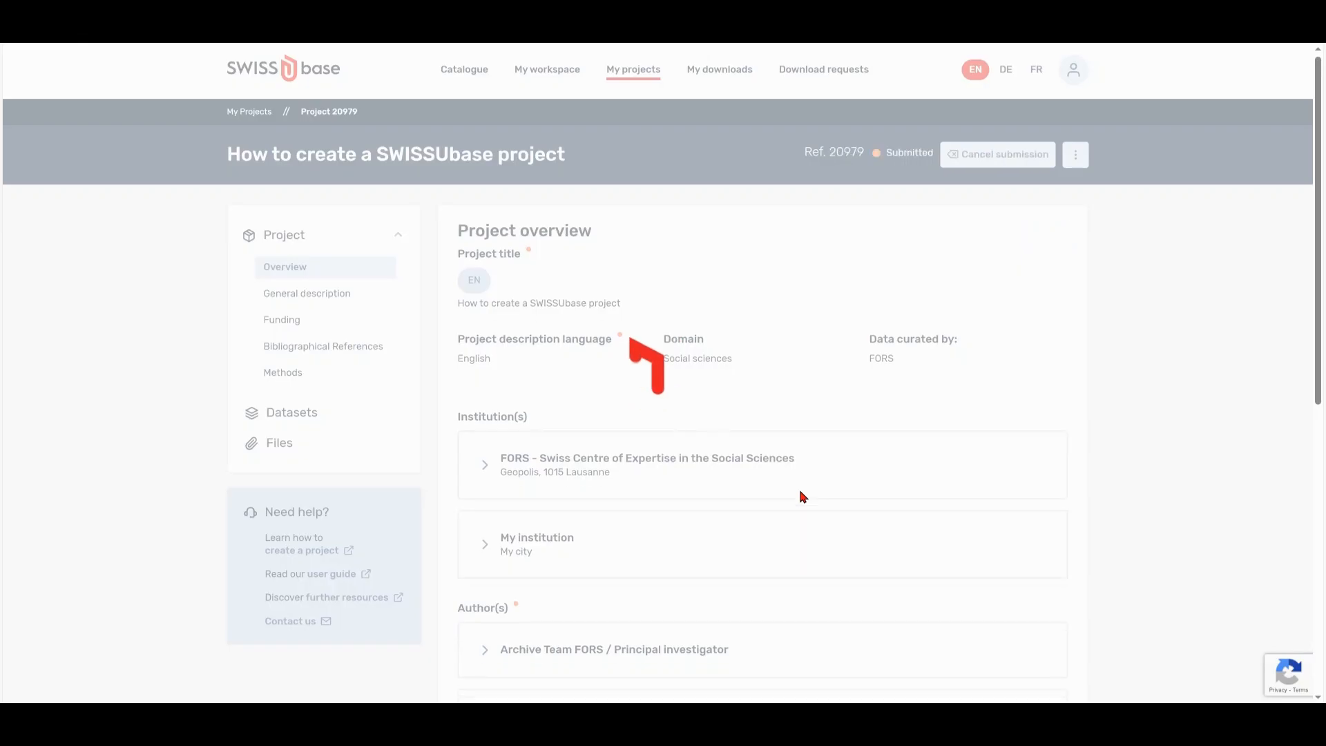